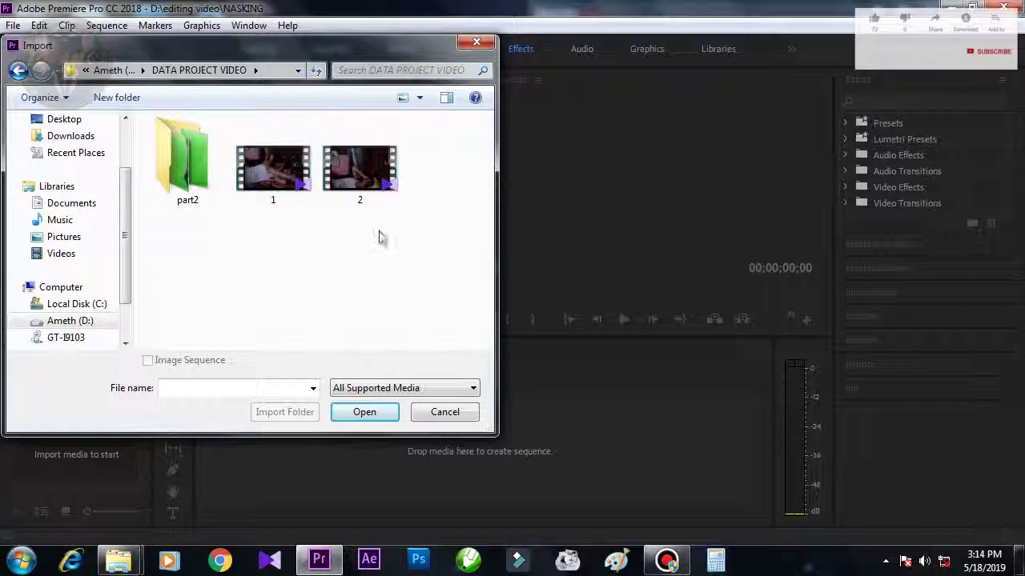
# Browse the video folders on drive D and import the FormatFactoryFELIX.mp4 clip into the project
pyautogui.doubleClick(199, 191)
pyautogui.moveTo(487, 136); pyautogui.dragTo(488, 194)
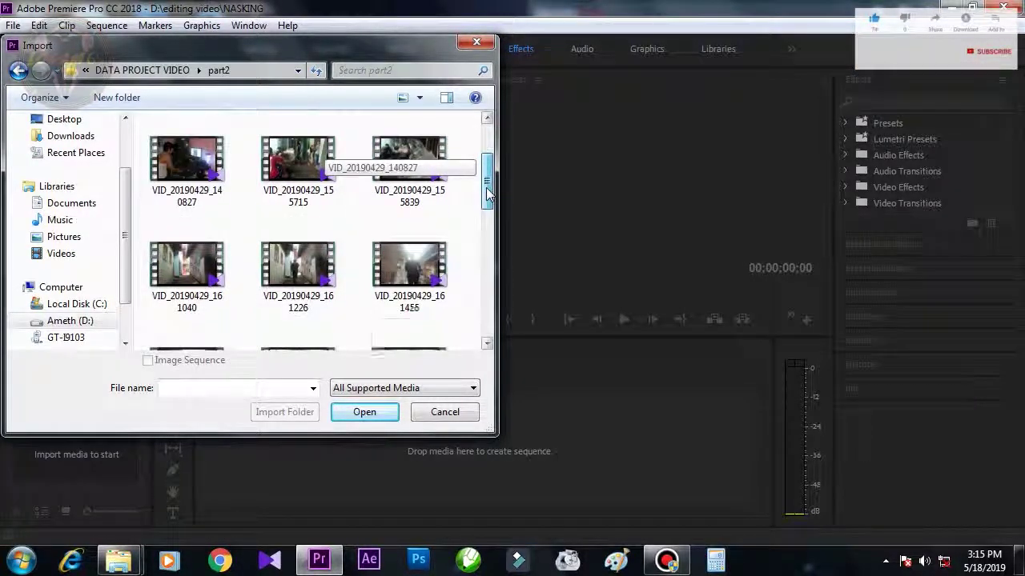
pyautogui.moveTo(486, 192)
pyautogui.mouseDown()
pyautogui.moveTo(473, 315)
pyautogui.moveTo(483, 184)
pyautogui.mouseUp()
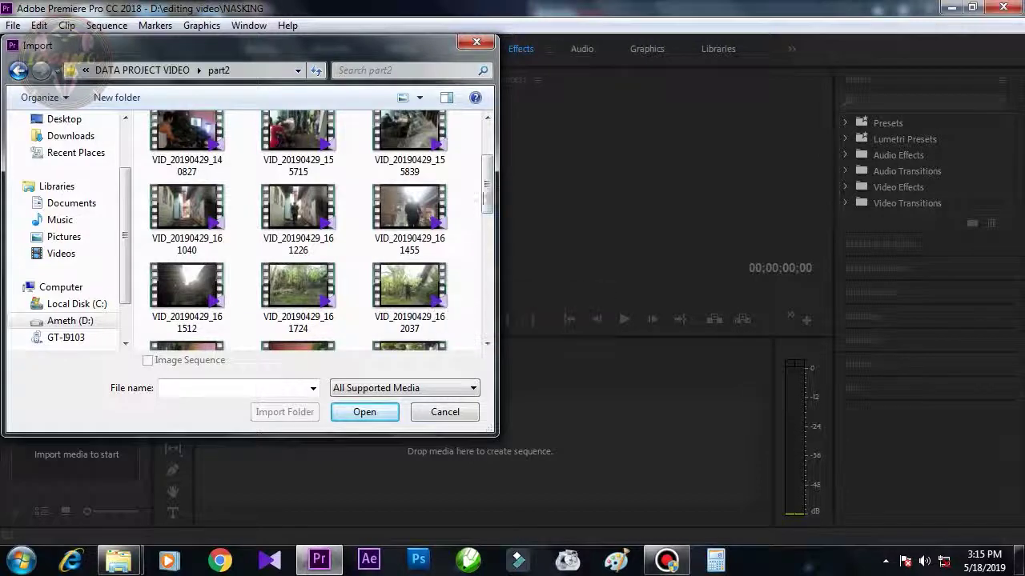
pyautogui.click(77, 322)
pyautogui.doubleClick(427, 168)
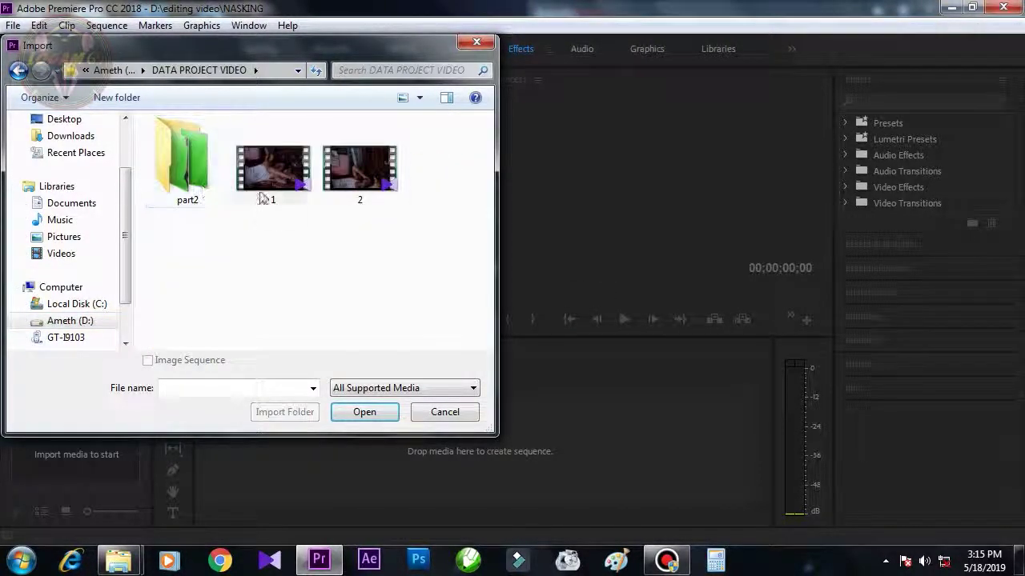
pyautogui.click(18, 69)
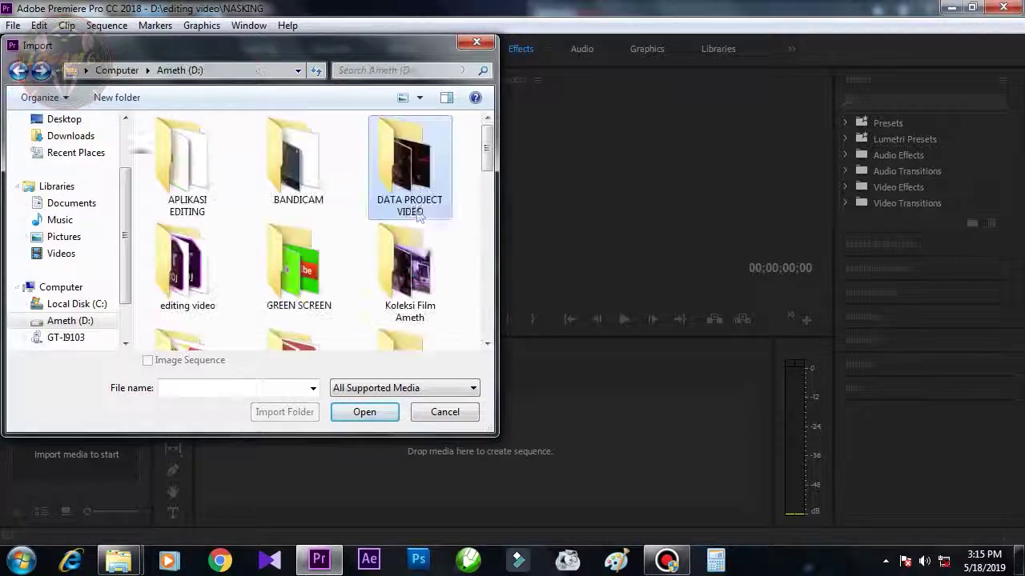
pyautogui.doubleClick(433, 280)
pyautogui.click(186, 149)
pyautogui.click(367, 412)
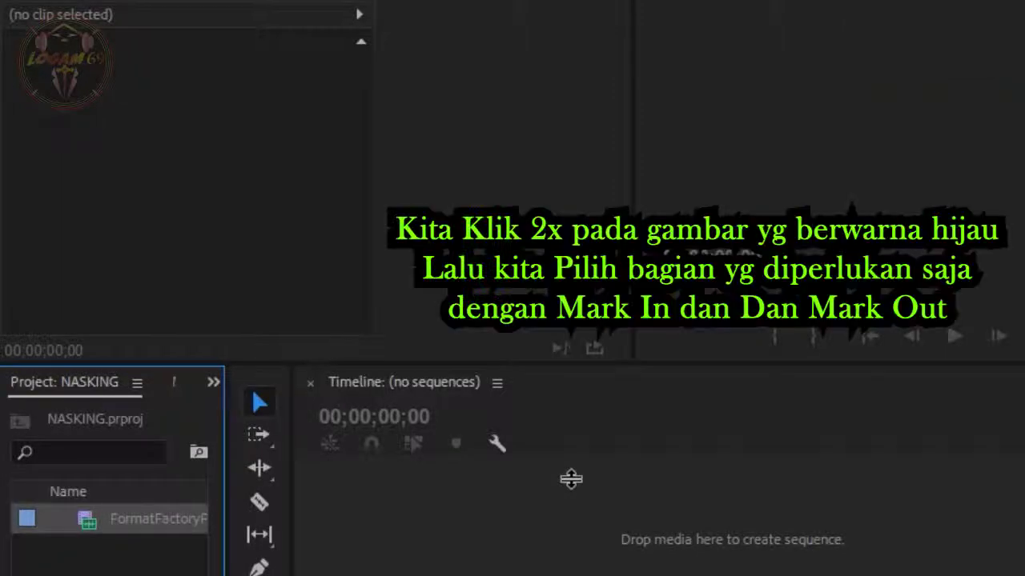
# Open FormatFactoryFELIX.mp4 in the Source monitor and mark its In point at 00:00:41:06
pyautogui.doubleClick(78, 522)
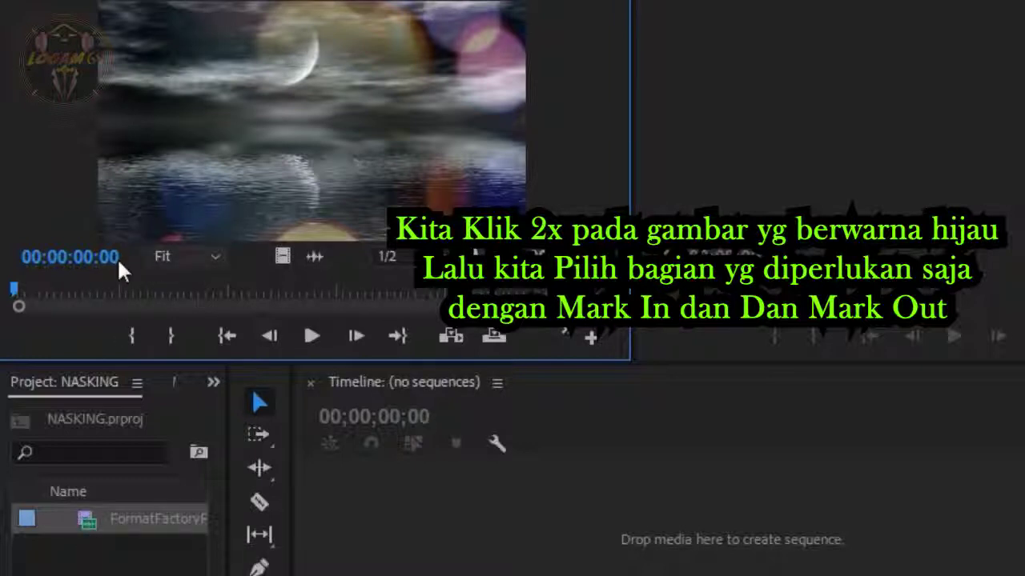
pyautogui.moveTo(16, 289); pyautogui.dragTo(212, 293)
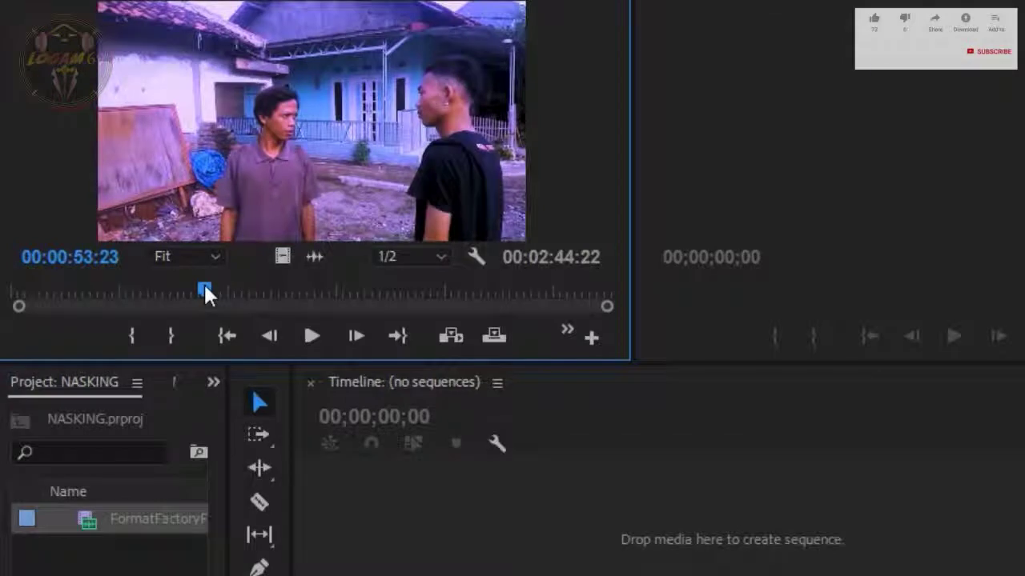
pyautogui.moveTo(205, 293); pyautogui.dragTo(193, 293)
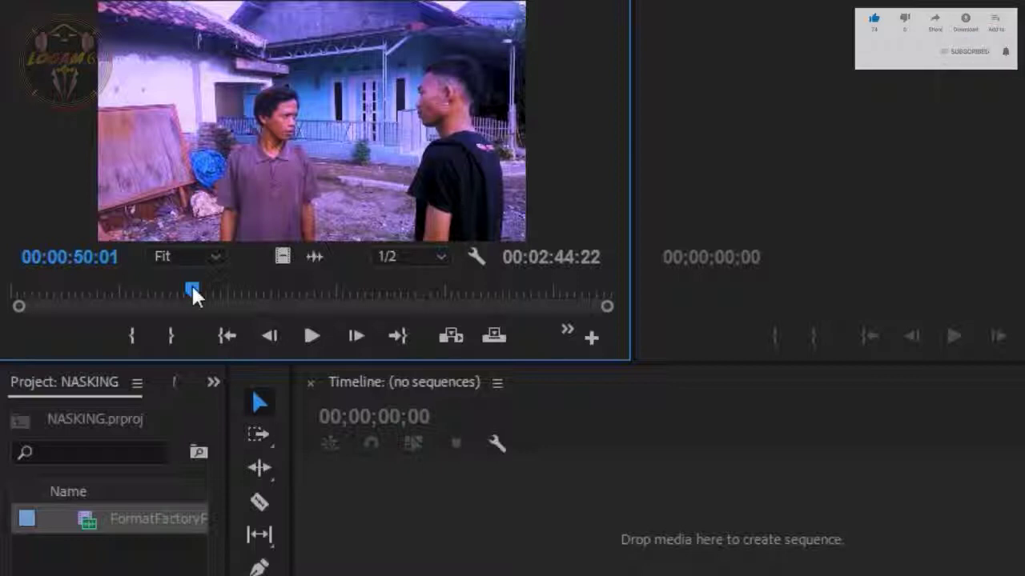
pyautogui.moveTo(192, 289); pyautogui.dragTo(133, 288)
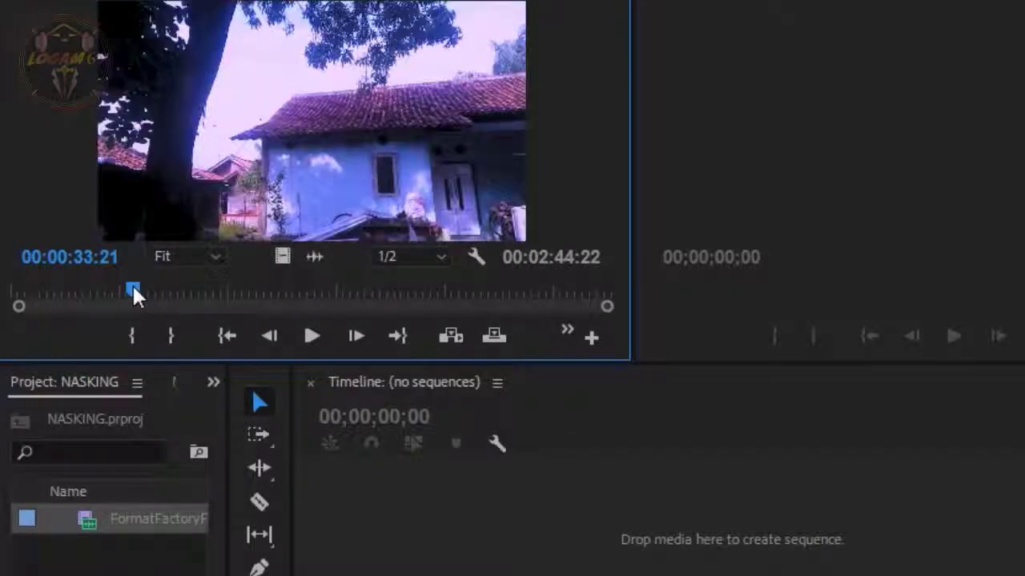
pyautogui.moveTo(133, 288); pyautogui.dragTo(143, 290)
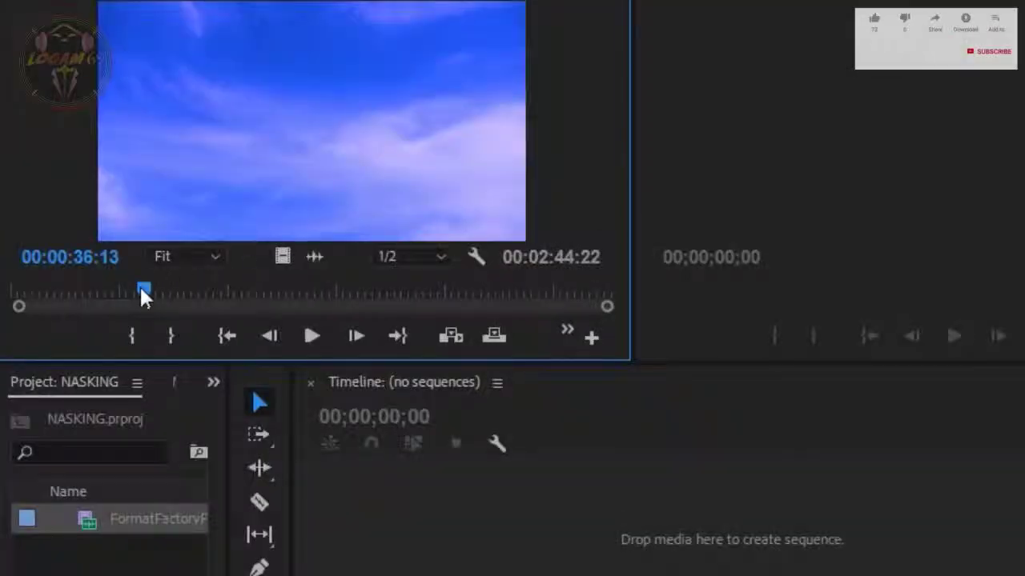
pyautogui.moveTo(141, 292); pyautogui.dragTo(158, 291)
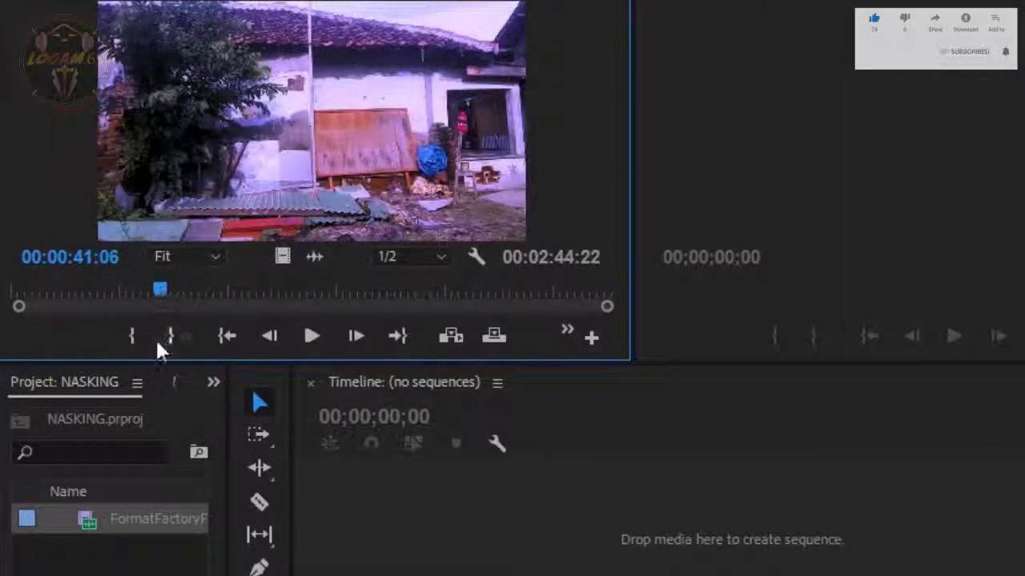
pyautogui.click(133, 336)
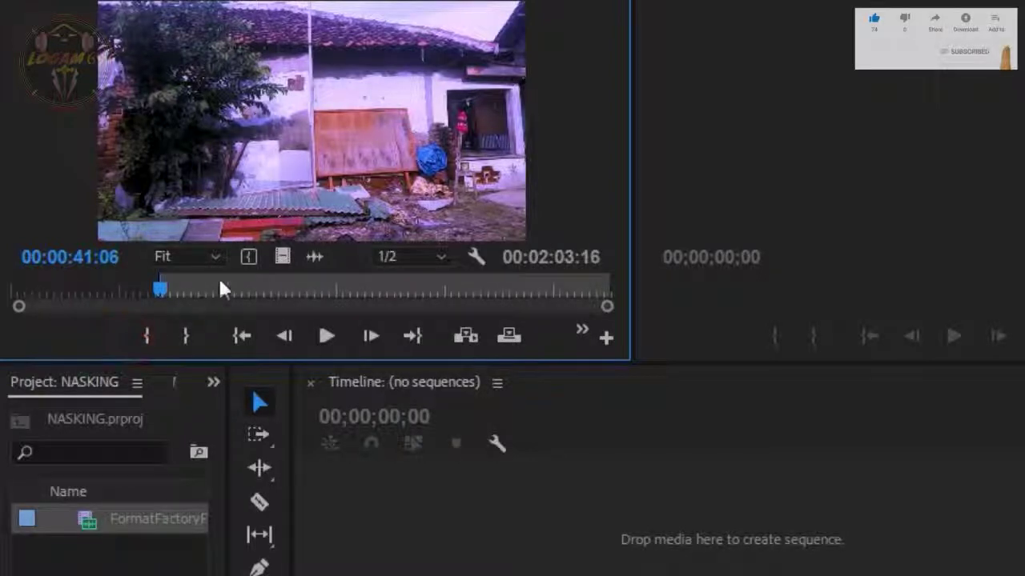
# Mark the source clip's Out point at 00:00:50:01
pyautogui.moveTo(160, 286); pyautogui.dragTo(190, 287)
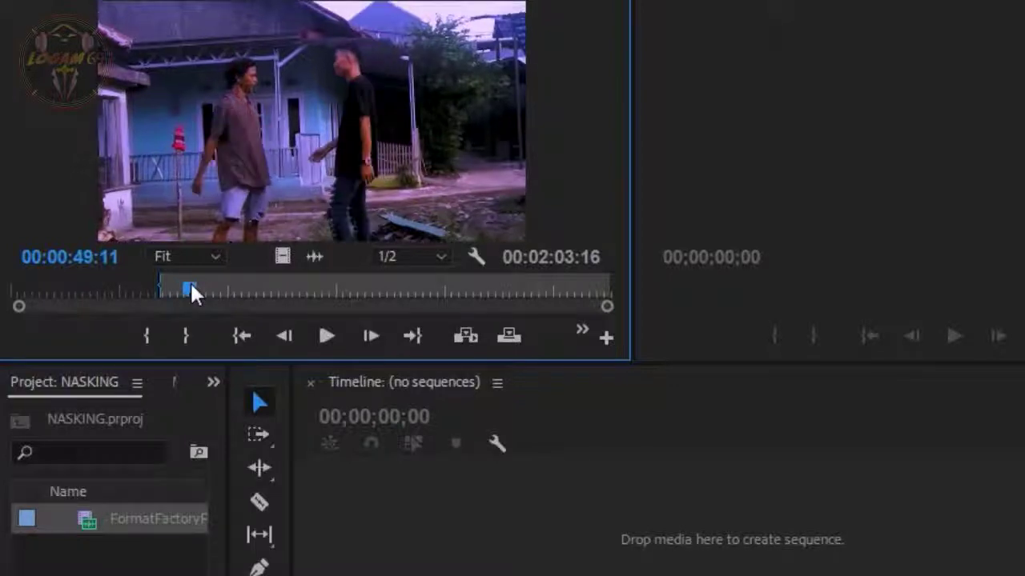
pyautogui.moveTo(190, 287); pyautogui.dragTo(194, 287)
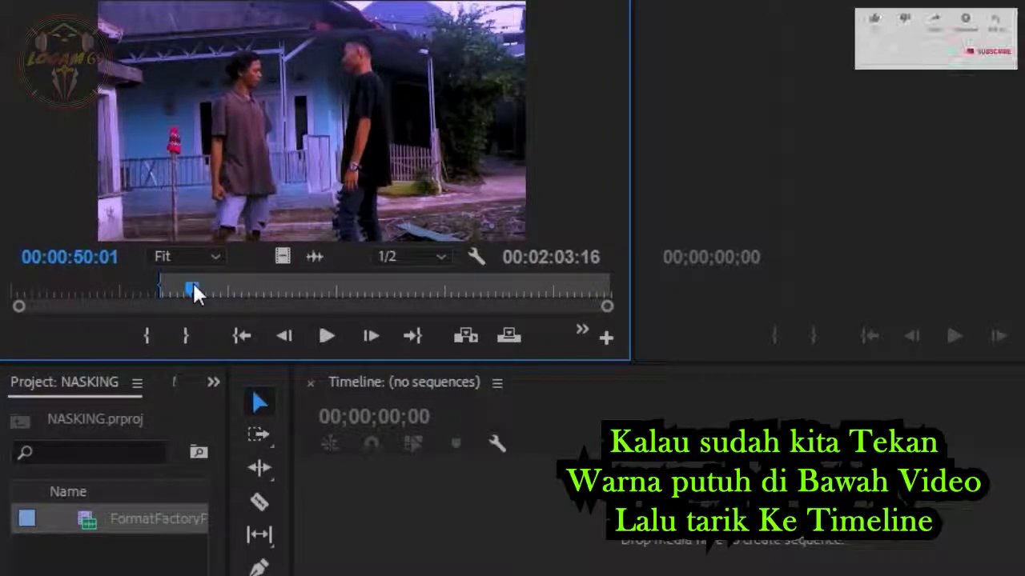
pyautogui.click(191, 332)
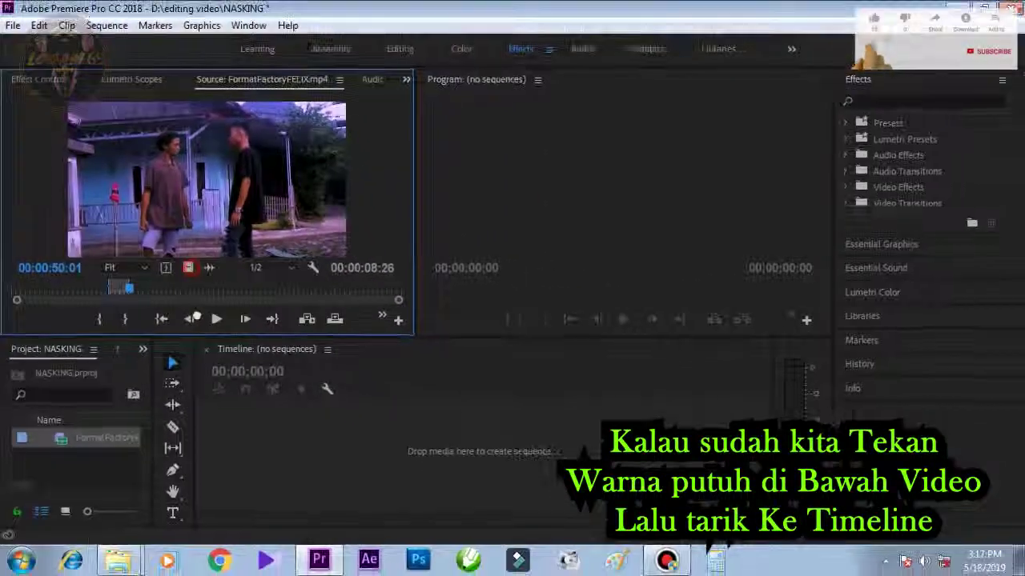
# Place only the video of the marked range in a new sequence on the timeline and close the source clip
pyautogui.moveTo(188, 267); pyautogui.dragTo(220, 415)
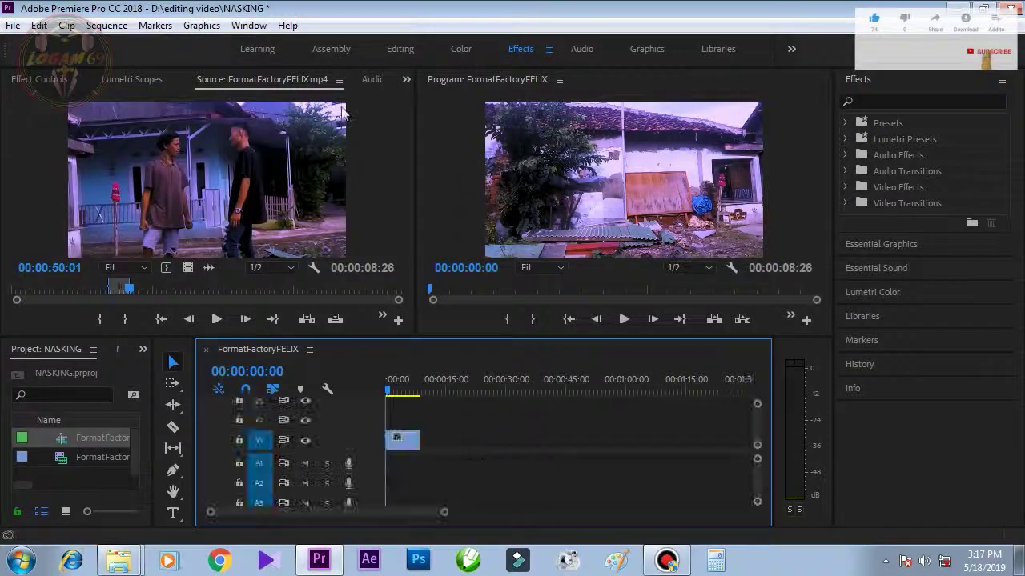
pyautogui.click(339, 80)
pyautogui.click(374, 174)
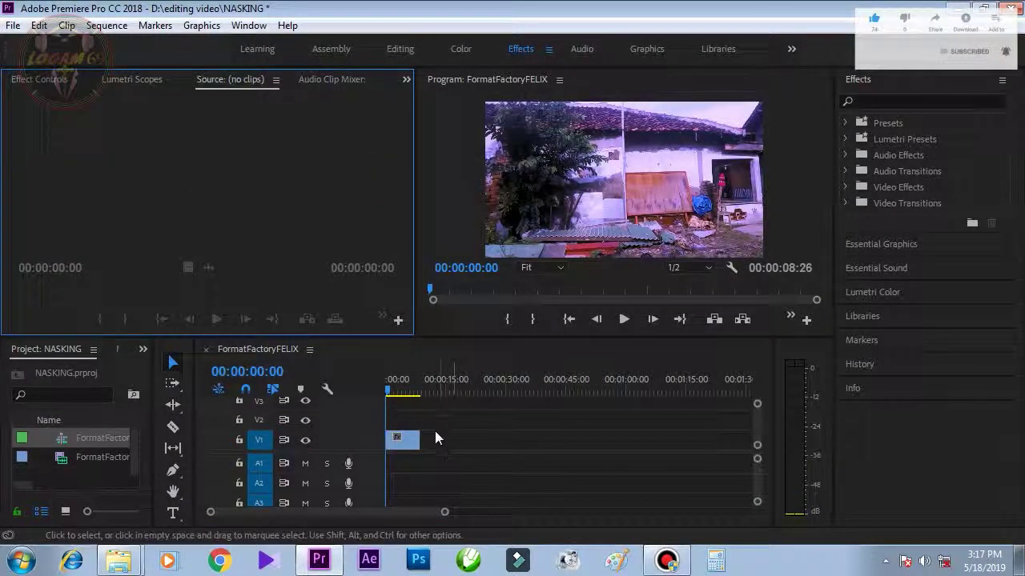
# Split the V1 clip with the Razor tool at 00:00:03:28, where the man stands with his arms spread
pyautogui.moveTo(445, 515); pyautogui.dragTo(387, 513)
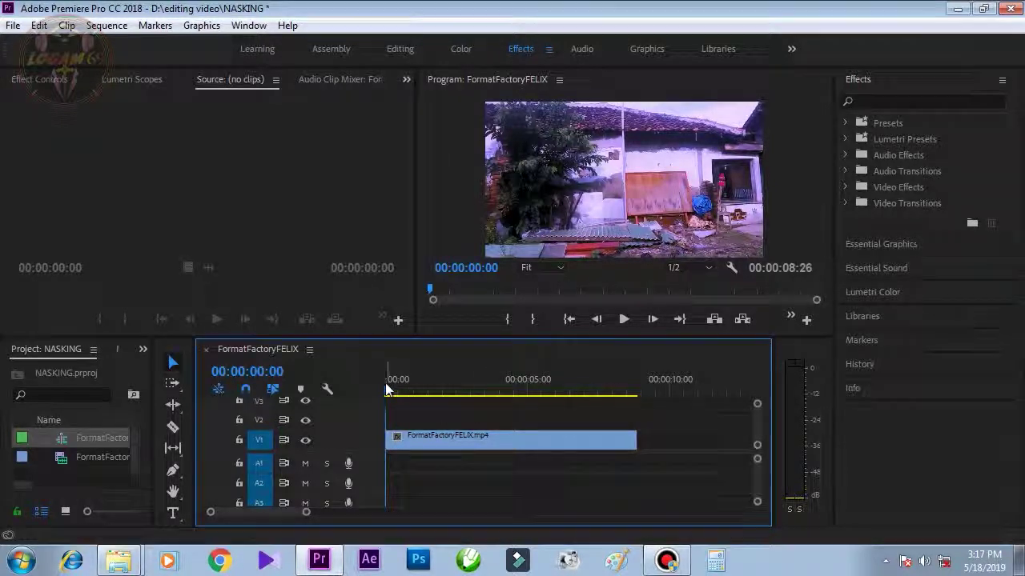
pyautogui.moveTo(389, 392); pyautogui.dragTo(495, 393)
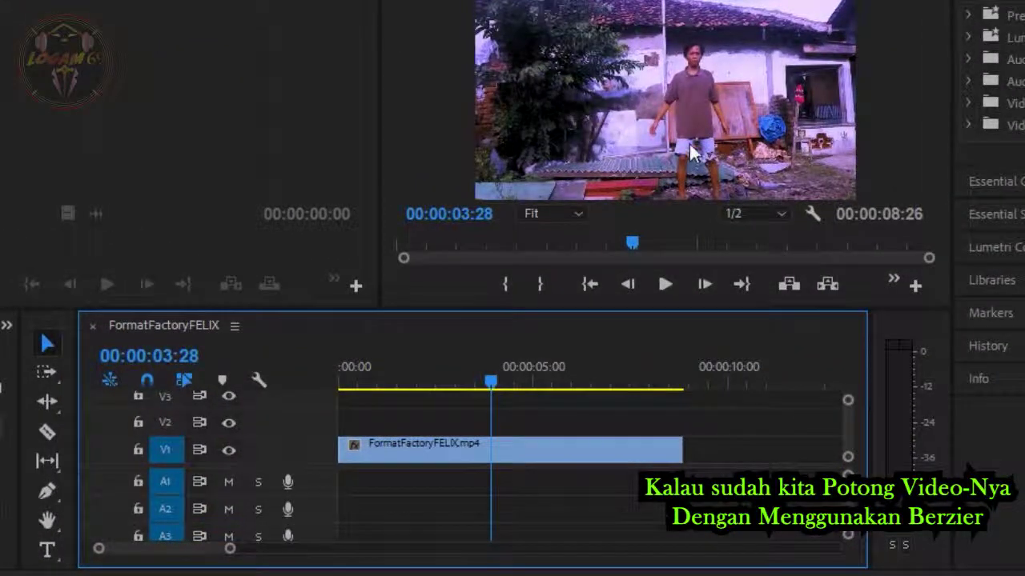
pyautogui.click(47, 434)
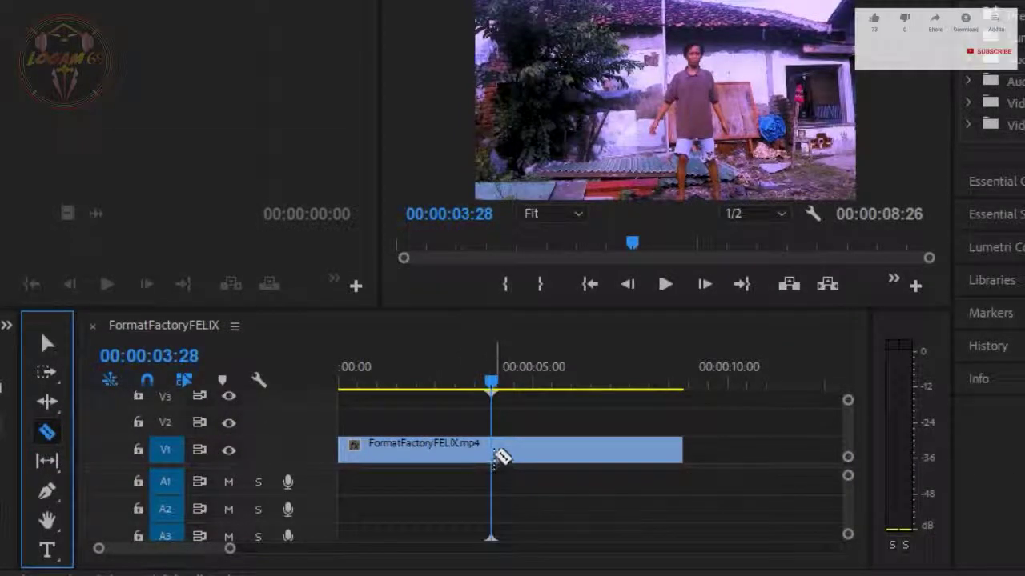
pyautogui.click(495, 453)
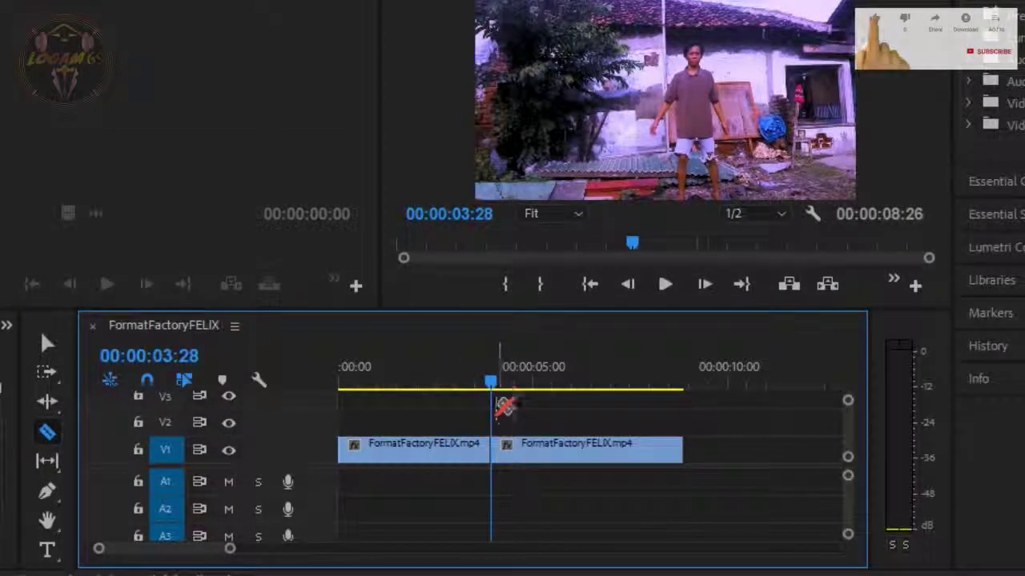
# Move the playhead to 00:00:03:27 and duplicate the first V1 segment onto V2 directly above the original
pyautogui.click(490, 390)
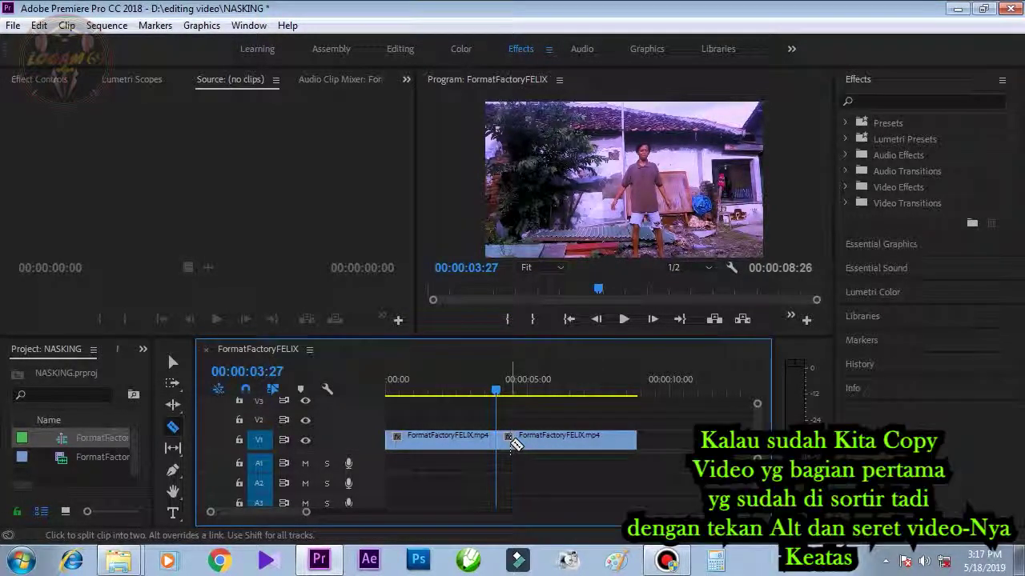
pyautogui.click(174, 361)
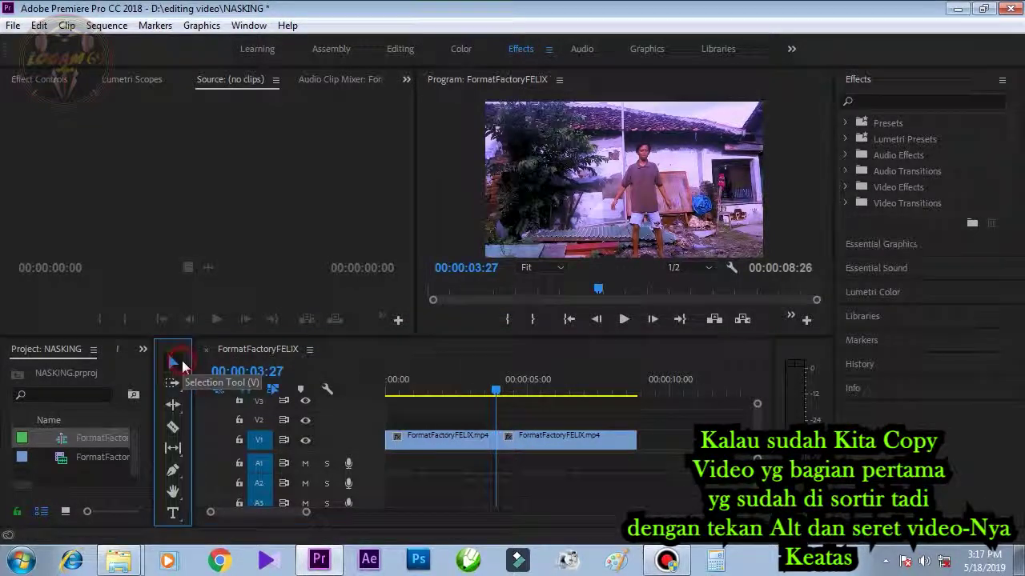
pyautogui.click(484, 442)
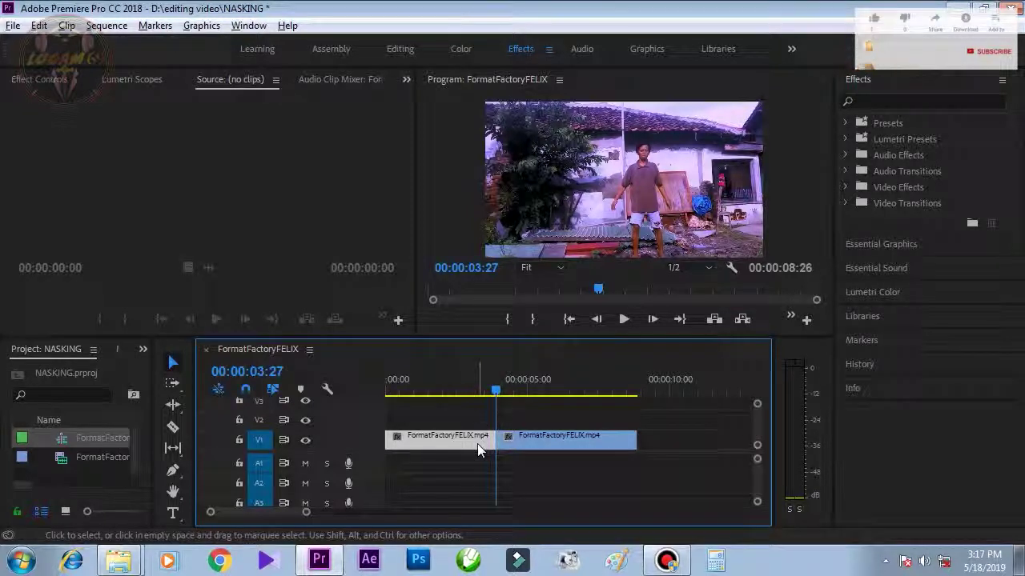
pyautogui.click(479, 444)
pyautogui.moveTo(479, 445); pyautogui.dragTo(484, 422)
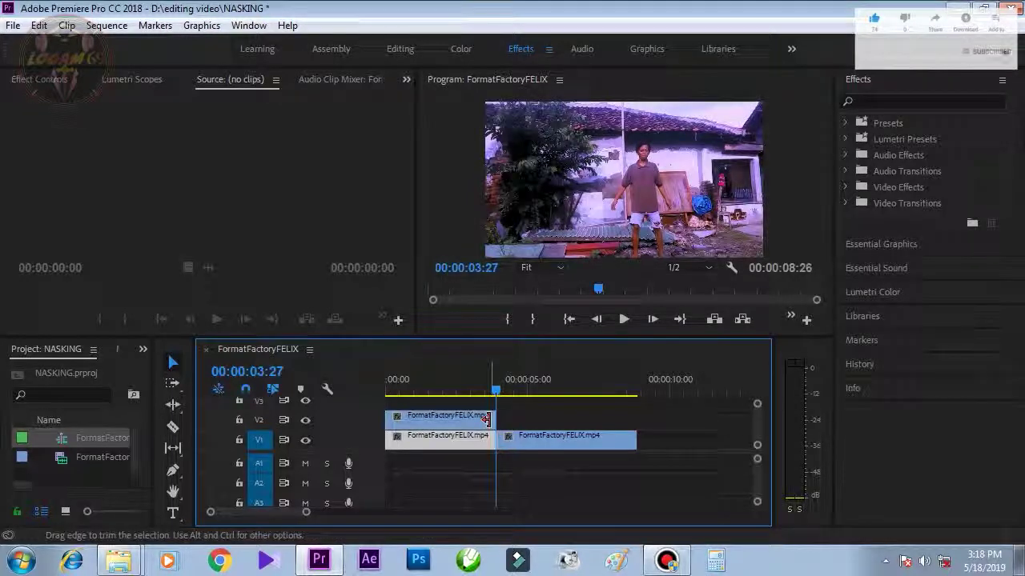
pyautogui.click(485, 434)
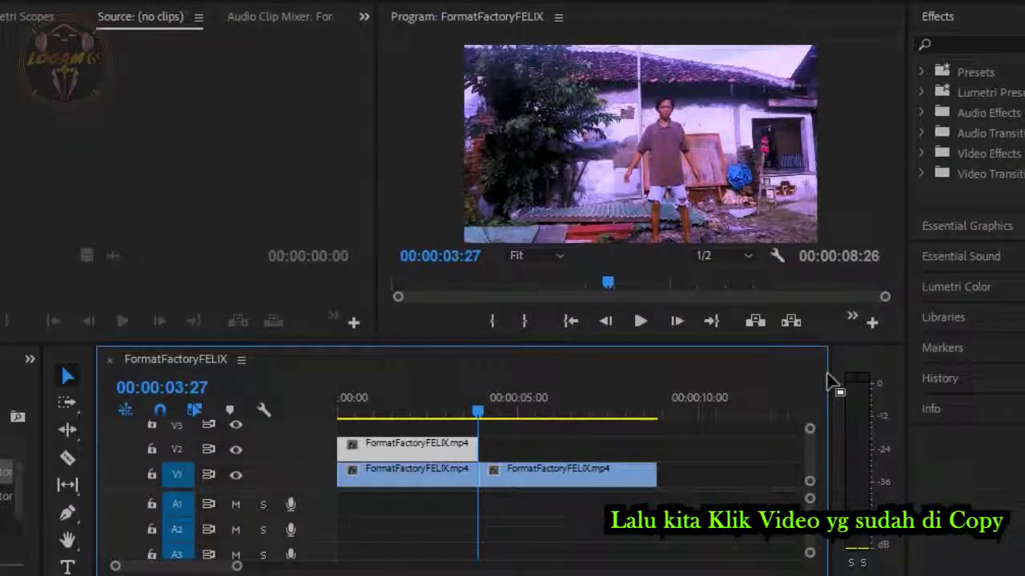
pyautogui.click(871, 325)
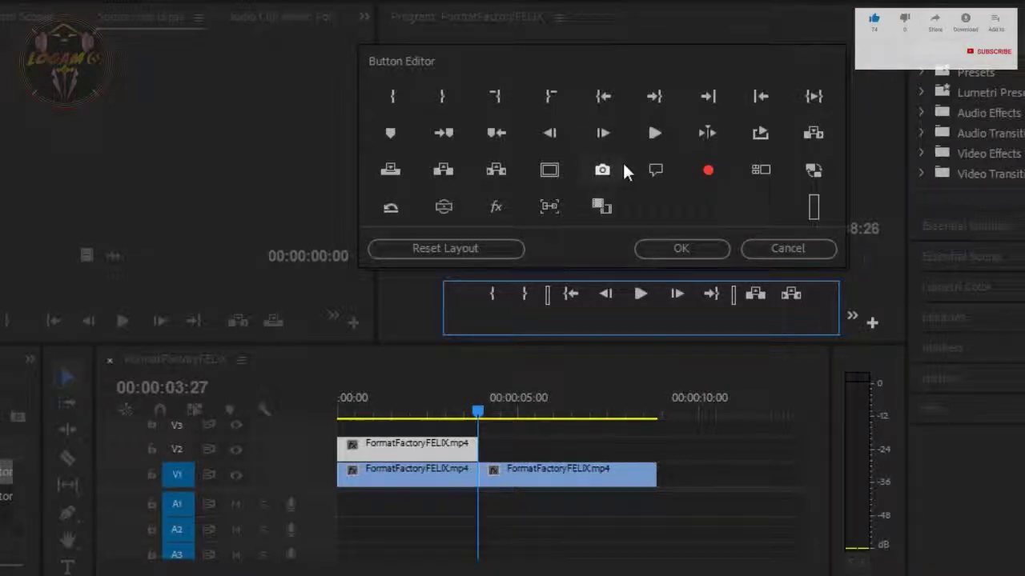
pyautogui.click(605, 175)
pyautogui.click(606, 175)
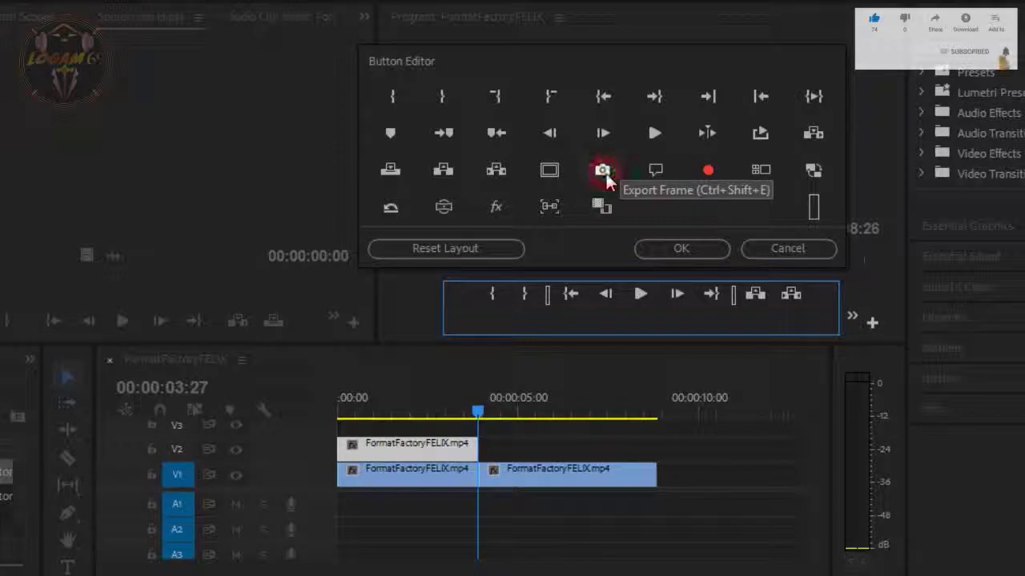
pyautogui.click(603, 171)
pyautogui.click(701, 247)
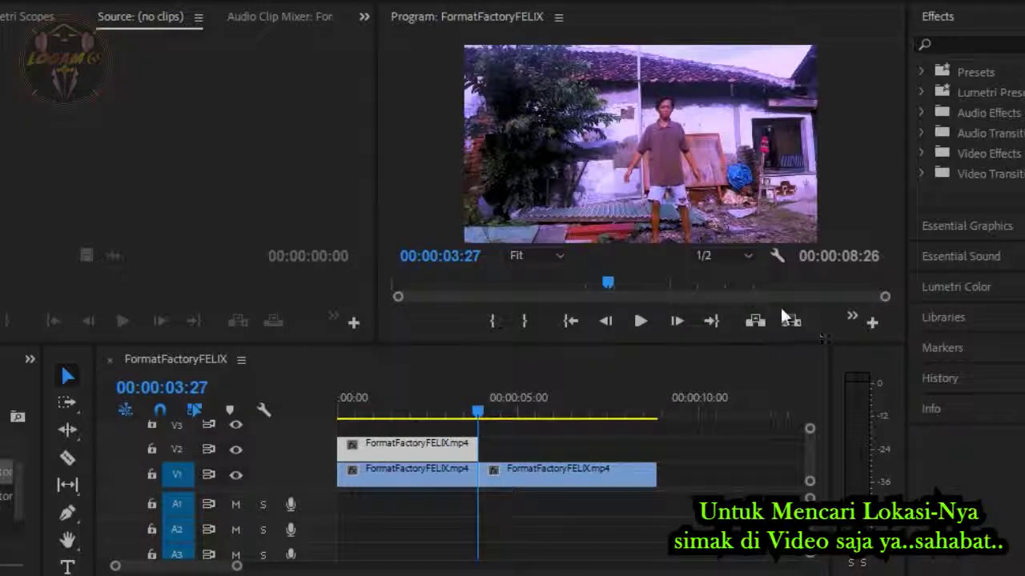
pyautogui.click(870, 324)
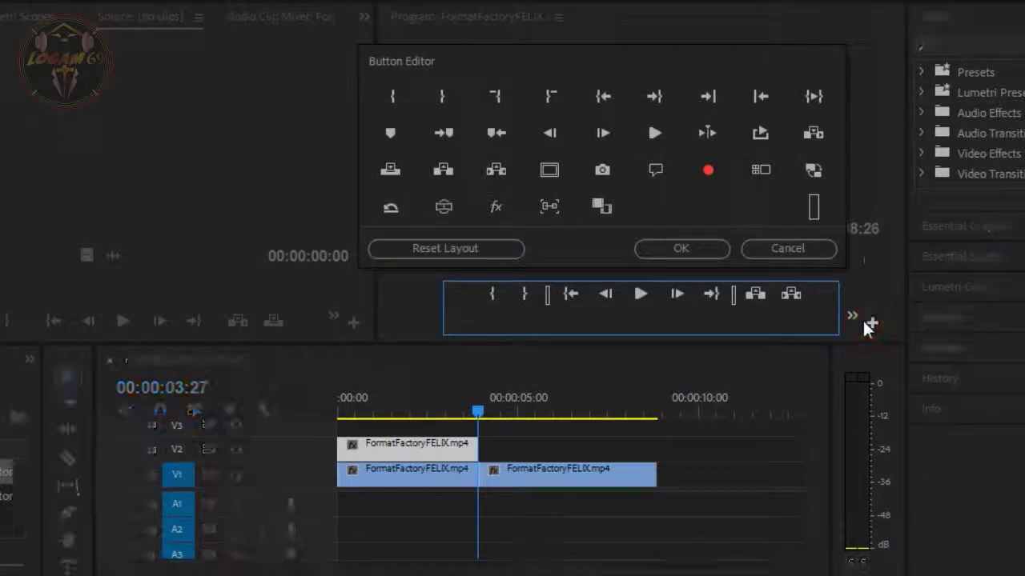
pyautogui.press('Escape')
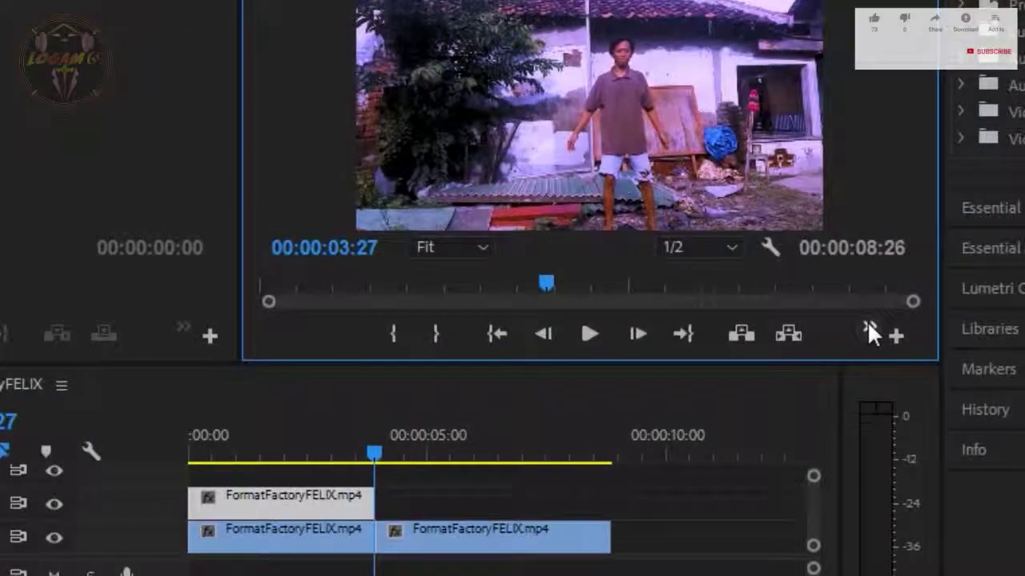
# Export the frame at 00:00:03:27 as a PNG named FOTO, with import into the project enabled
pyautogui.click(860, 325)
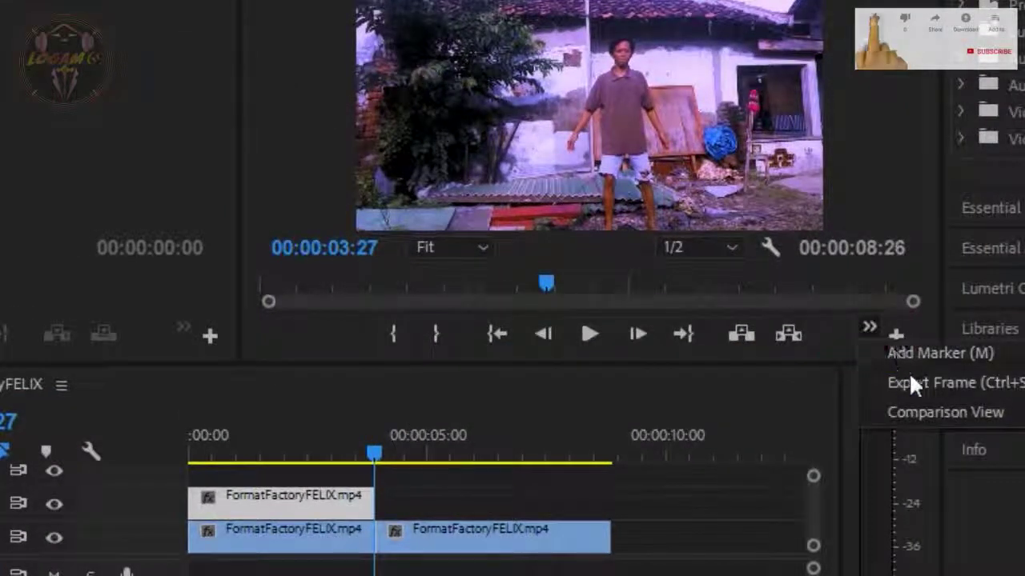
pyautogui.click(950, 383)
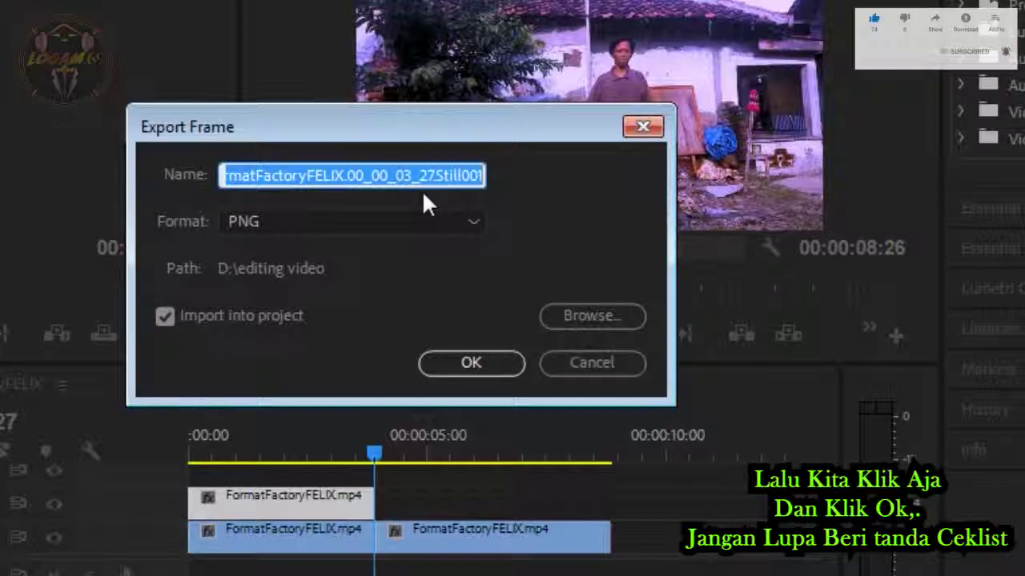
pyautogui.write('FOTO')
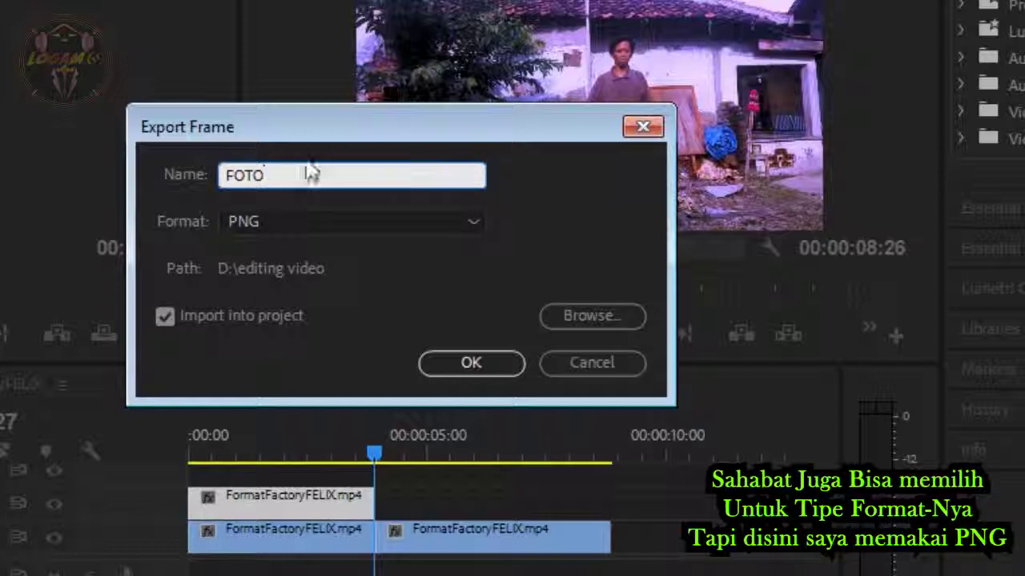
pyautogui.click(371, 221)
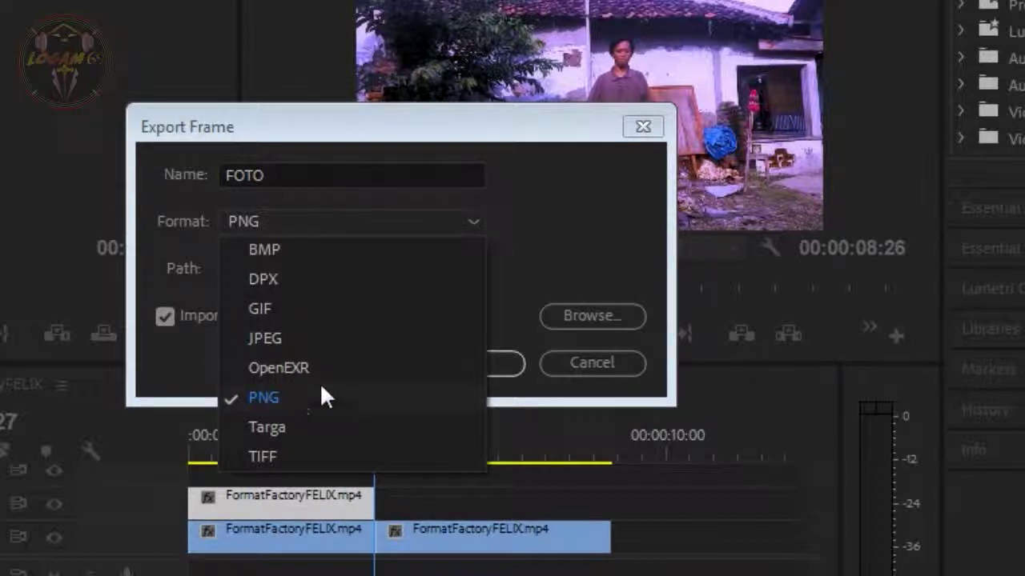
pyautogui.click(592, 236)
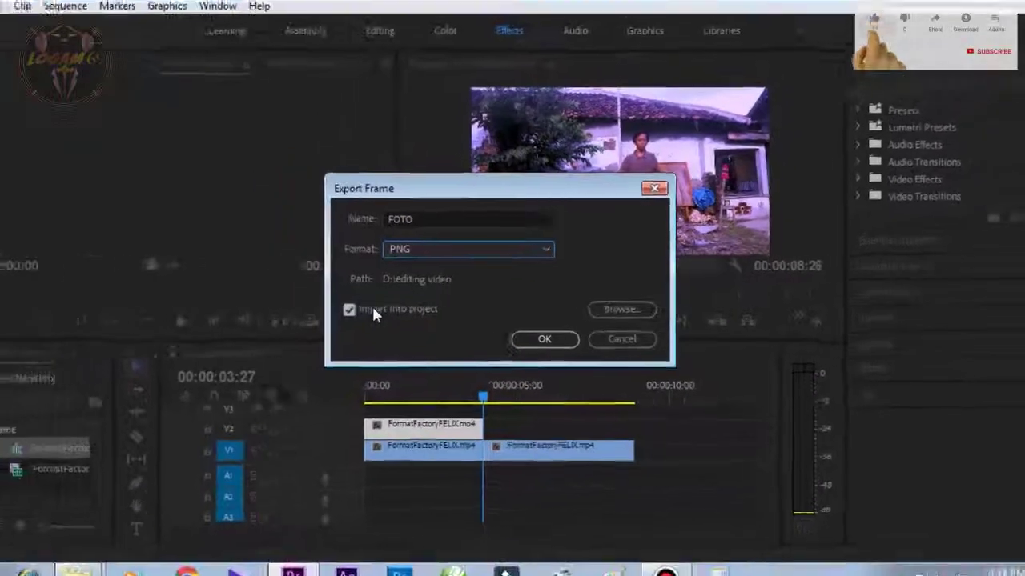
pyautogui.click(558, 340)
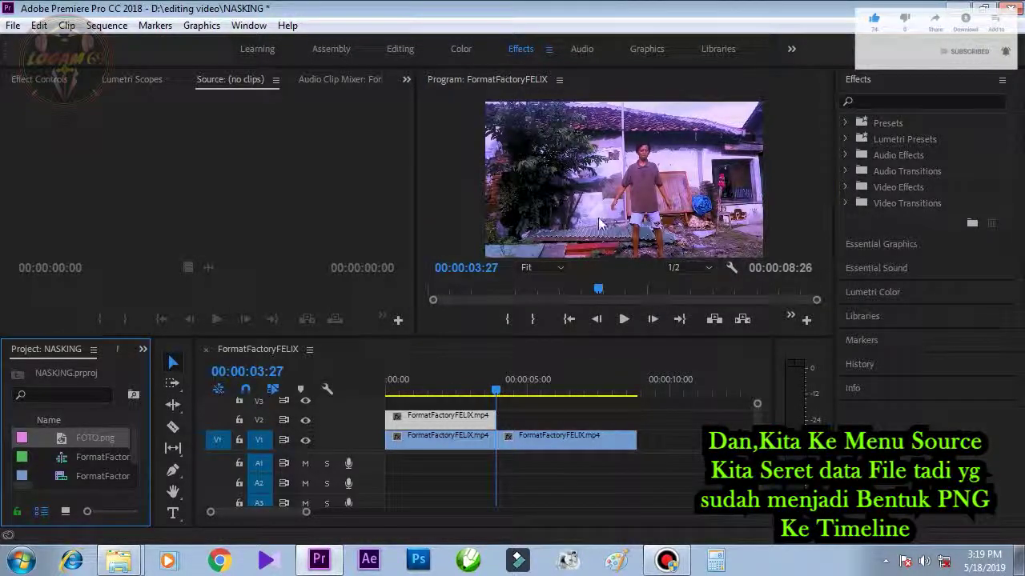
# Place FOTO.png from the project on track V2 directly after the duplicated video segment
pyautogui.click(70, 436)
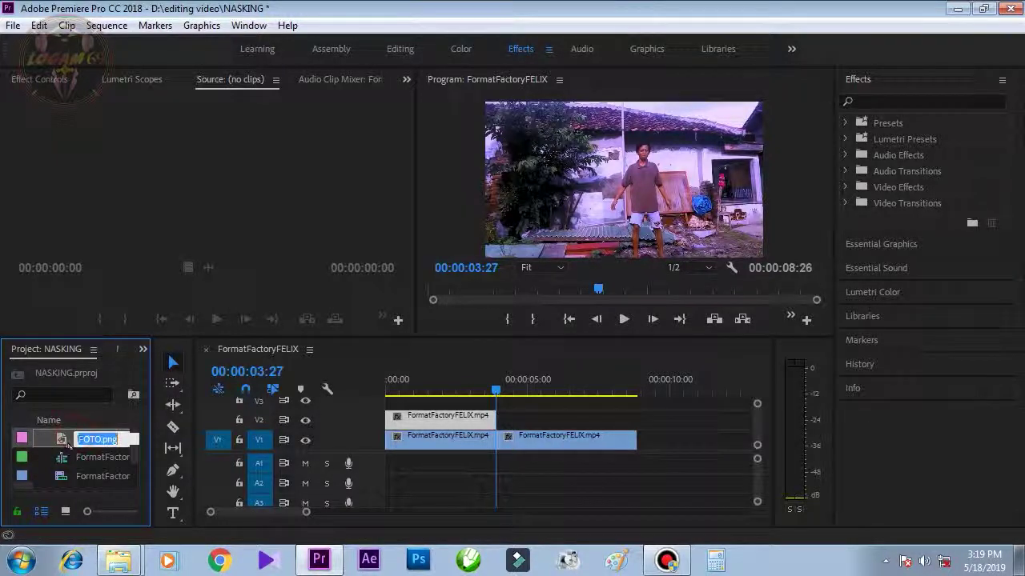
pyautogui.click(68, 435)
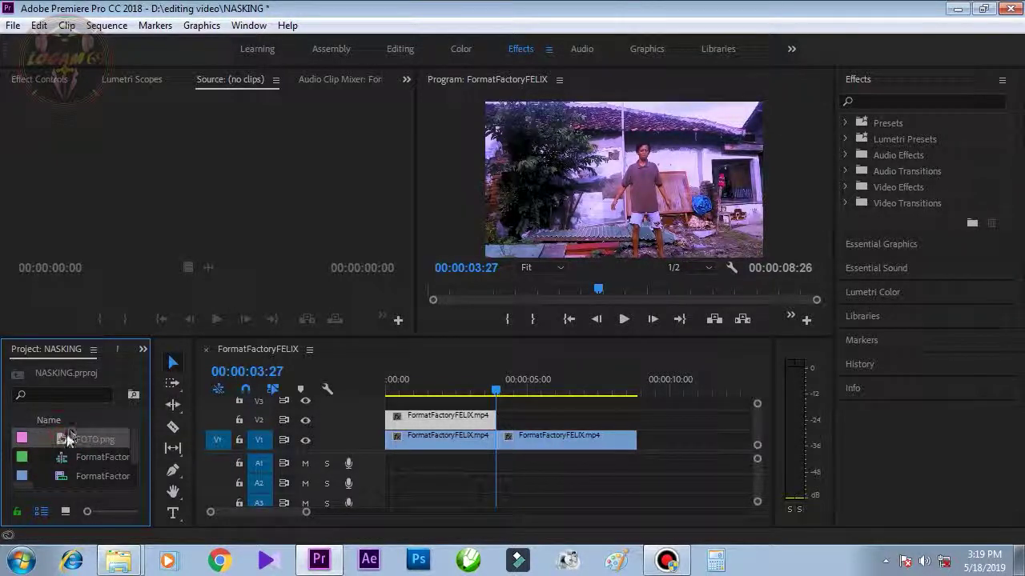
pyautogui.moveTo(64, 445); pyautogui.dragTo(506, 433)
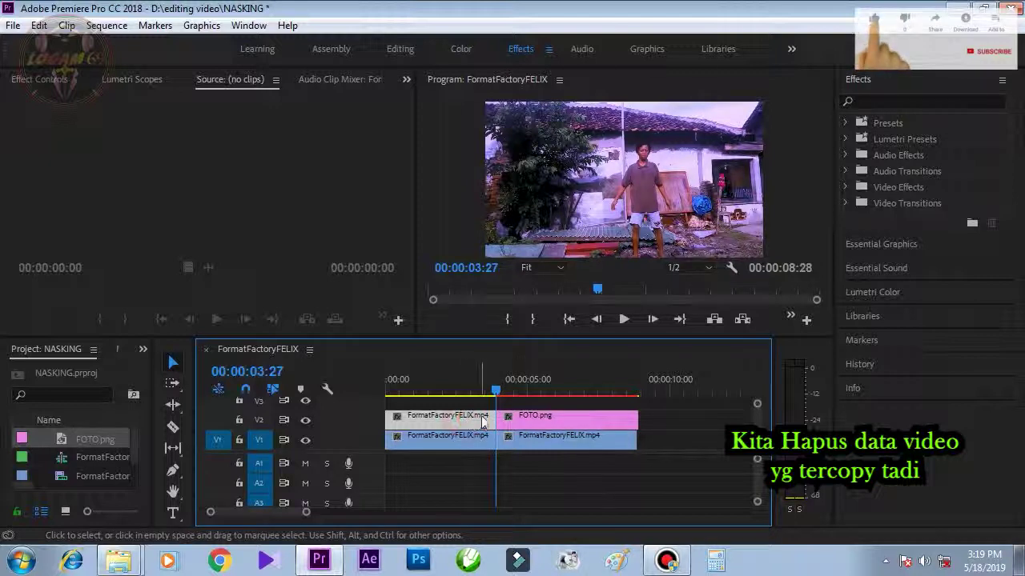
# Delete the duplicated segment from V2 and move the second V1 segment so it starts where FOTO.png ends
pyautogui.press('Delete')
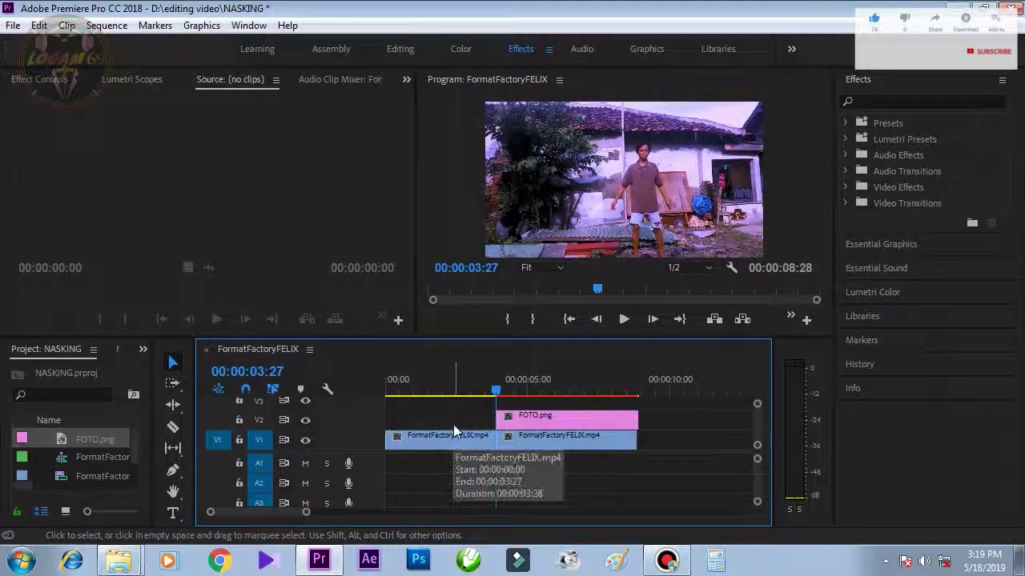
pyautogui.click(533, 445)
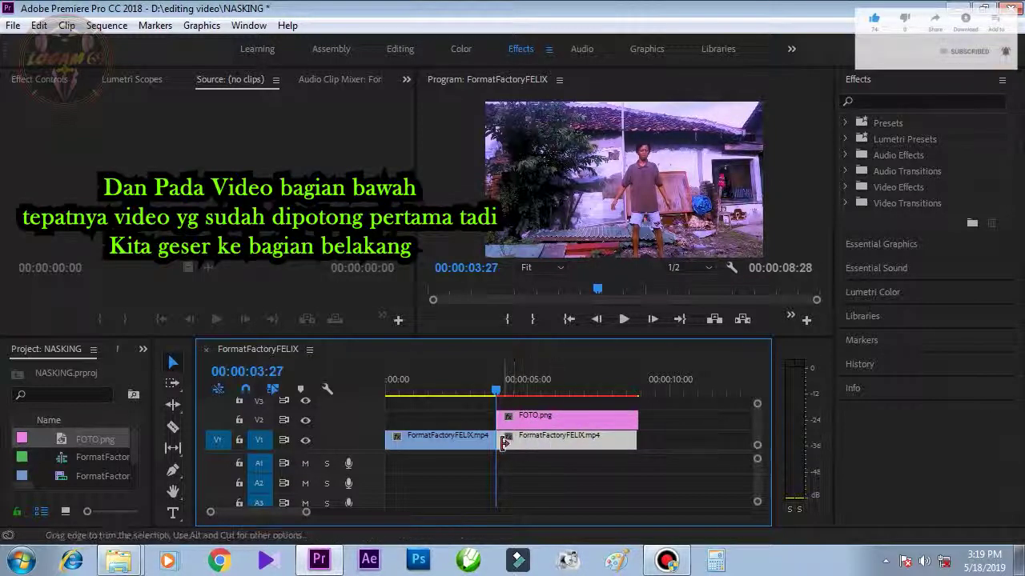
pyautogui.moveTo(526, 446); pyautogui.dragTo(668, 441)
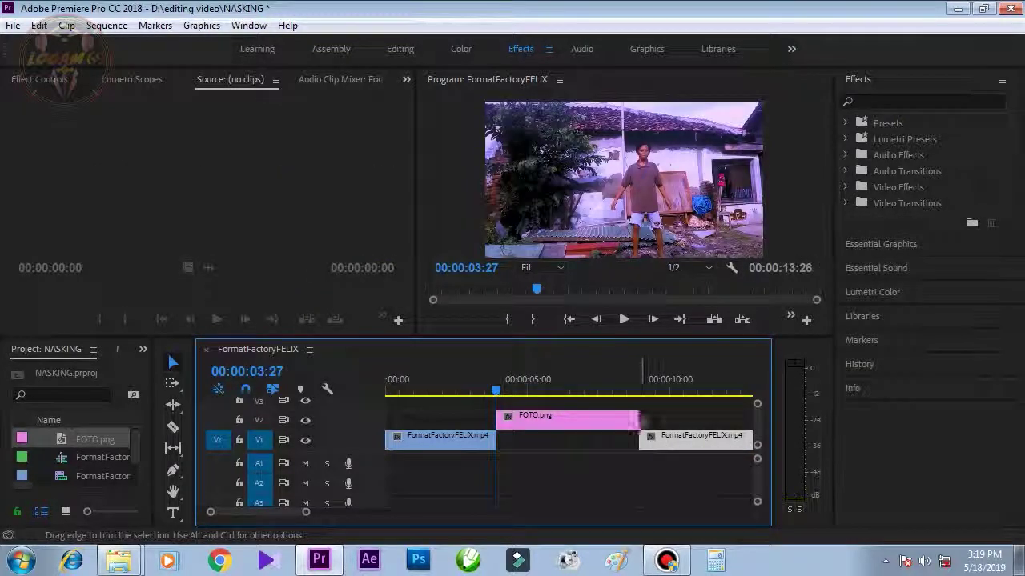
# Open the FOTO.png clip from the timeline for editing in Adobe Photoshop
pyautogui.click(567, 417)
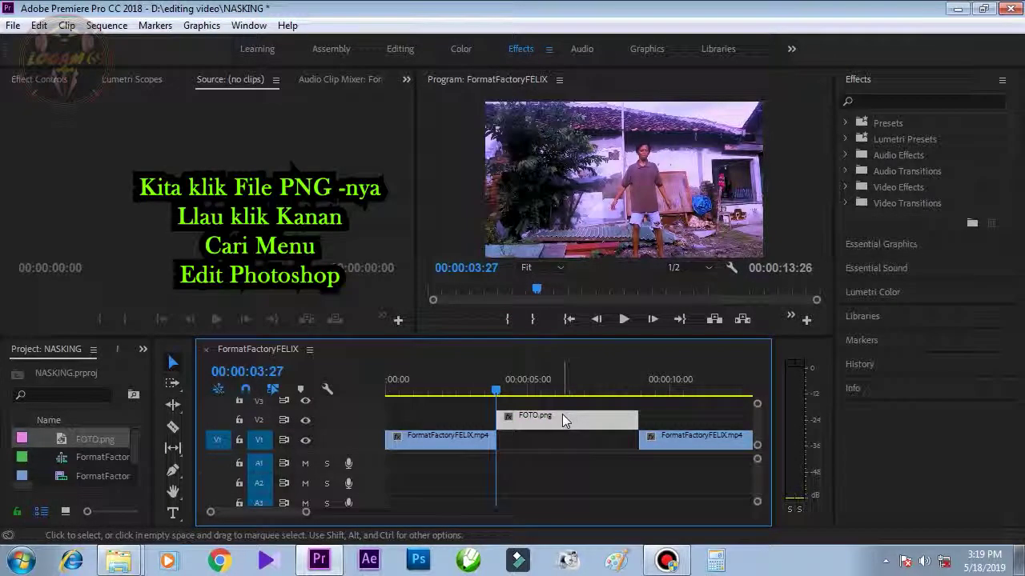
pyautogui.rightClick(552, 421)
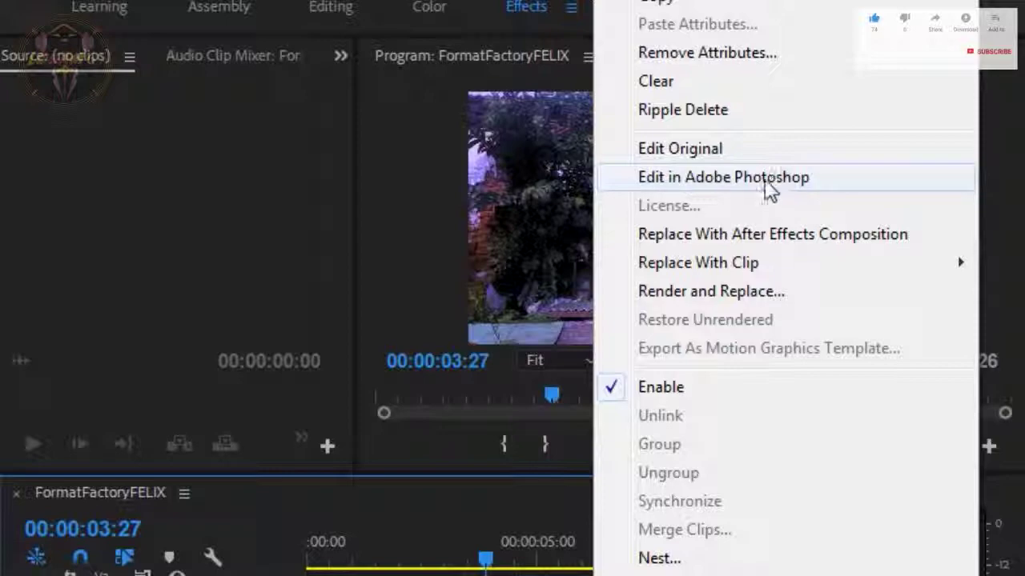
pyautogui.click(767, 181)
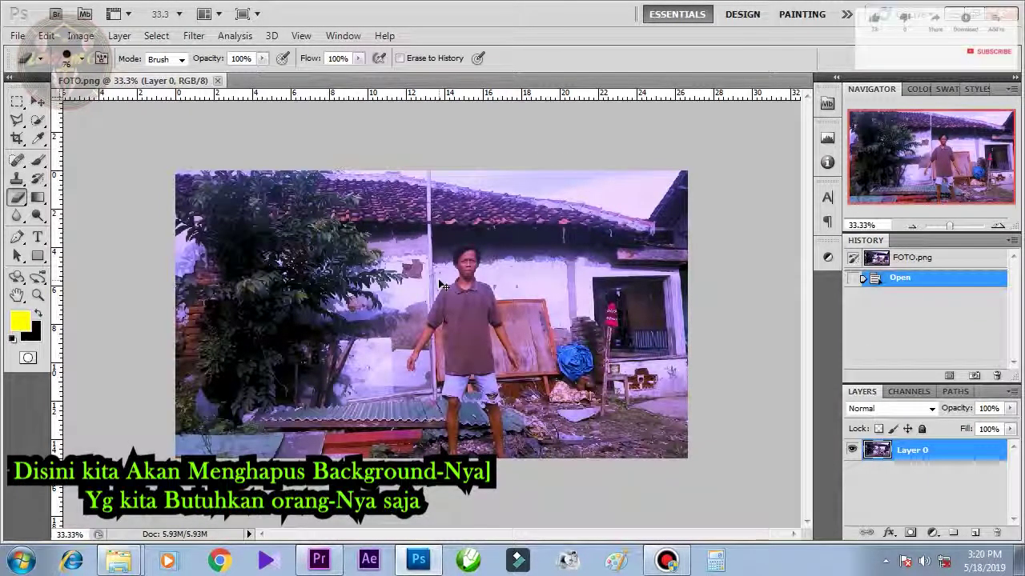
# Begin selecting the man's face and hair with the Quick Selection Tool at brush size 30
pyautogui.hotkey('ctrl', '+')
pyautogui.hotkey('ctrl', '+')
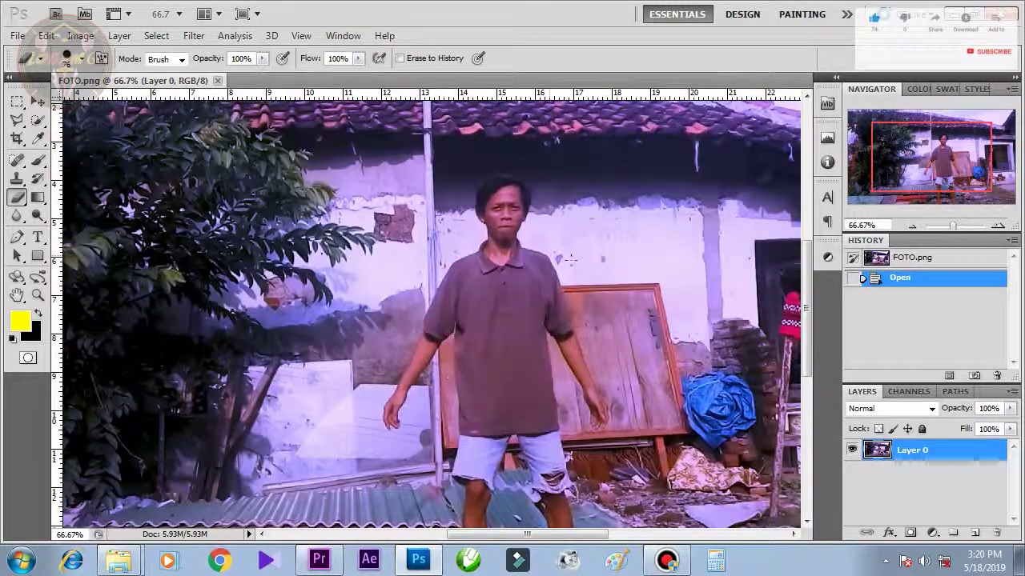
pyautogui.moveTo(807, 258)
pyautogui.mouseDown()
pyautogui.moveTo(808, 293)
pyautogui.moveTo(808, 277)
pyautogui.mouseUp()
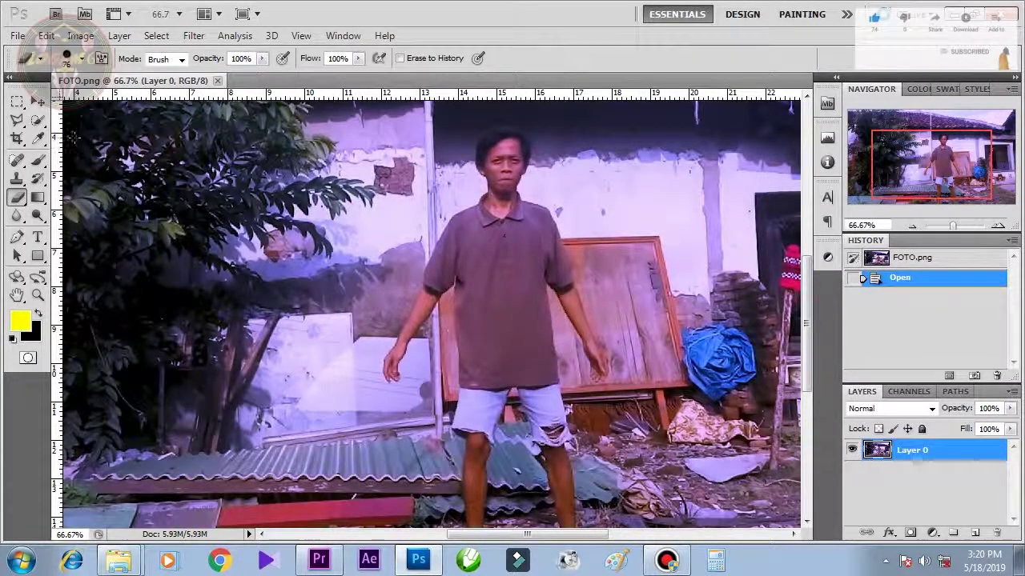
pyautogui.click(39, 121)
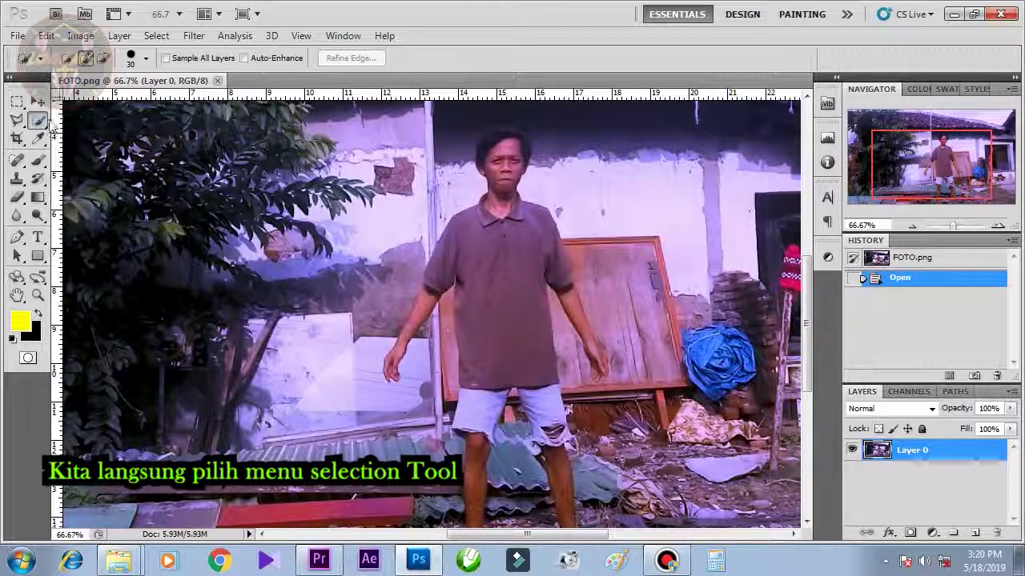
pyautogui.click(40, 123)
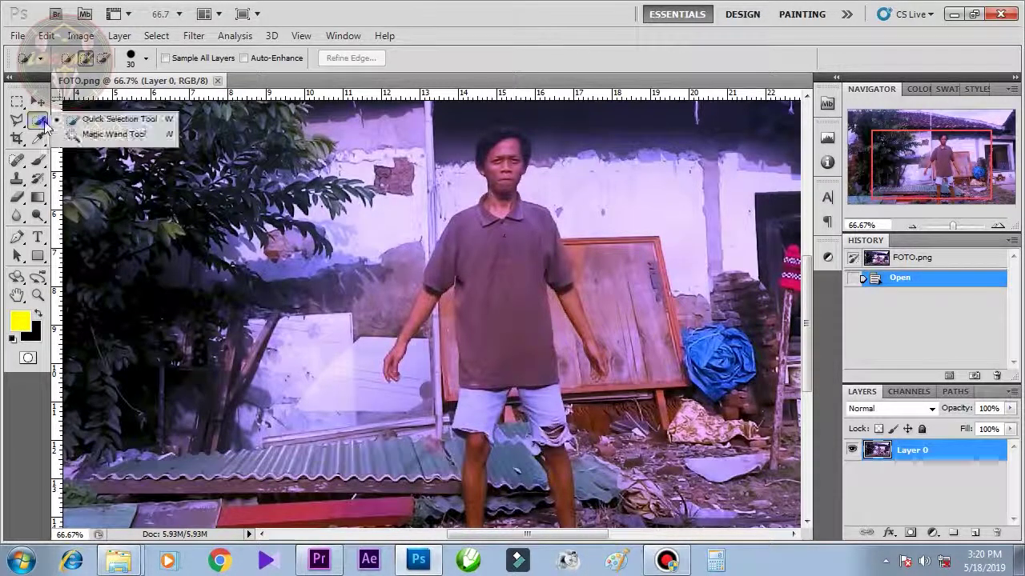
pyautogui.click(138, 120)
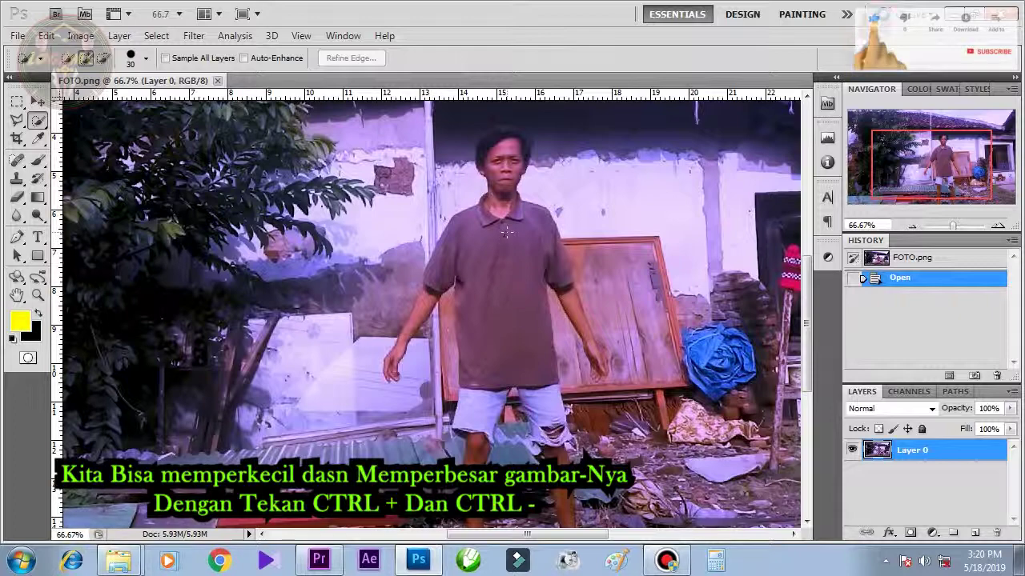
pyautogui.click(501, 148)
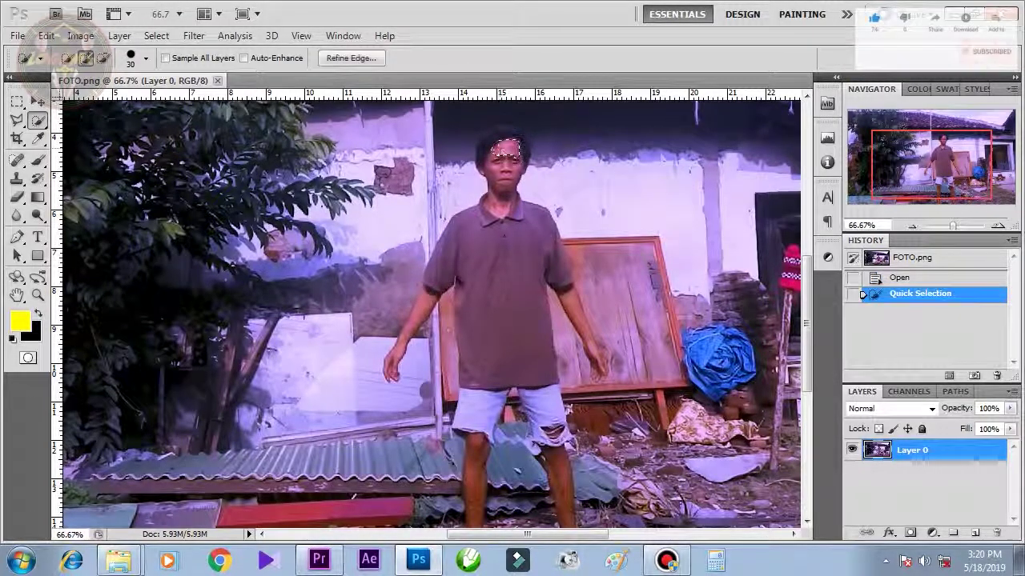
pyautogui.click(494, 152)
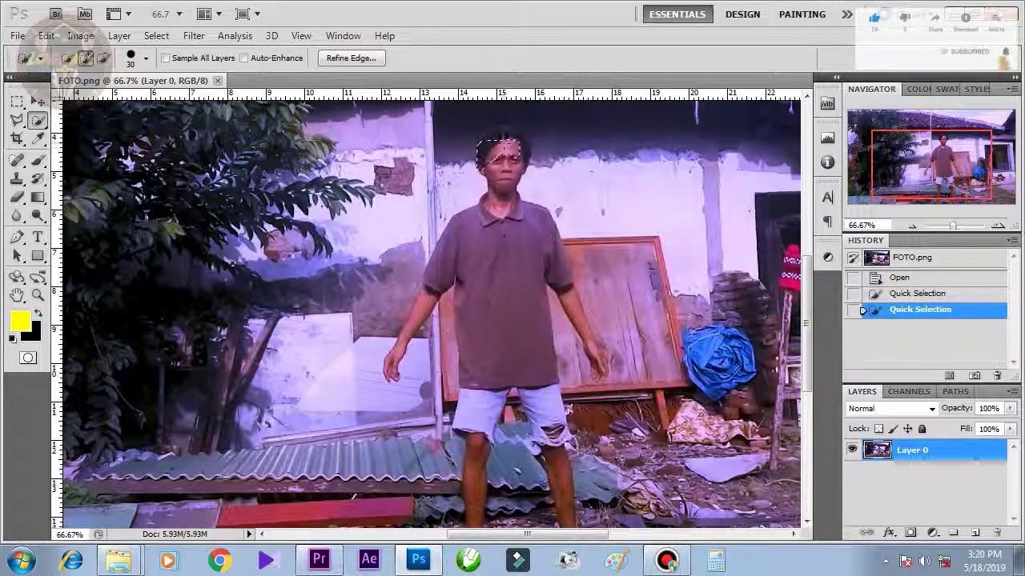
pyautogui.click(502, 140)
pyautogui.click(500, 164)
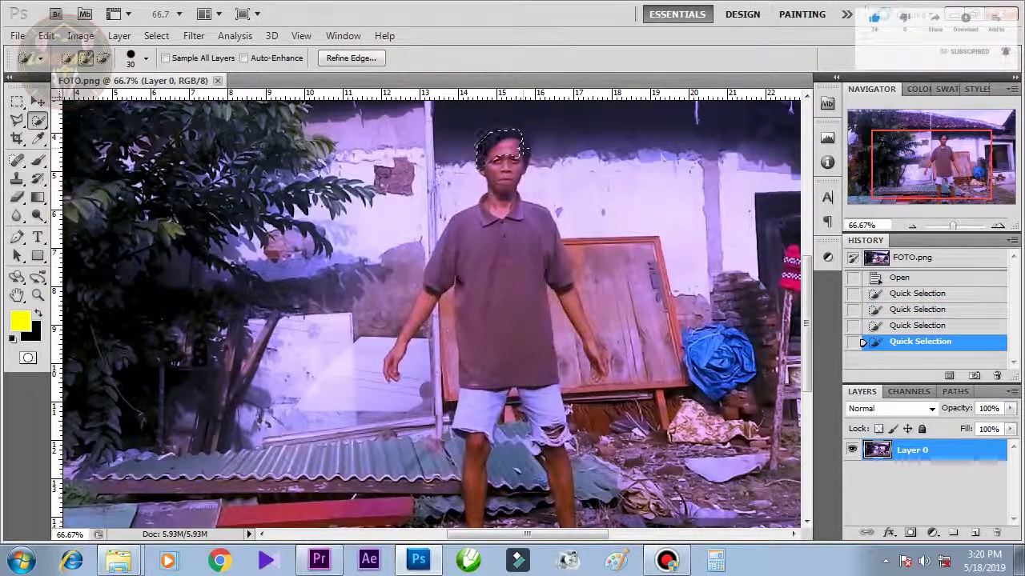
# Extend the quick selection over the man's neck, shirt, both arms, shorts and legs
pyautogui.click(504, 188)
pyautogui.moveTo(506, 200)
pyautogui.mouseDown()
pyautogui.moveTo(498, 223)
pyautogui.moveTo(482, 226)
pyautogui.moveTo(471, 382)
pyautogui.mouseUp()
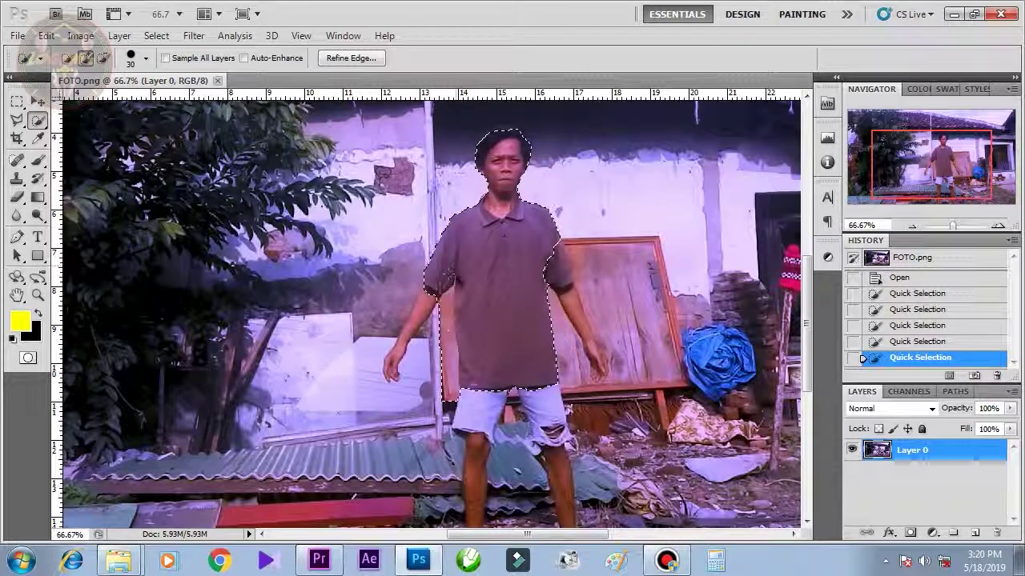
pyautogui.moveTo(437, 296); pyautogui.dragTo(392, 370)
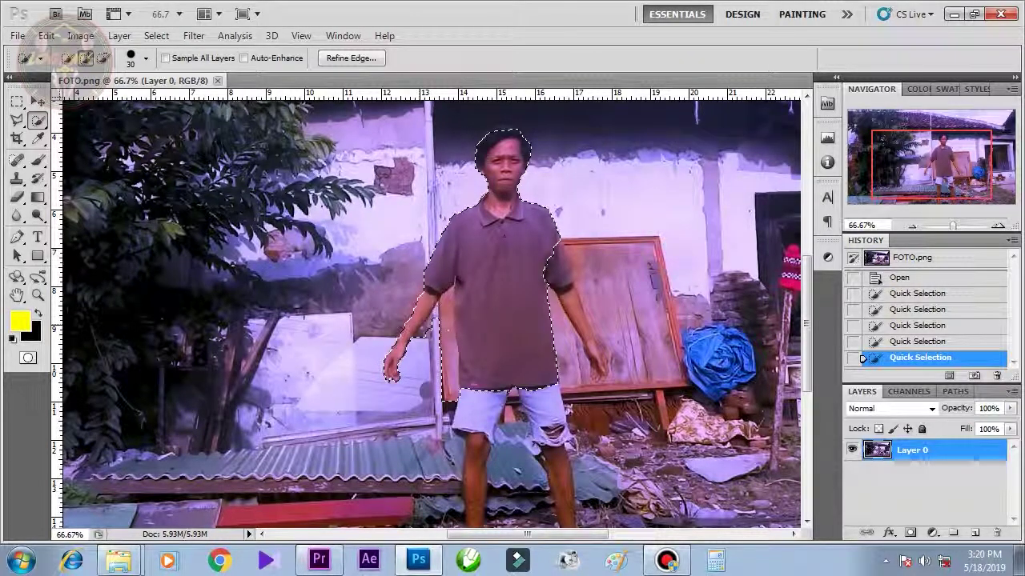
pyautogui.moveTo(546, 274); pyautogui.dragTo(570, 322)
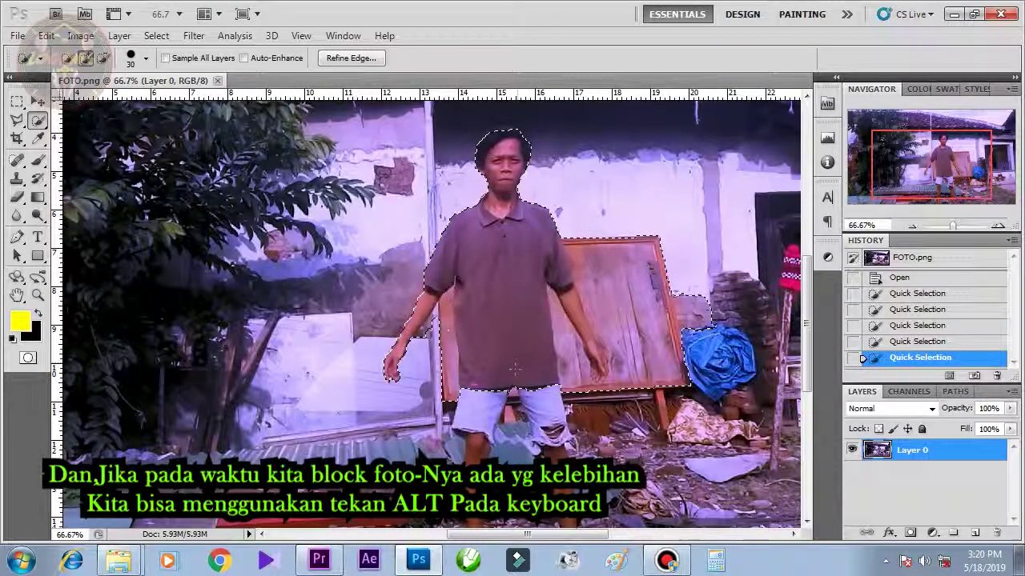
pyautogui.moveTo(474, 433)
pyautogui.mouseDown()
pyautogui.moveTo(479, 489)
pyautogui.moveTo(496, 476)
pyautogui.moveTo(490, 413)
pyautogui.moveTo(463, 485)
pyautogui.mouseUp()
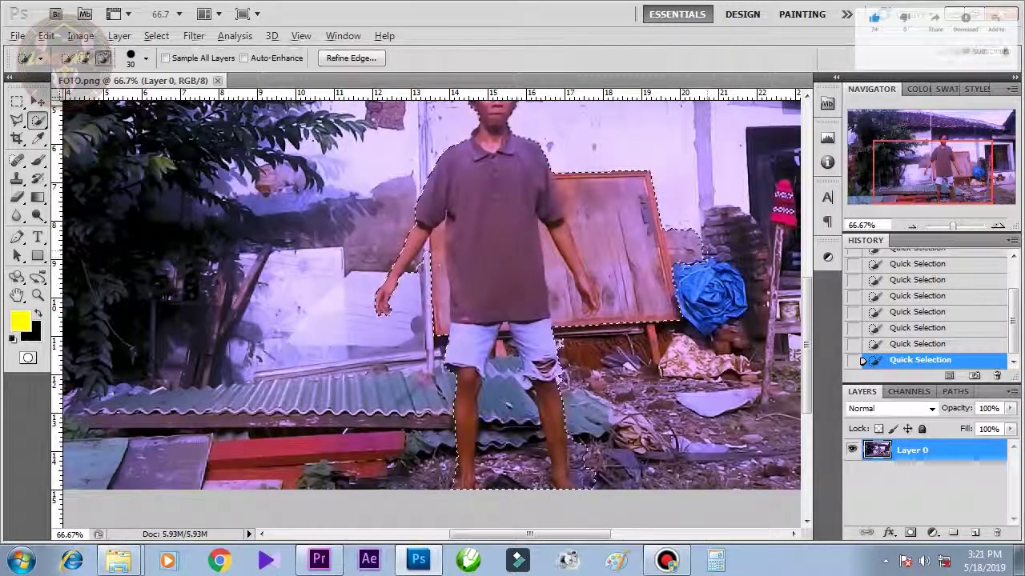
# Subtract the wooden board beyond the man's arm, the ground beside his foot and the gap between his legs from the selection
pyautogui.moveTo(665, 240); pyautogui.dragTo(652, 280)
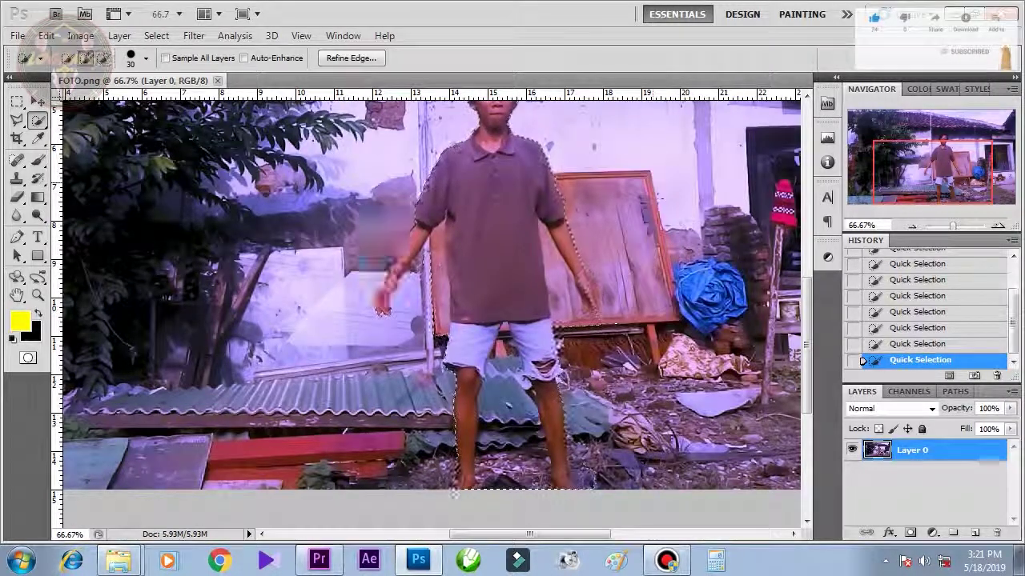
pyautogui.hotkey('ctrl', '+')
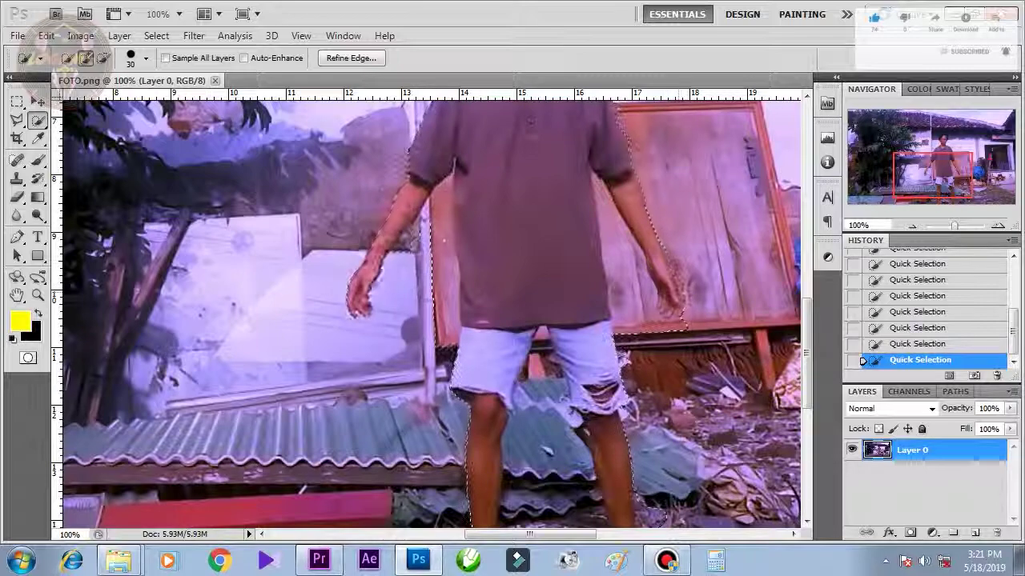
pyautogui.scroll(-3, 699, 392)
pyautogui.moveTo(701, 392); pyautogui.dragTo(670, 427)
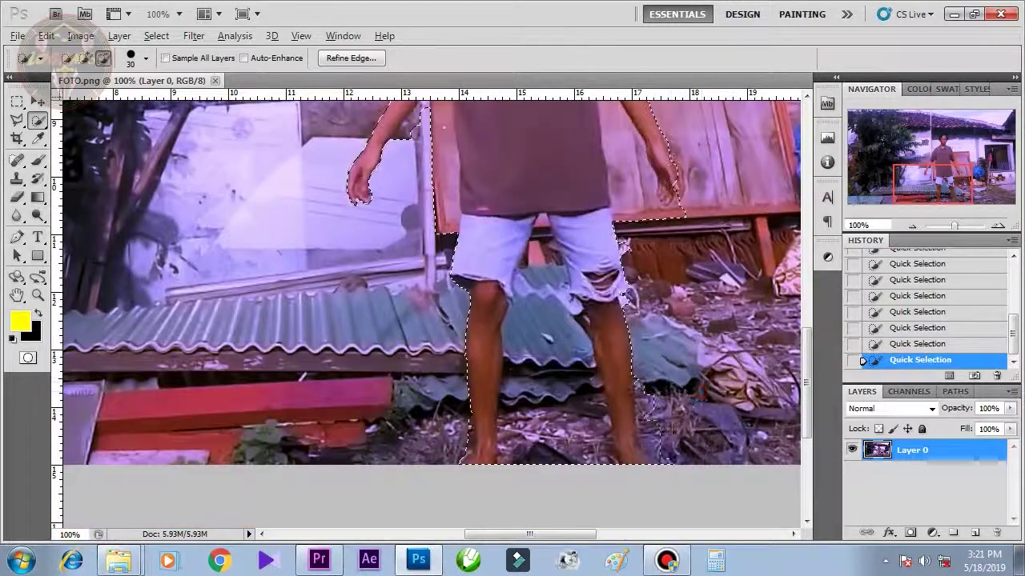
pyautogui.moveTo(512, 325)
pyautogui.mouseDown()
pyautogui.moveTo(512, 288)
pyautogui.moveTo(551, 256)
pyautogui.moveTo(537, 232)
pyautogui.moveTo(520, 265)
pyautogui.mouseUp()
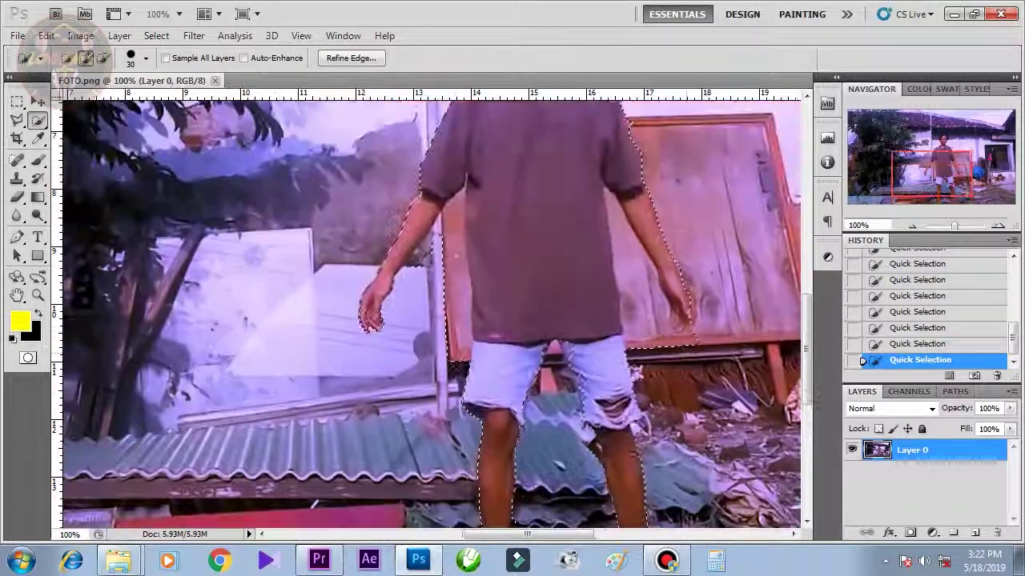
# Subtract the background gaps between both arms and the shirt so the selection follows the man's outline
pyautogui.scroll(3, 544, 248)
pyautogui.moveTo(633, 236); pyautogui.dragTo(673, 305)
pyautogui.moveTo(608, 201); pyautogui.dragTo(631, 140)
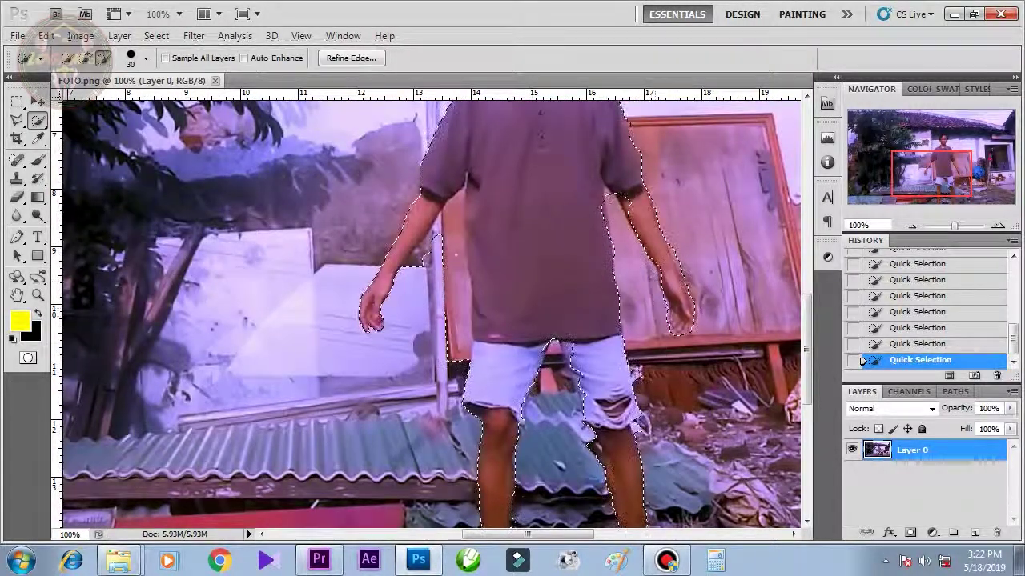
pyautogui.moveTo(456, 253); pyautogui.dragTo(458, 257)
pyautogui.moveTo(460, 204); pyautogui.dragTo(468, 256)
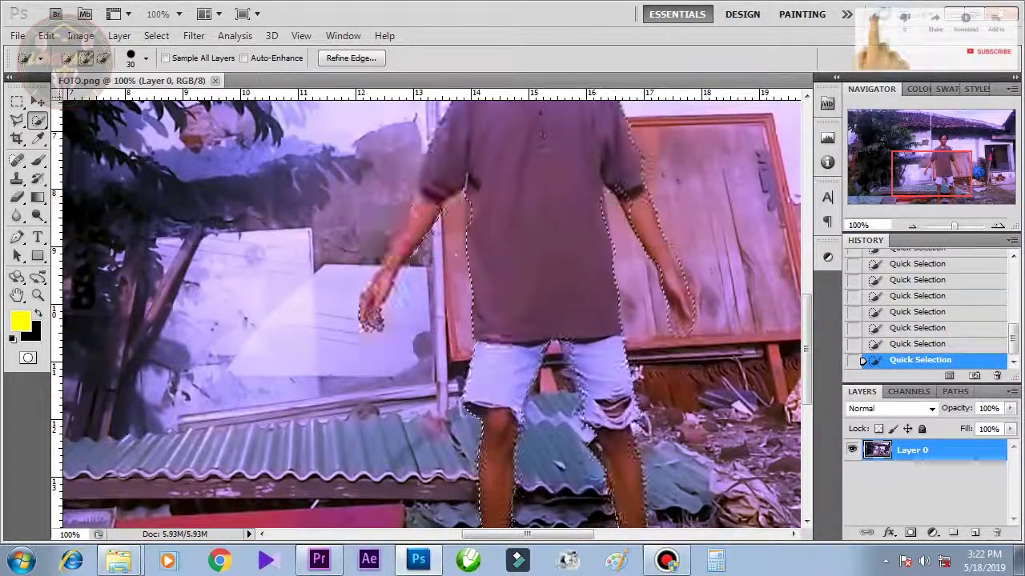
pyautogui.moveTo(612, 188); pyautogui.dragTo(628, 264)
pyautogui.press('m')
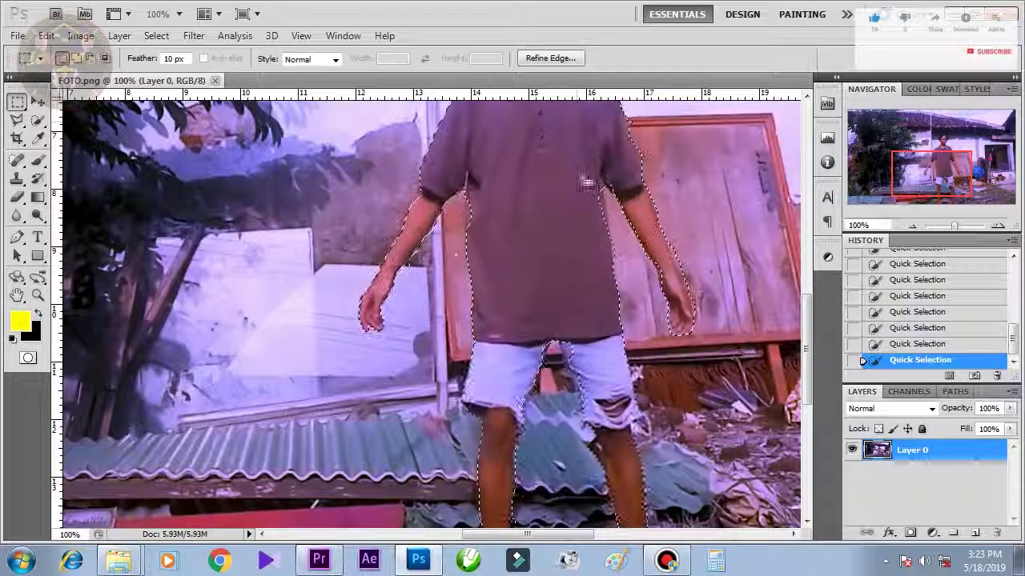
pyautogui.hotkey('ctrl', '-')
pyautogui.scroll(-3, 488, 146)
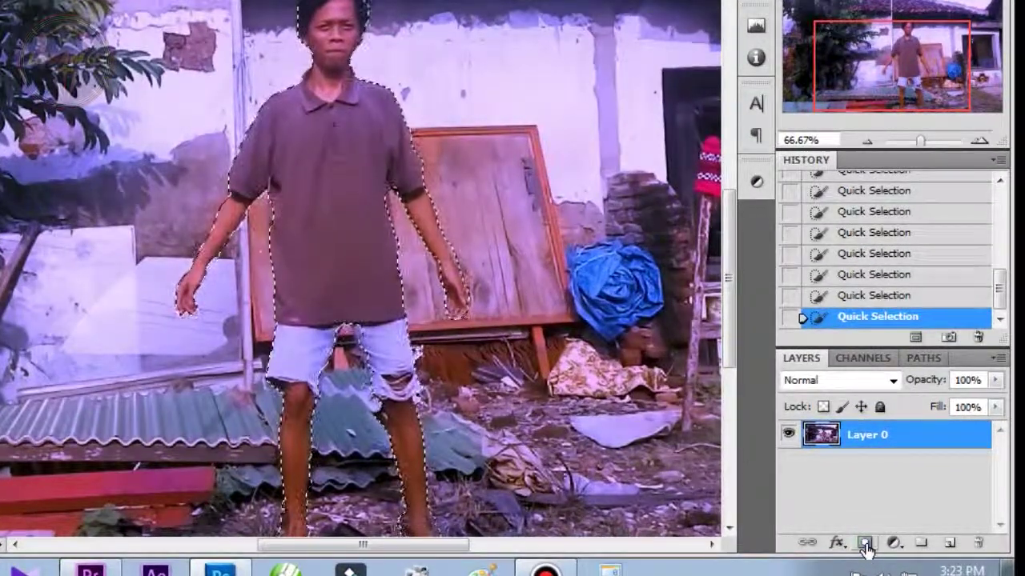
# Add a layer mask to Layer 0 from the selection to hide the background around the man
pyautogui.click(865, 546)
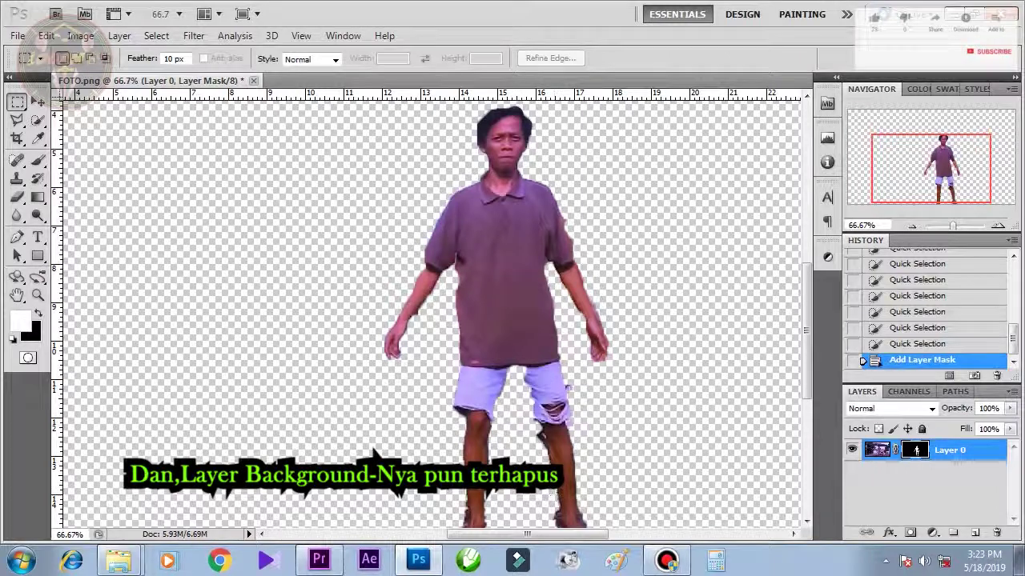
pyautogui.moveTo(807, 336); pyautogui.dragTo(800, 368)
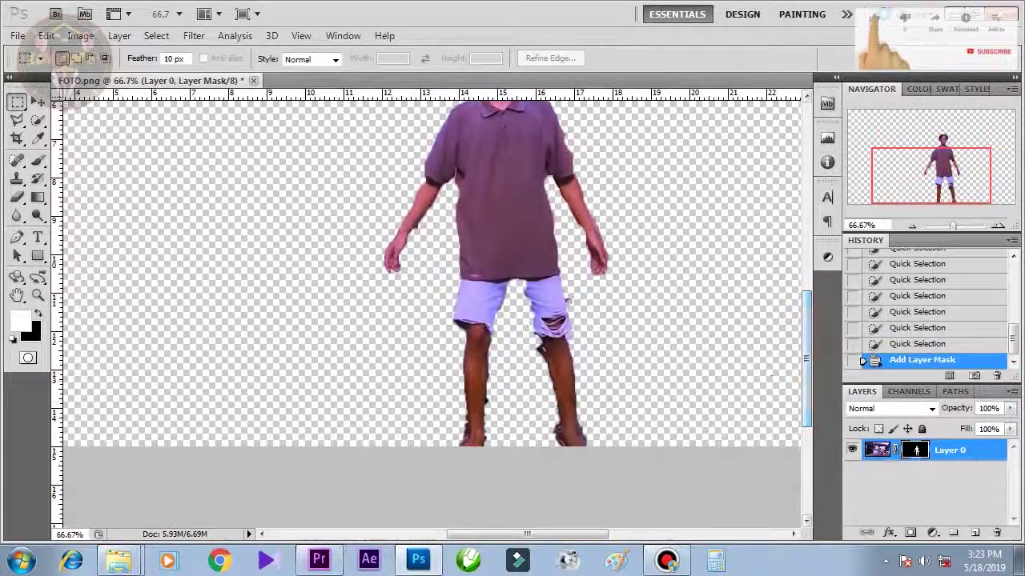
pyautogui.moveTo(808, 345); pyautogui.dragTo(808, 320)
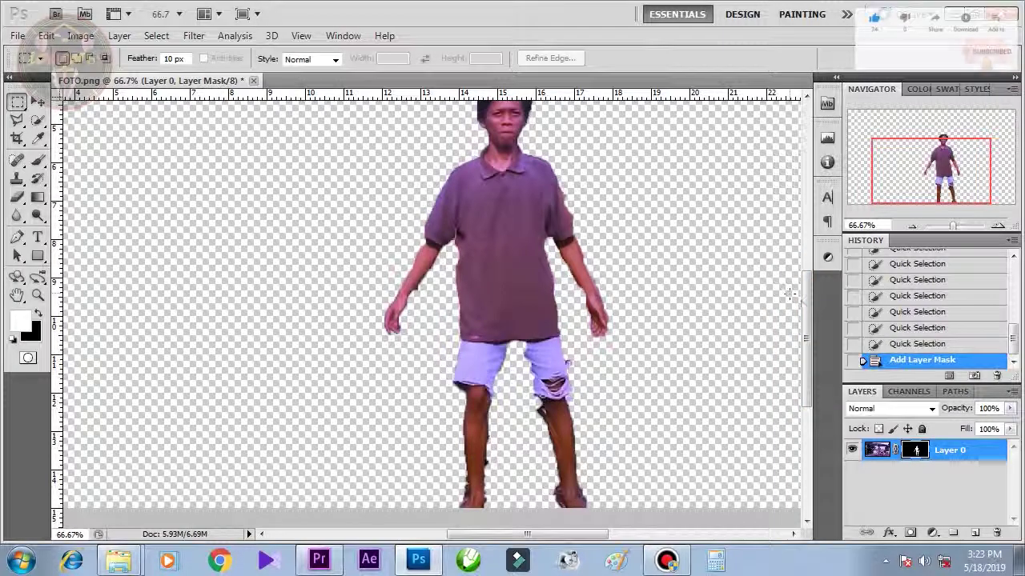
pyautogui.moveTo(807, 315); pyautogui.dragTo(807, 310)
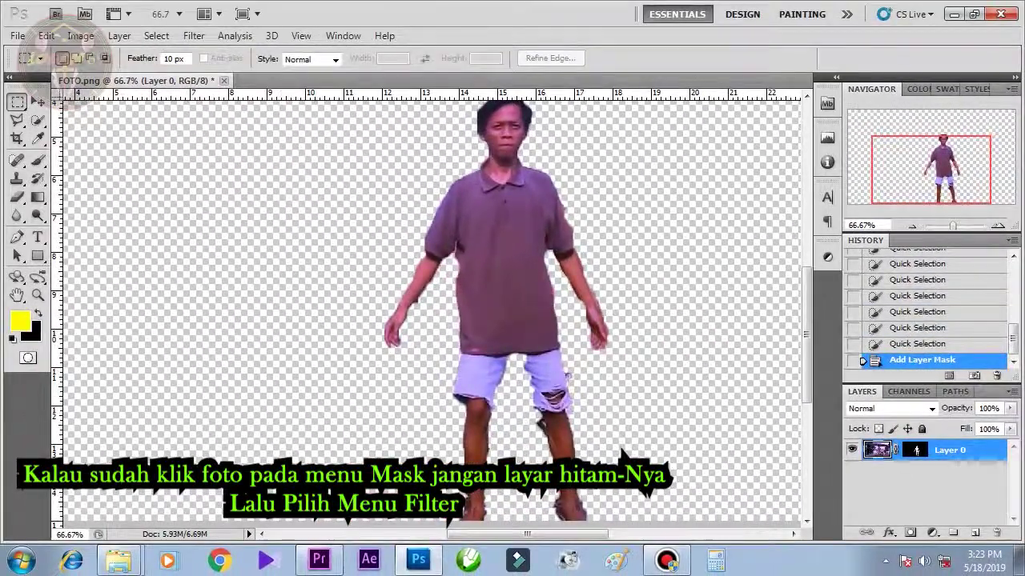
# Apply a Motion Blur to Layer 0's image rather than its mask, with an angle of -72° and a near-minimum distance
pyautogui.click(157, 36)
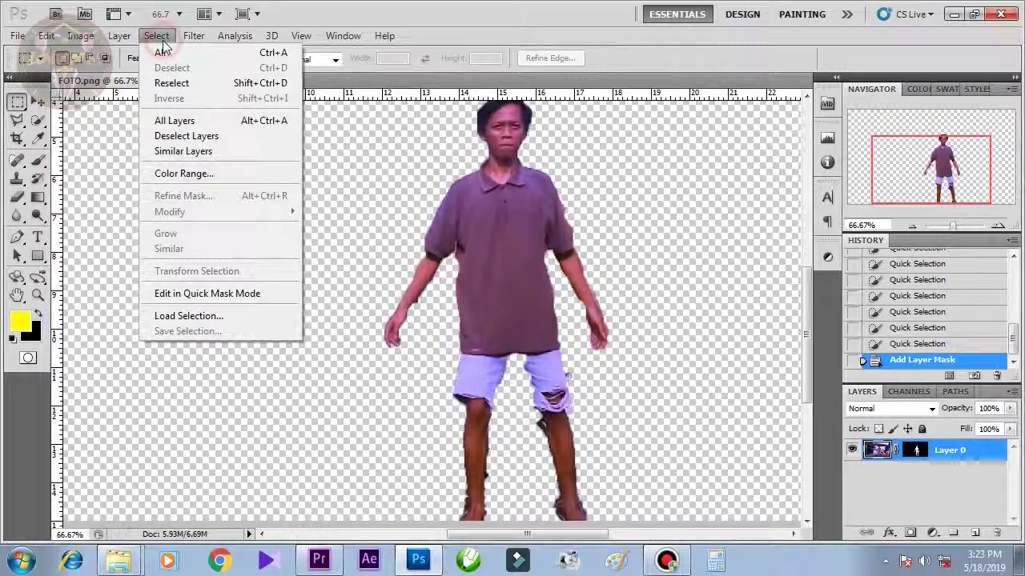
pyautogui.moveTo(193, 36)
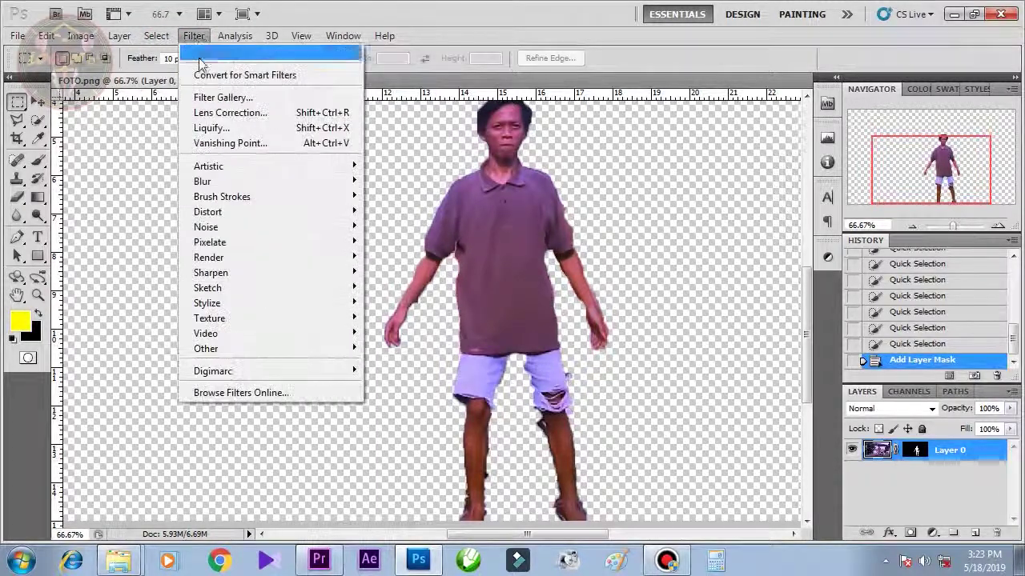
pyautogui.moveTo(244, 181)
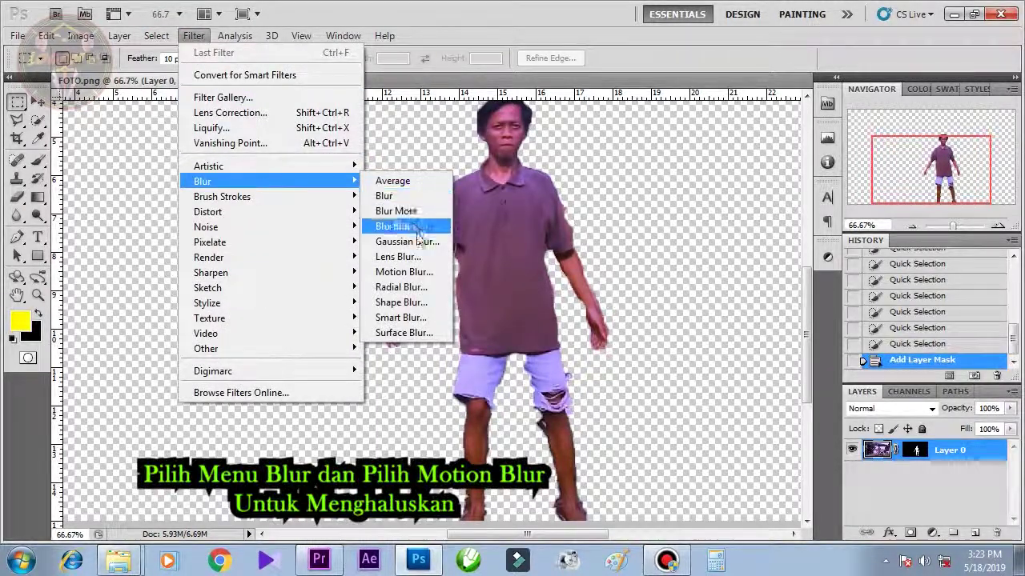
pyautogui.click(412, 271)
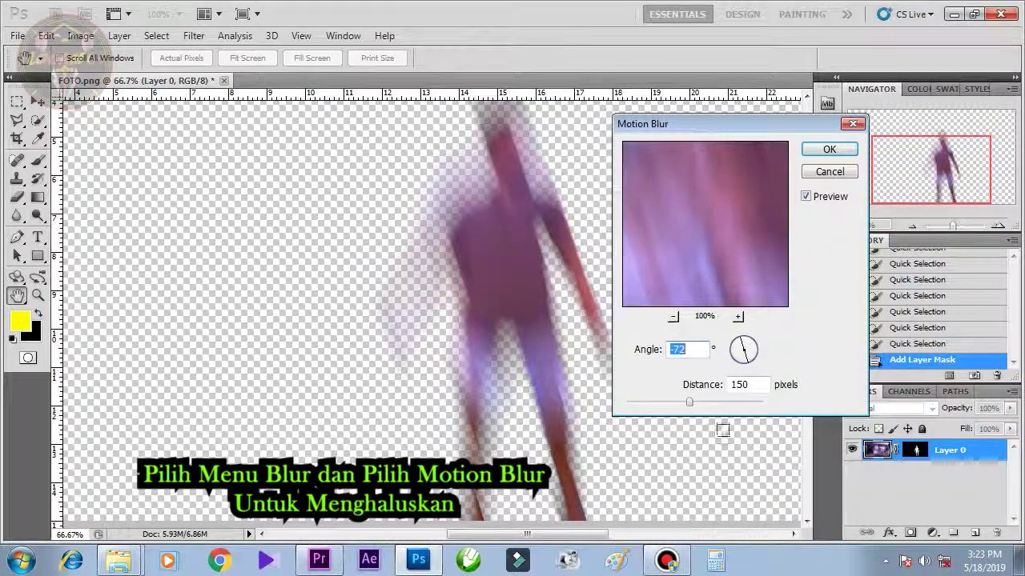
pyautogui.moveTo(691, 404); pyautogui.dragTo(627, 408)
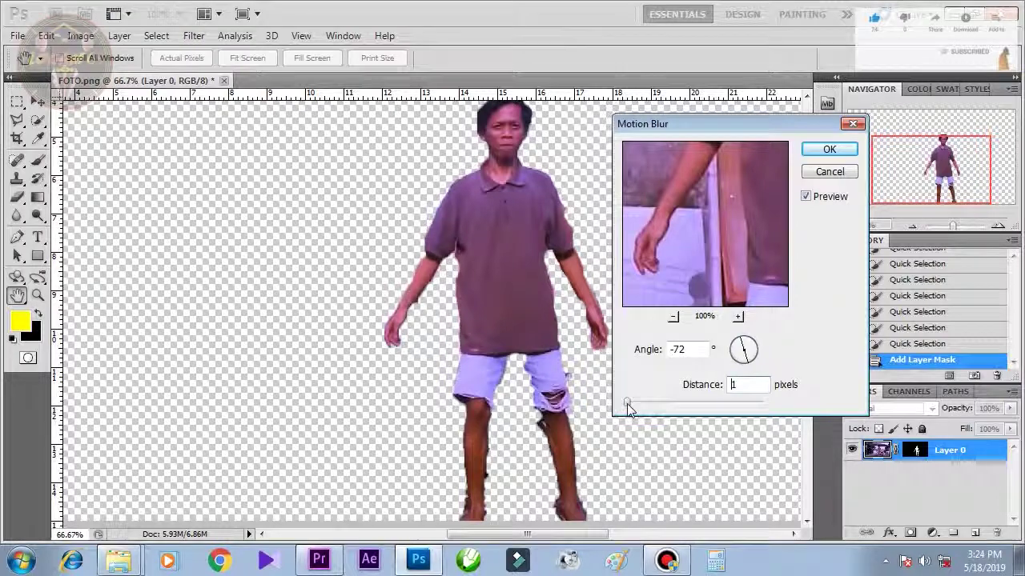
pyautogui.moveTo(627, 403); pyautogui.dragTo(630, 404)
pyautogui.click(852, 153)
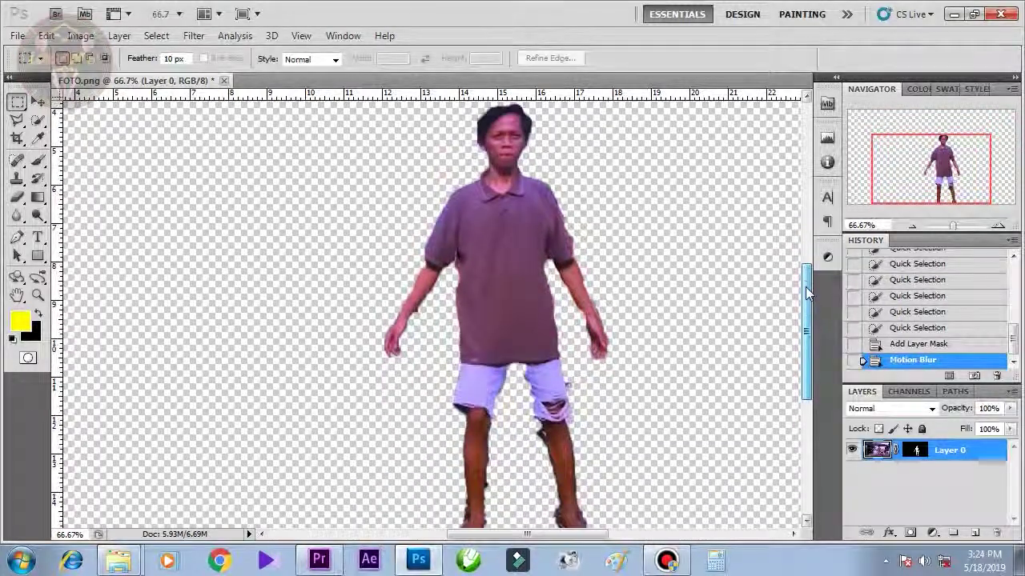
# Apply the artistic Cutout filter to Layer 0 with 8 levels, edge simplicity 1 and edge fidelity 2, previewing at 50%
pyautogui.click(193, 36)
pyautogui.moveTo(252, 165)
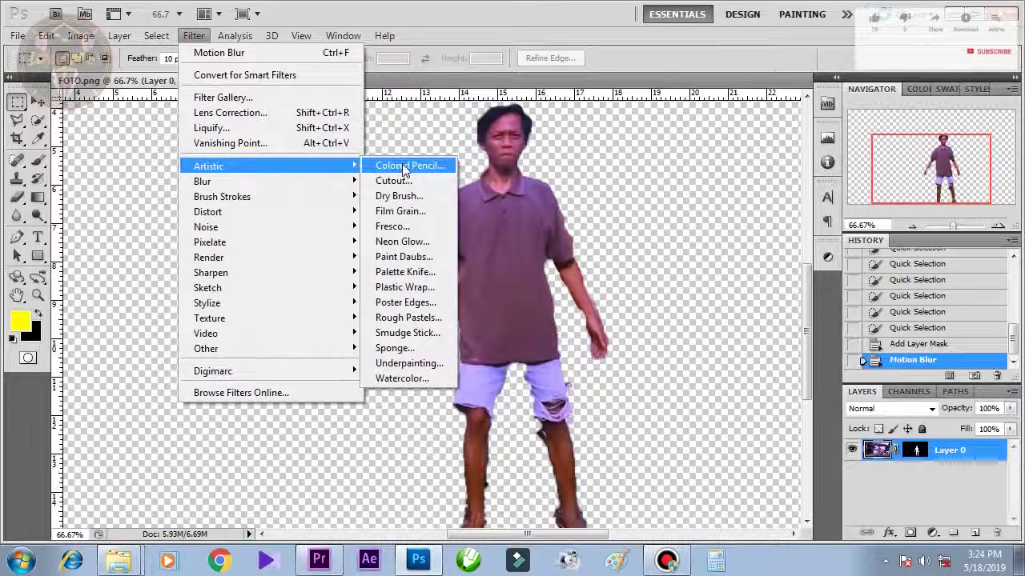
pyautogui.click(398, 181)
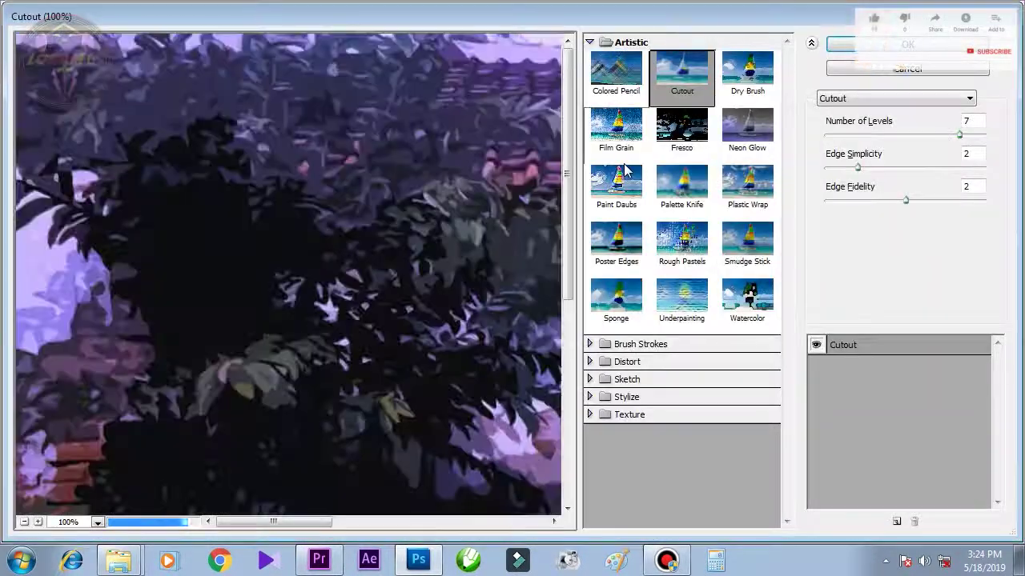
pyautogui.click(97, 522)
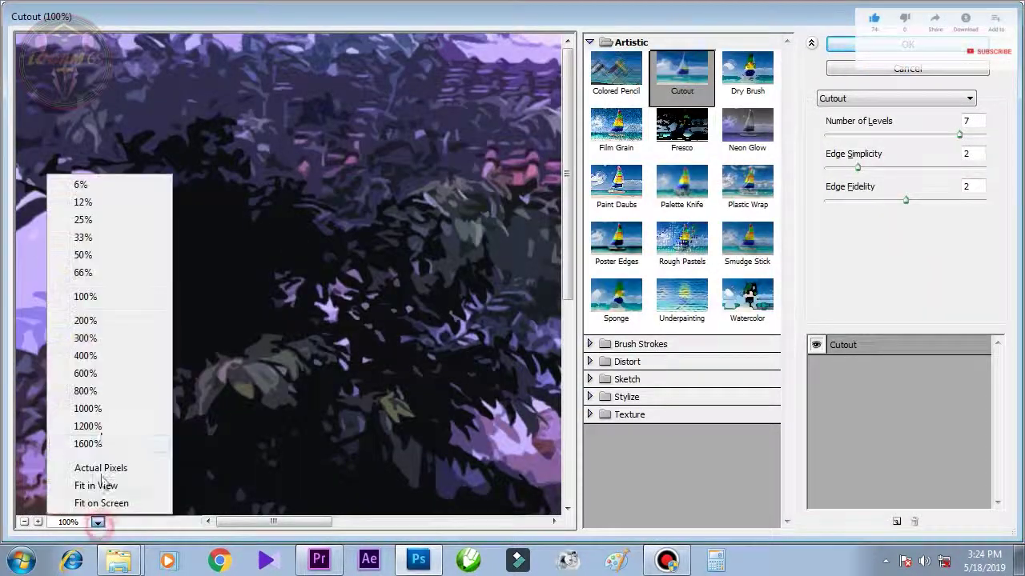
pyautogui.click(101, 255)
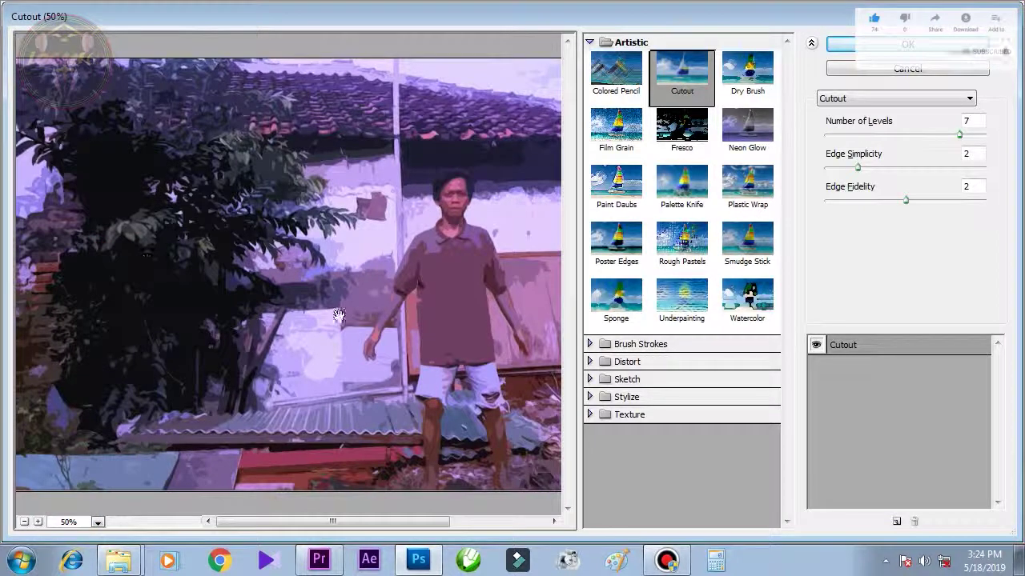
pyautogui.moveTo(340, 317); pyautogui.dragTo(148, 316)
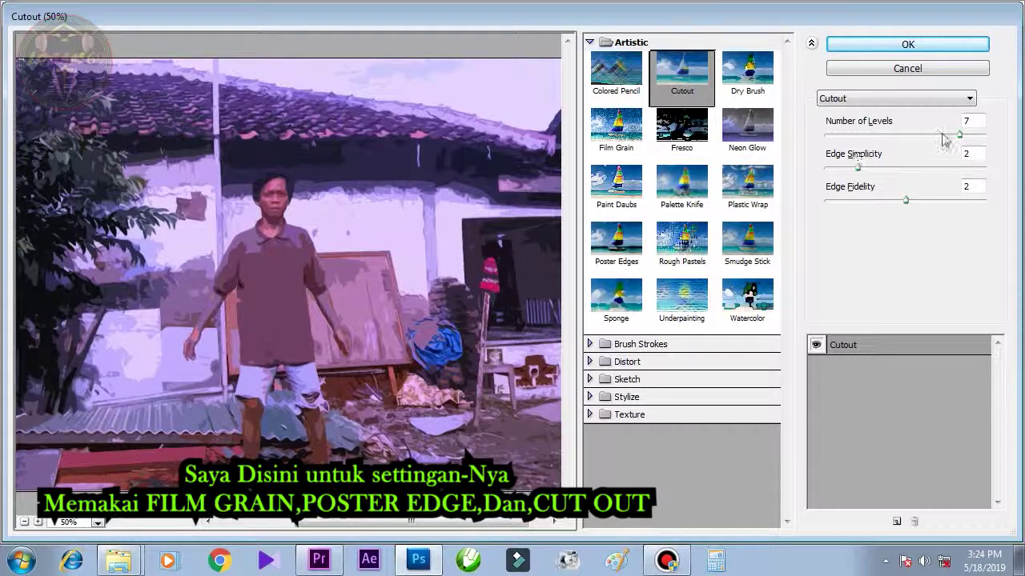
pyautogui.moveTo(958, 136); pyautogui.dragTo(910, 137)
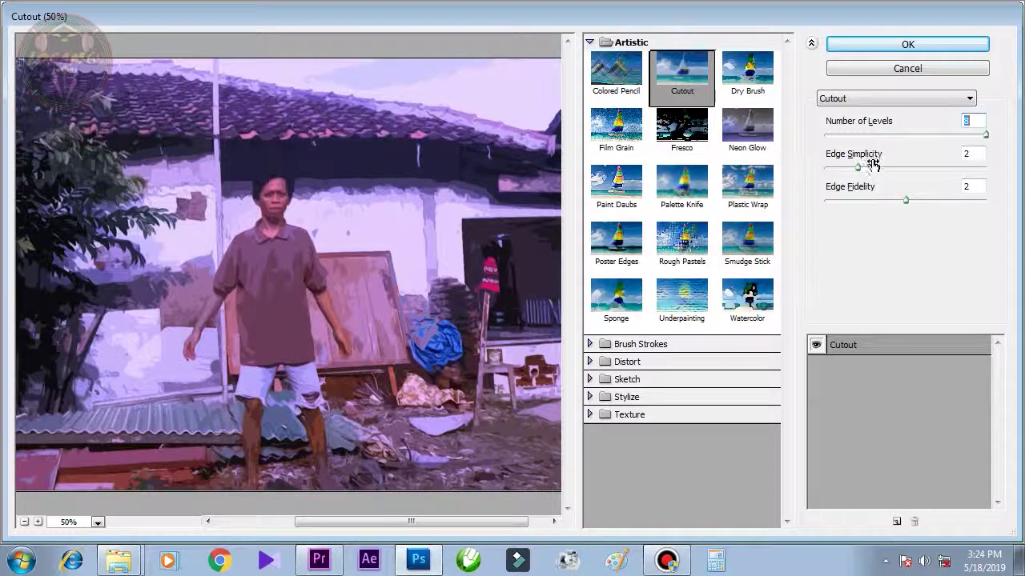
pyautogui.moveTo(858, 170)
pyautogui.mouseDown()
pyautogui.moveTo(880, 171)
pyautogui.moveTo(855, 168)
pyautogui.mouseUp()
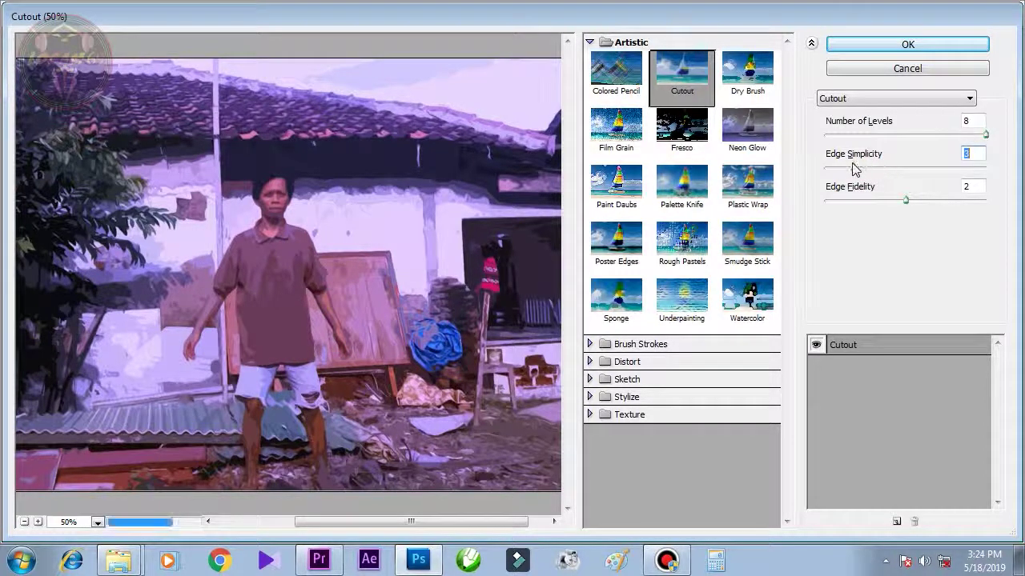
pyautogui.moveTo(915, 205); pyautogui.dragTo(869, 202)
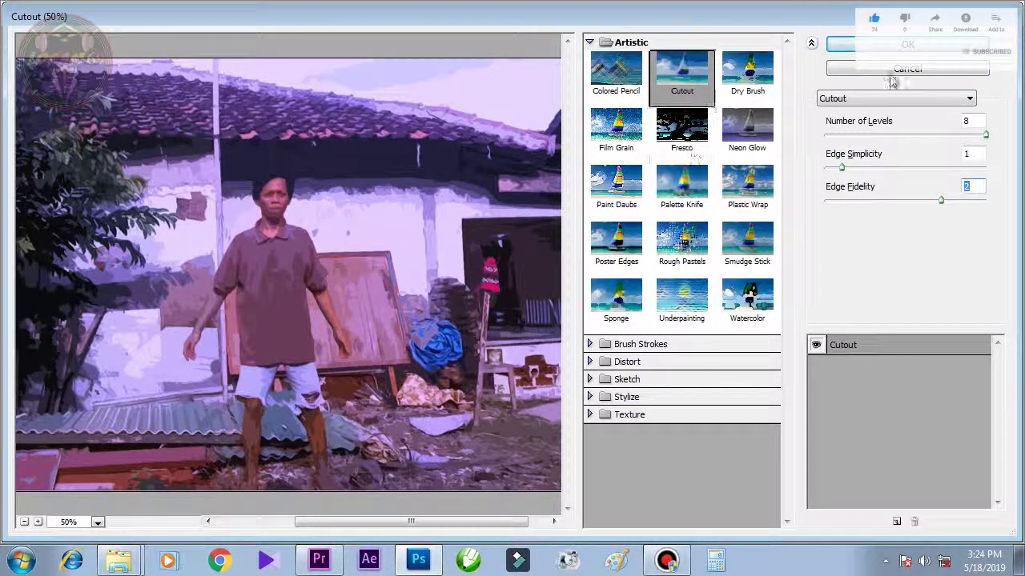
pyautogui.click(907, 44)
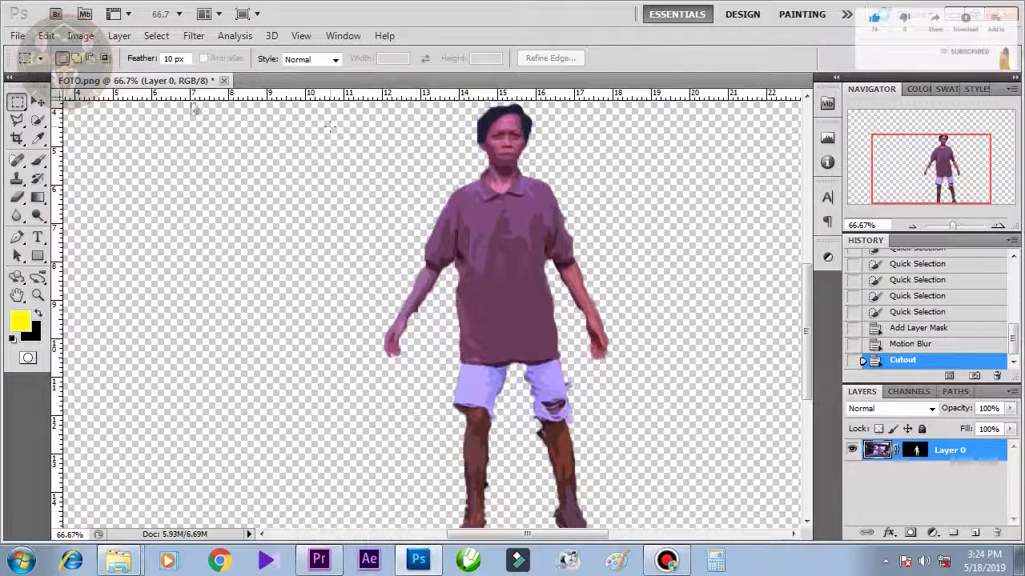
# Apply the Film Grain filter to Layer 0 with grain 3, highlight area 0 and intensity 6, previewing at 50%
pyautogui.click(192, 35)
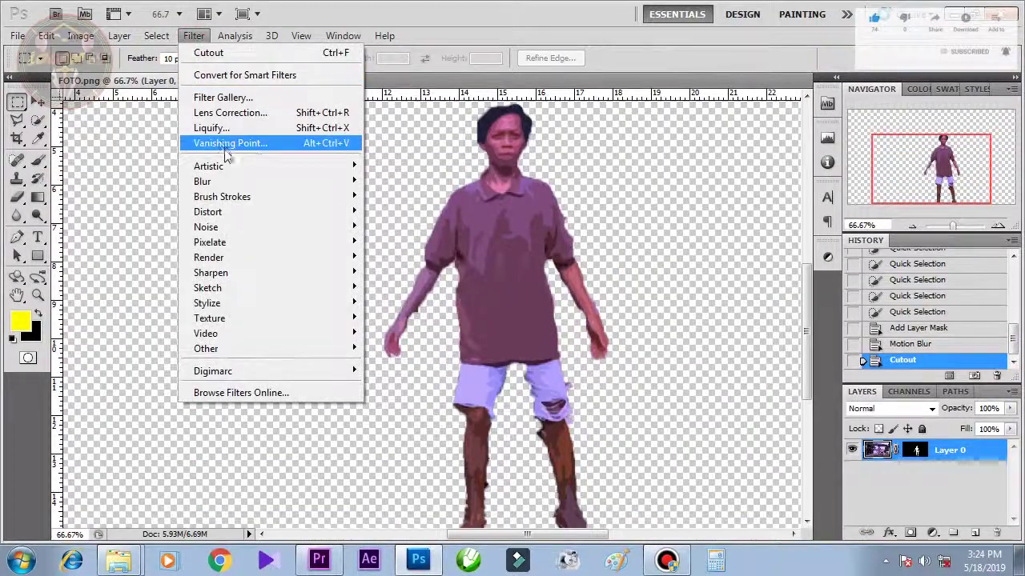
pyautogui.moveTo(240, 166)
pyautogui.click(400, 212)
pyautogui.click(95, 523)
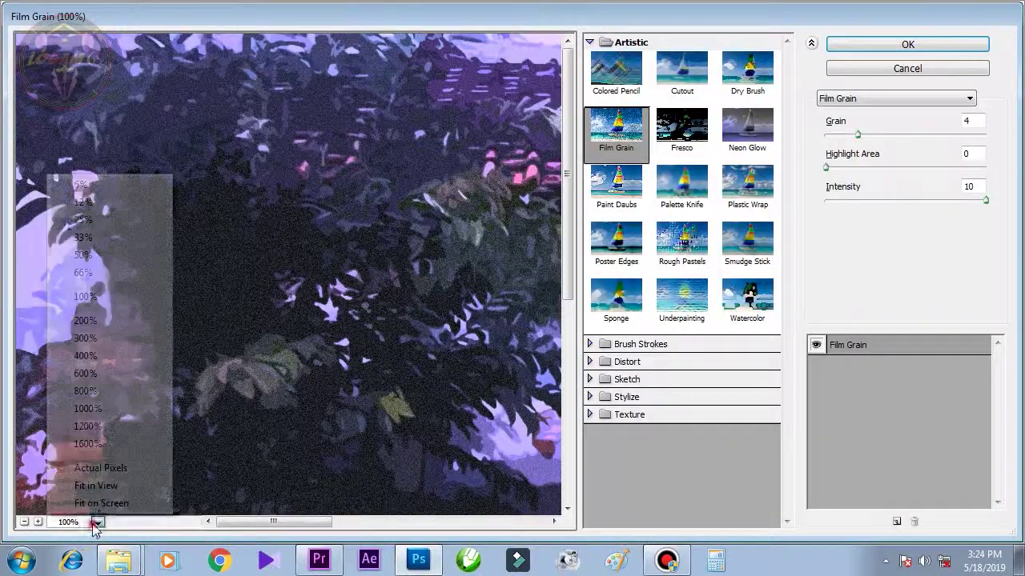
pyautogui.click(128, 256)
pyautogui.moveTo(328, 249); pyautogui.dragTo(197, 218)
pyautogui.moveTo(860, 140)
pyautogui.mouseDown()
pyautogui.moveTo(894, 137)
pyautogui.moveTo(853, 137)
pyautogui.mouseUp()
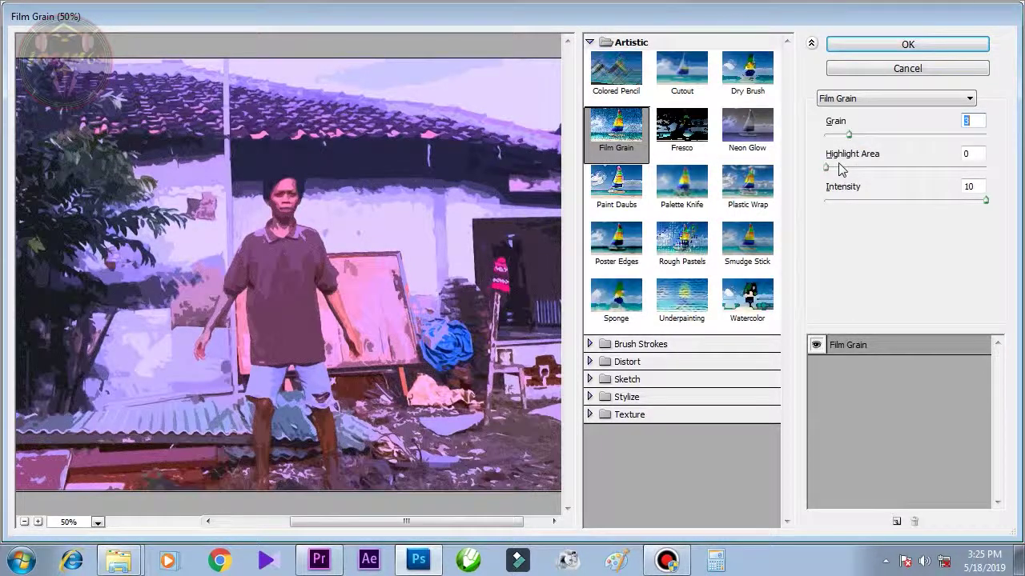
pyautogui.moveTo(828, 171)
pyautogui.mouseDown()
pyautogui.moveTo(864, 169)
pyautogui.moveTo(824, 165)
pyautogui.moveTo(865, 171)
pyautogui.moveTo(829, 178)
pyautogui.mouseUp()
pyautogui.moveTo(983, 200); pyautogui.dragTo(930, 210)
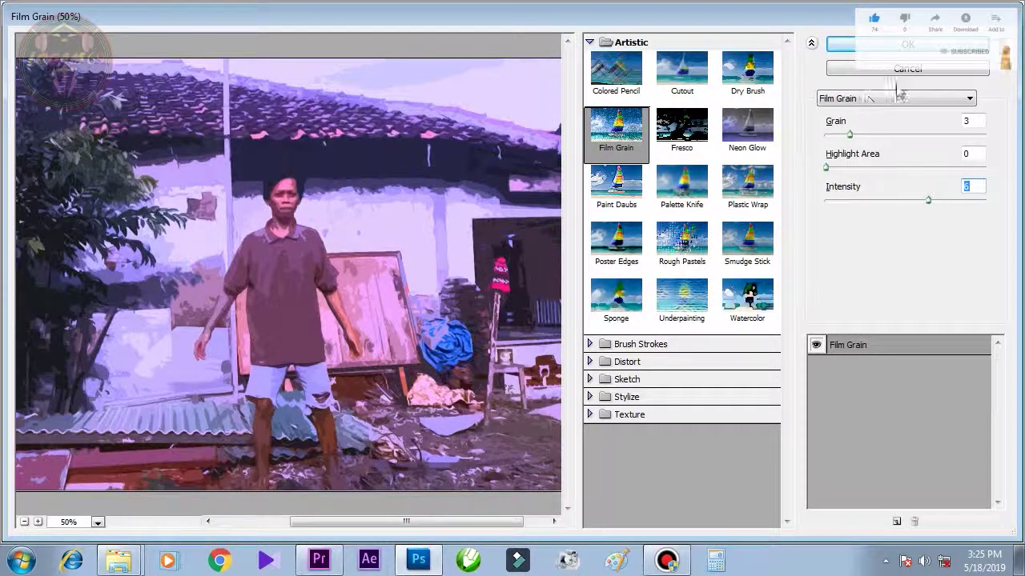
pyautogui.click(908, 45)
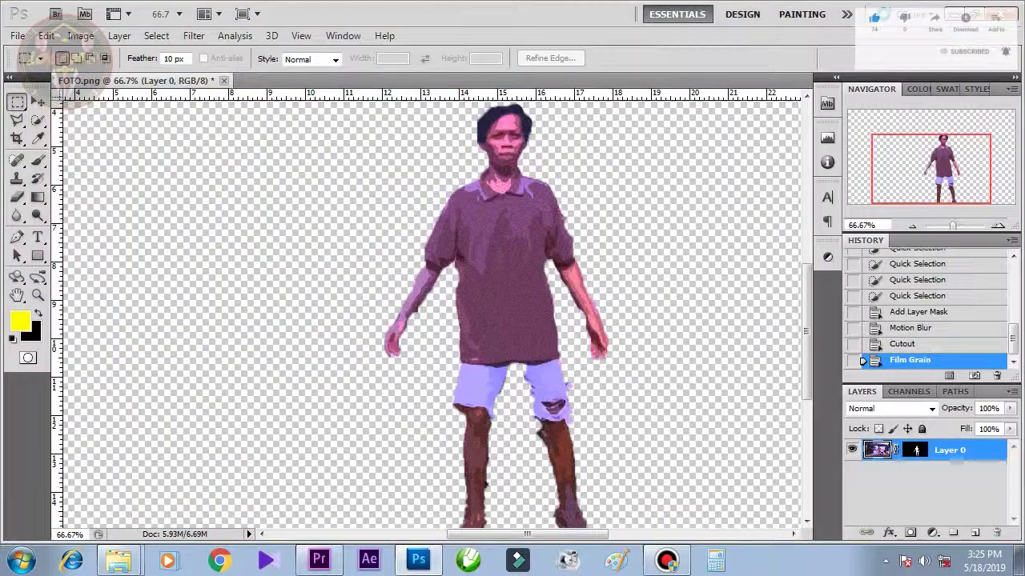
# Apply the Poster Edges filter to Layer 0 with edge thickness 1, edge intensity 0 and posterization 4
pyautogui.click(193, 36)
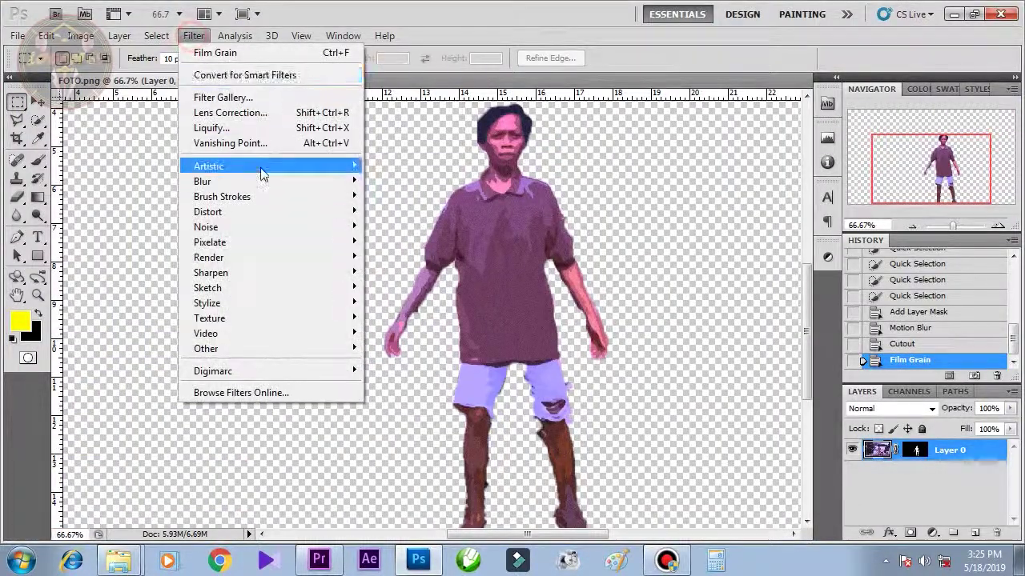
pyautogui.moveTo(264, 169)
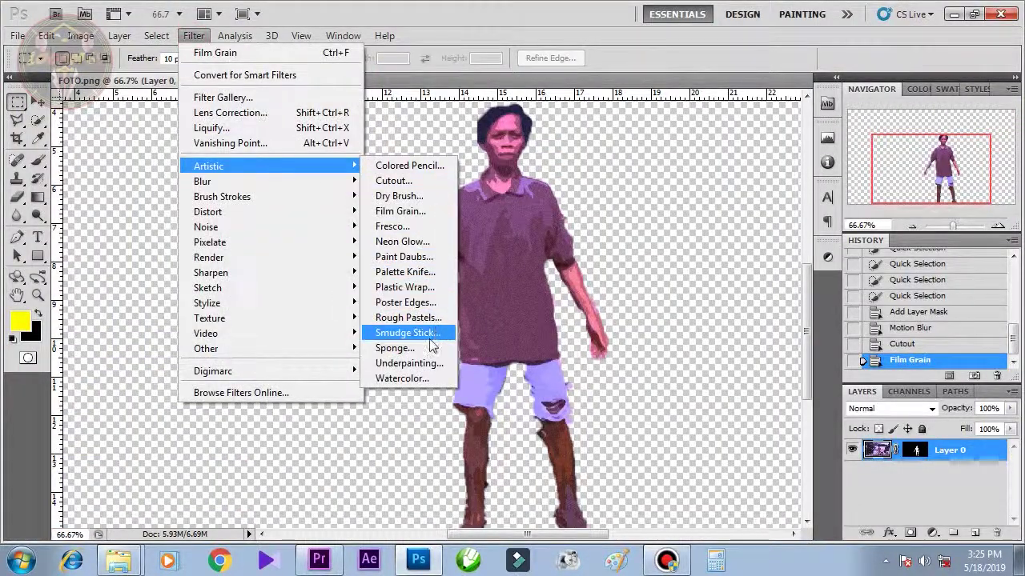
pyautogui.click(424, 303)
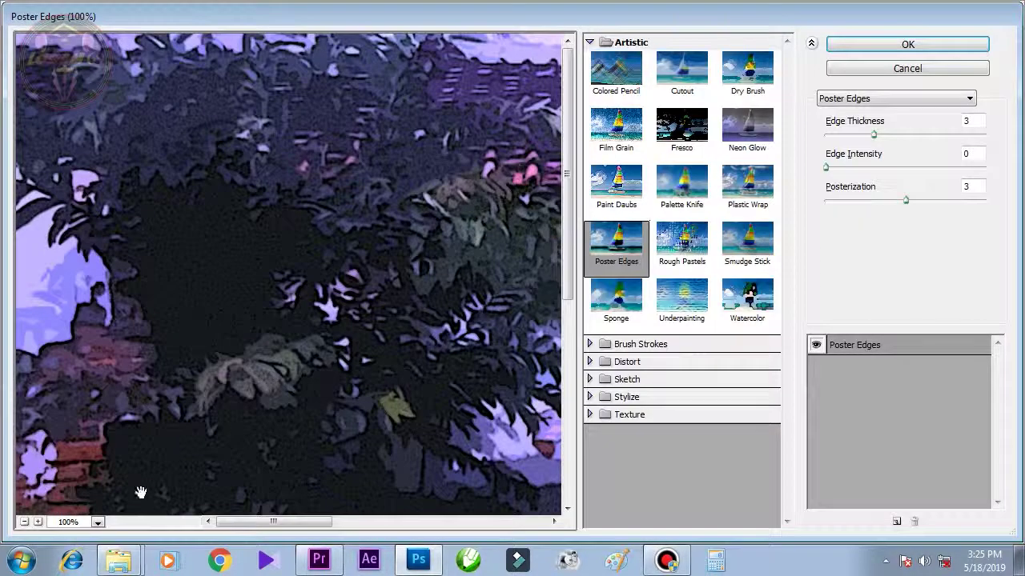
pyautogui.click(97, 523)
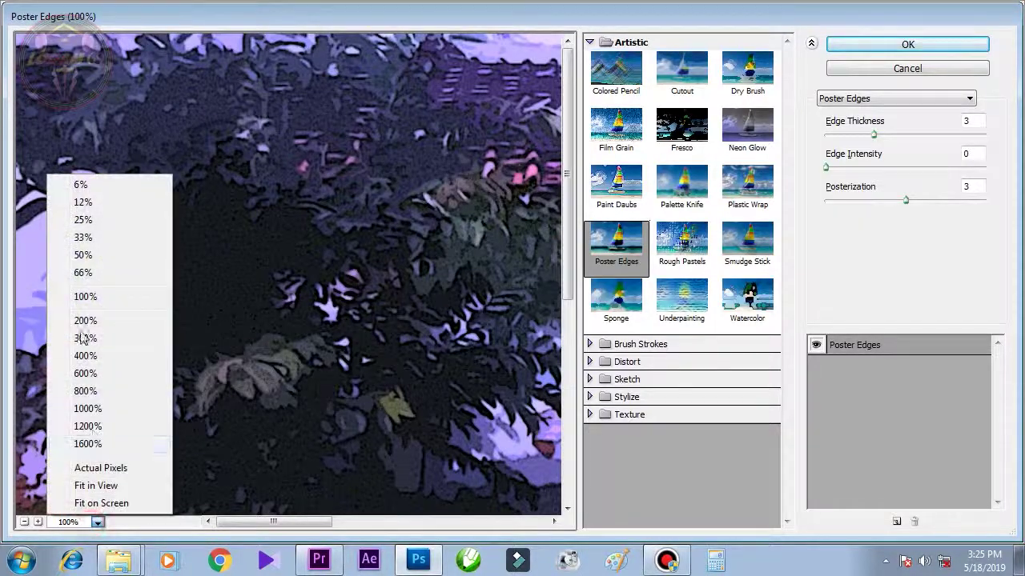
pyautogui.click(104, 256)
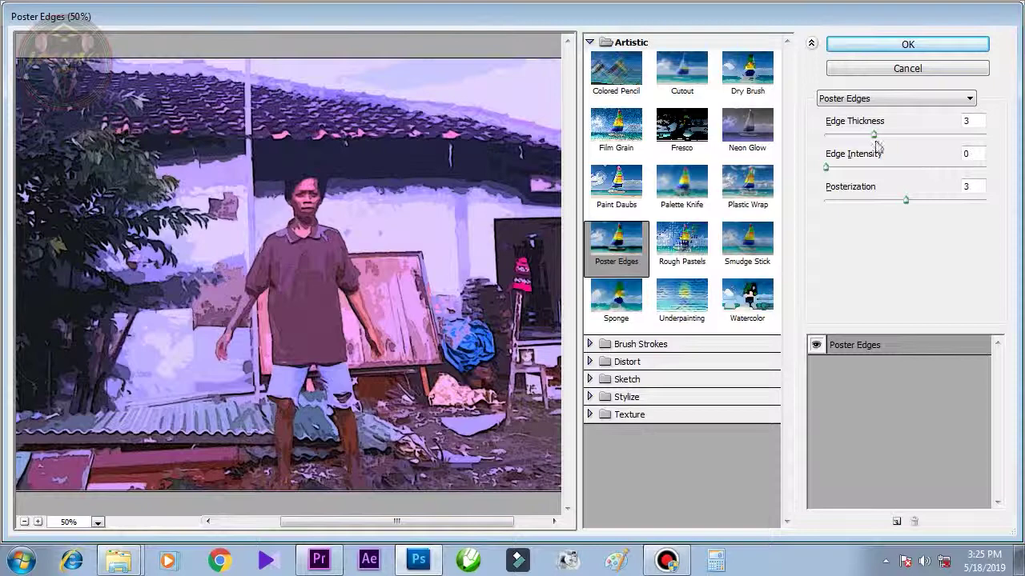
pyautogui.moveTo(878, 142); pyautogui.dragTo(810, 176)
pyautogui.moveTo(907, 202)
pyautogui.mouseDown()
pyautogui.moveTo(881, 201)
pyautogui.moveTo(925, 203)
pyautogui.mouseUp()
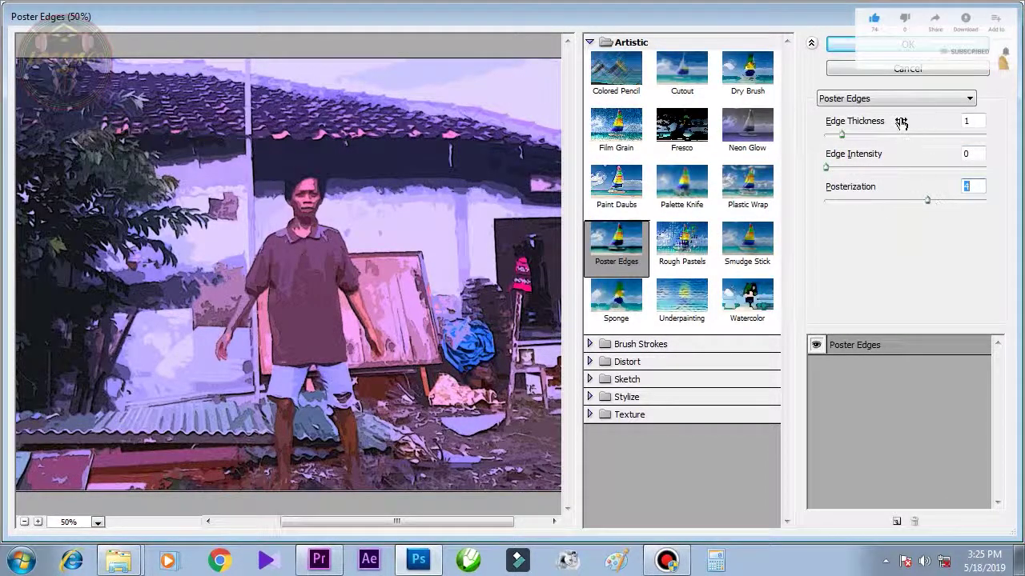
pyautogui.click(884, 44)
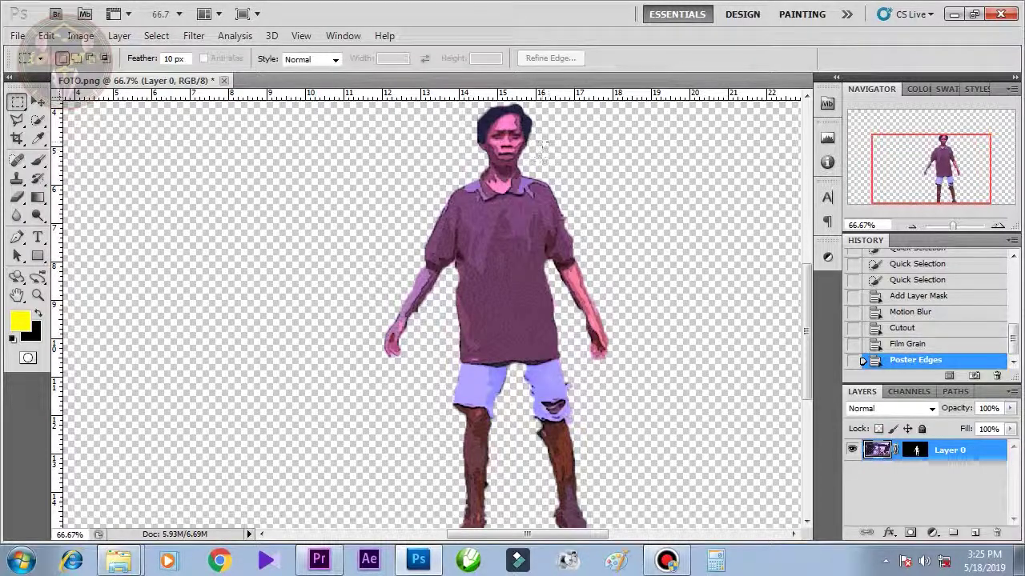
# Save the masked image as FOTO in Photoshop PSD format in the editing video folder, with Maximize Compatibility enabled
pyautogui.click(16, 35)
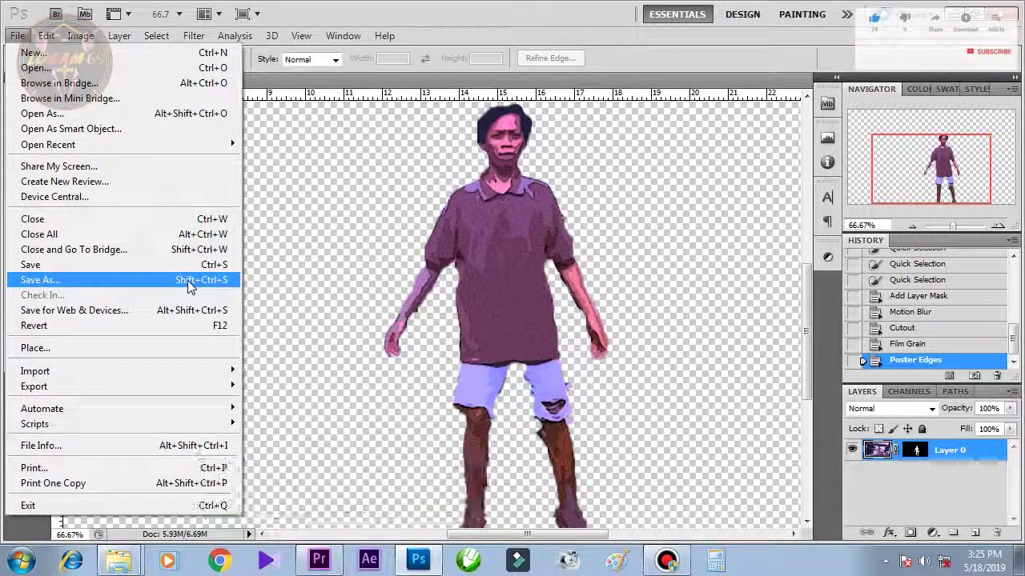
pyautogui.click(40, 280)
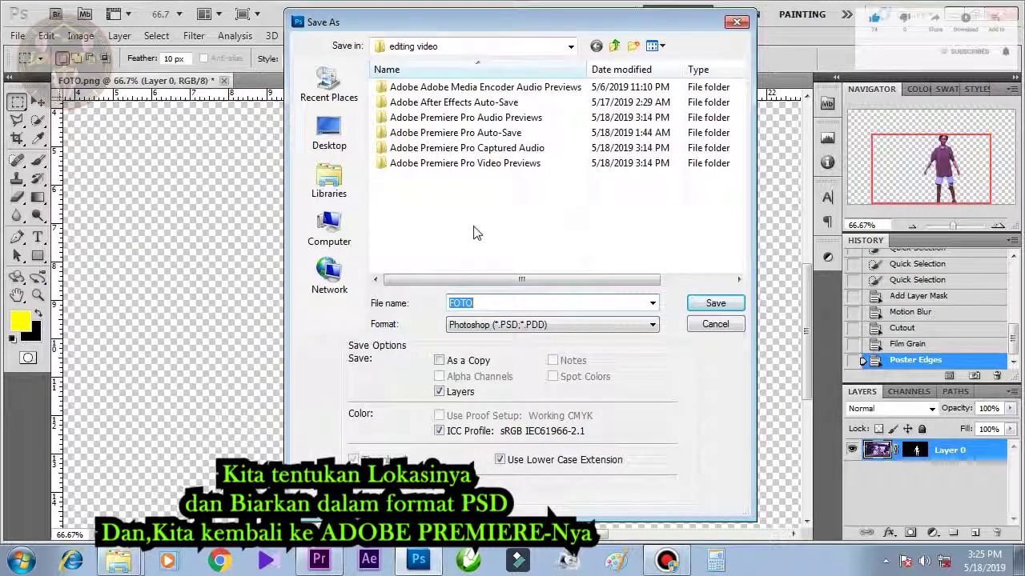
pyautogui.click(700, 304)
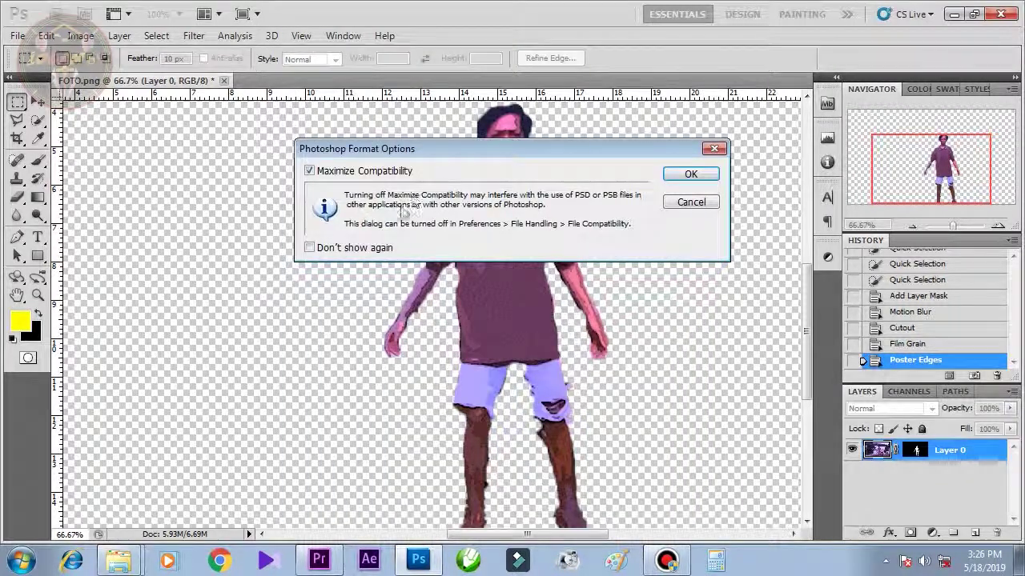
pyautogui.click(688, 173)
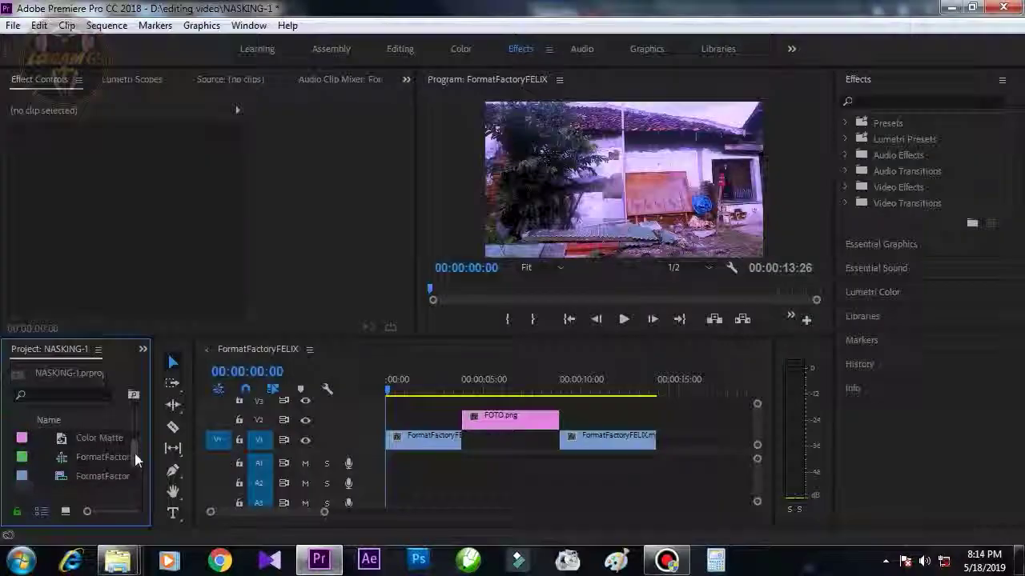
# Import the FOTO Photoshop file from the editing video folder on drive D into the project, merging all layers
pyautogui.scroll(-3, 135, 453)
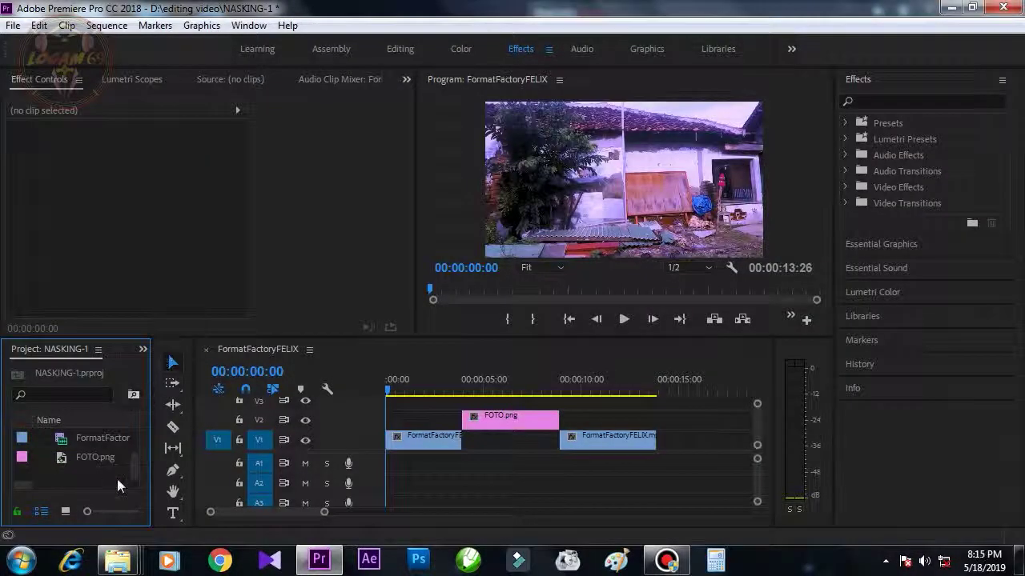
pyautogui.rightClick(88, 481)
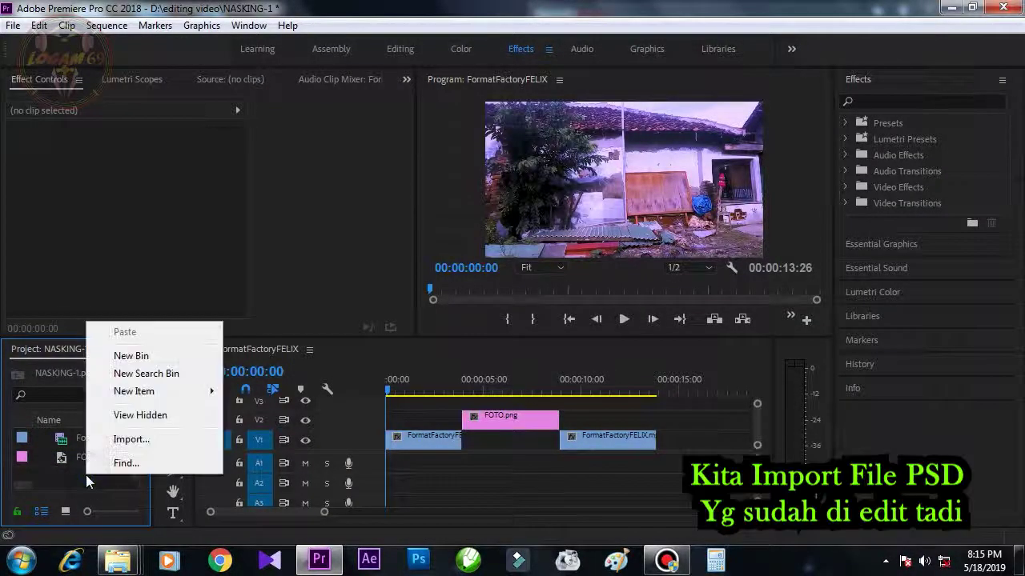
pyautogui.click(132, 439)
pyautogui.click(70, 320)
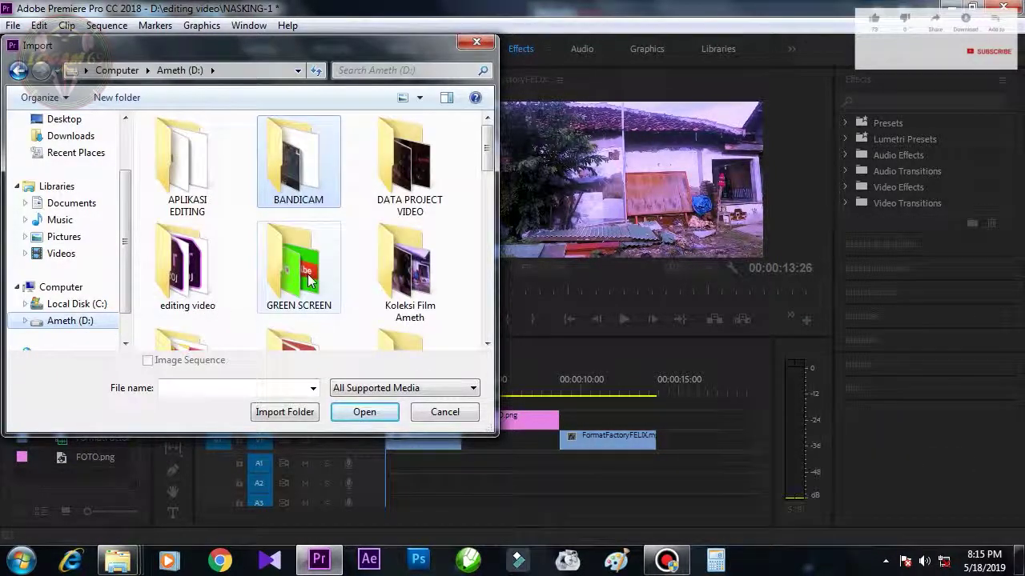
pyautogui.doubleClick(189, 261)
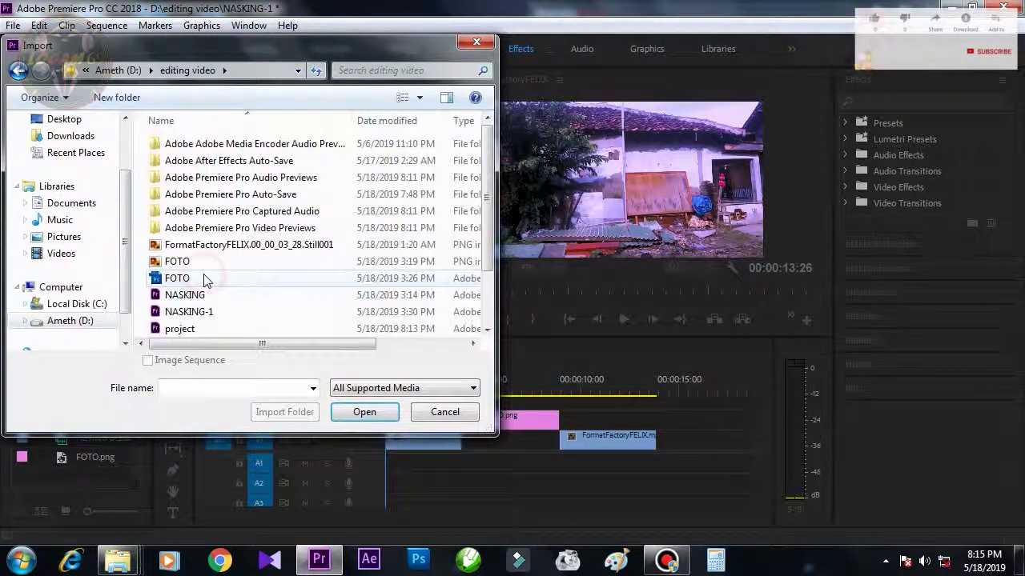
pyautogui.click(196, 278)
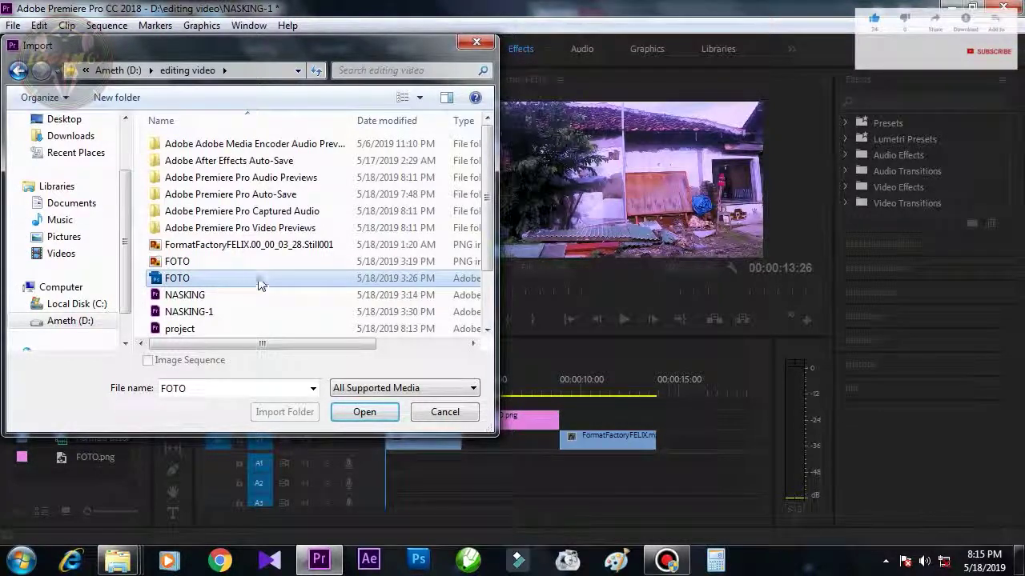
pyautogui.click(352, 412)
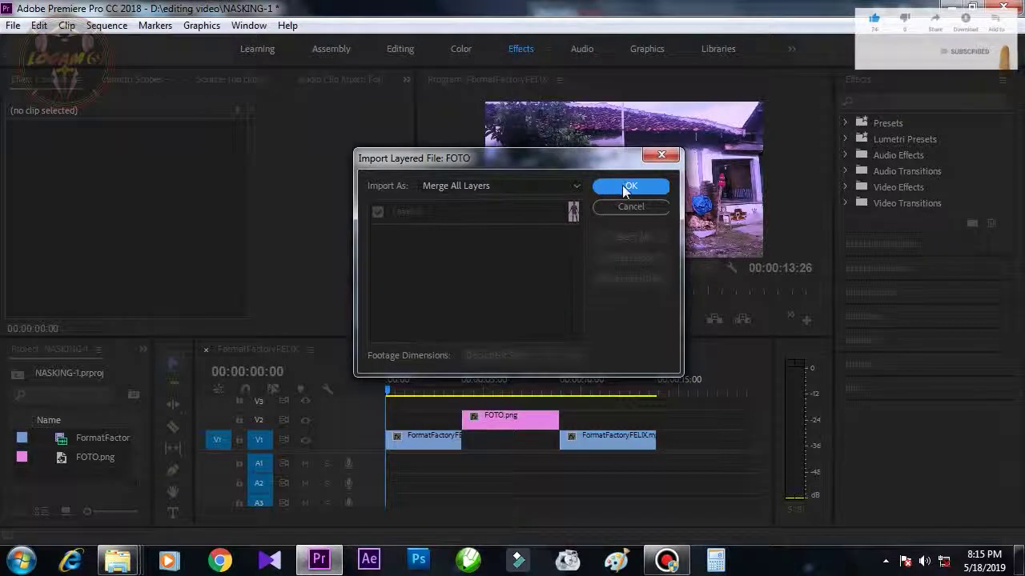
pyautogui.click(631, 186)
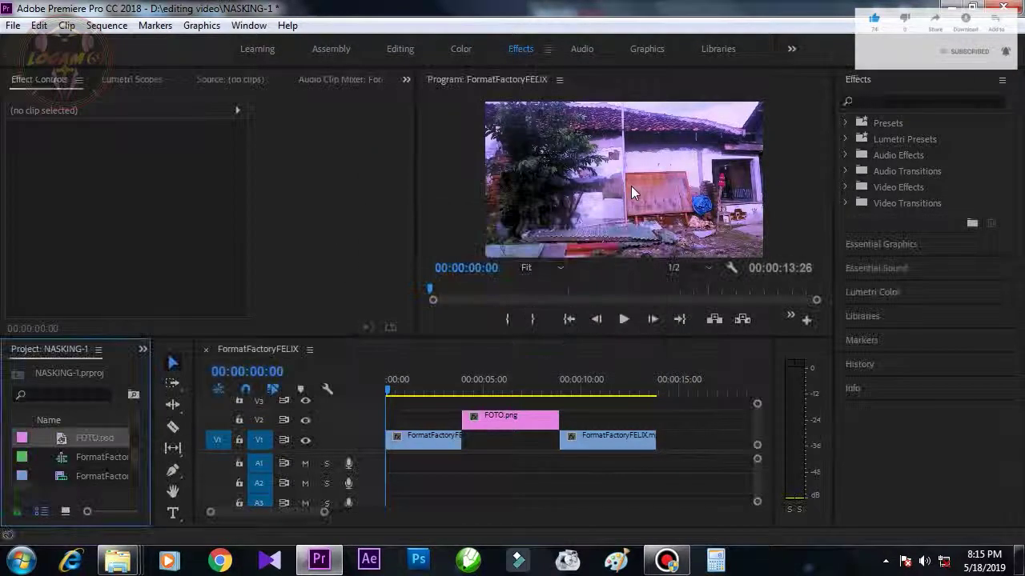
# Replace the FOTO.png clip on V2 with FOTO.psd, filling the gap between the two video segments
pyautogui.click(543, 421)
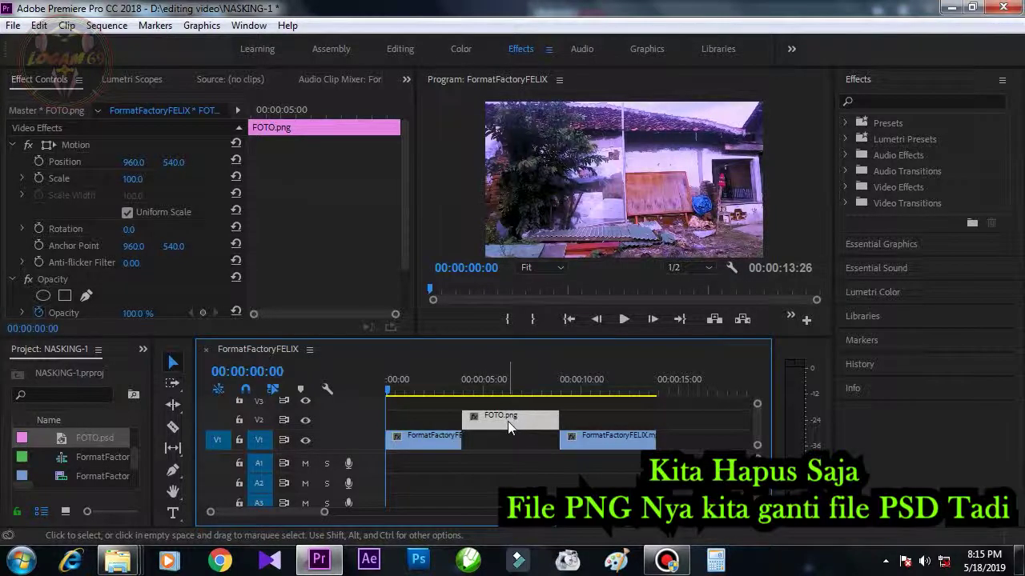
pyautogui.press('Delete')
pyautogui.click(95, 440)
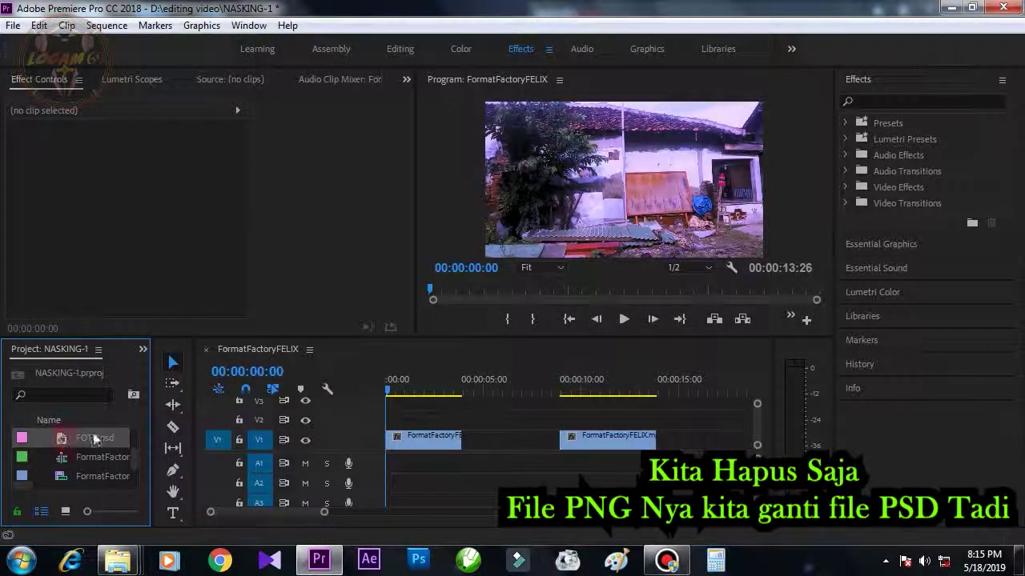
pyautogui.moveTo(63, 435); pyautogui.dragTo(519, 421)
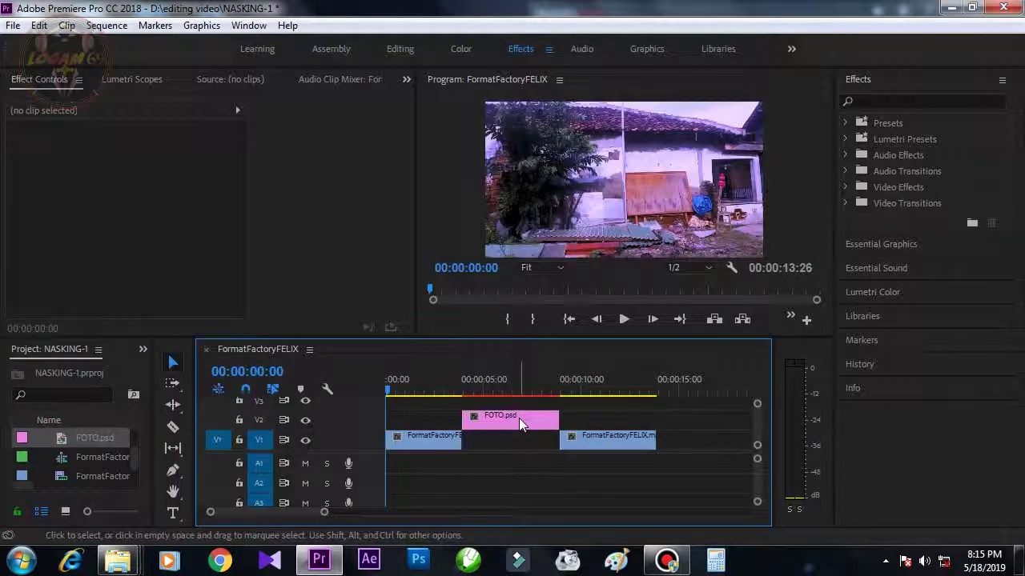
pyautogui.click(519, 424)
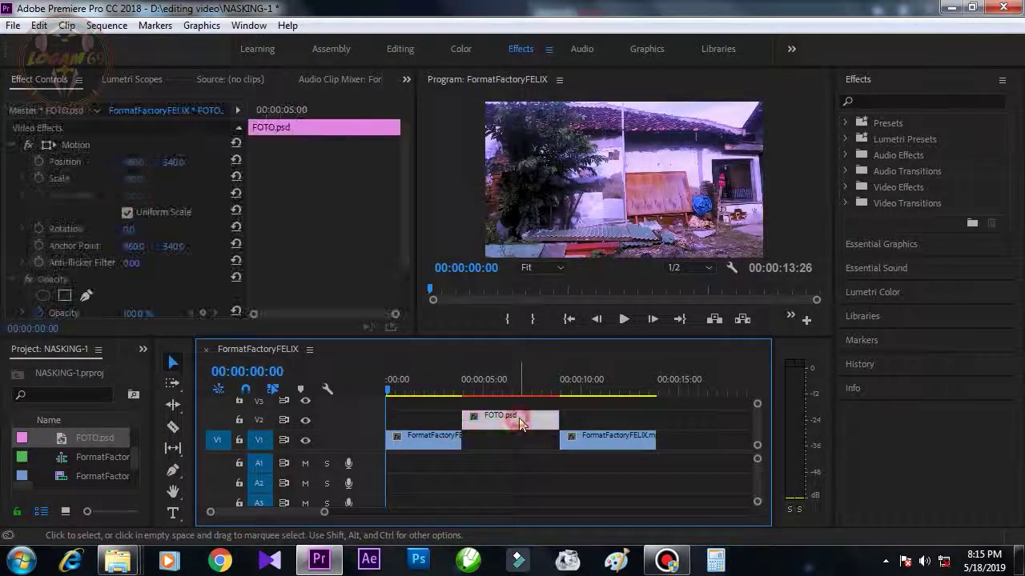
# Play back the sequence around the FOTO.psd clip to check the change from the video to the cutout
pyautogui.click(450, 393)
pyautogui.press('space')
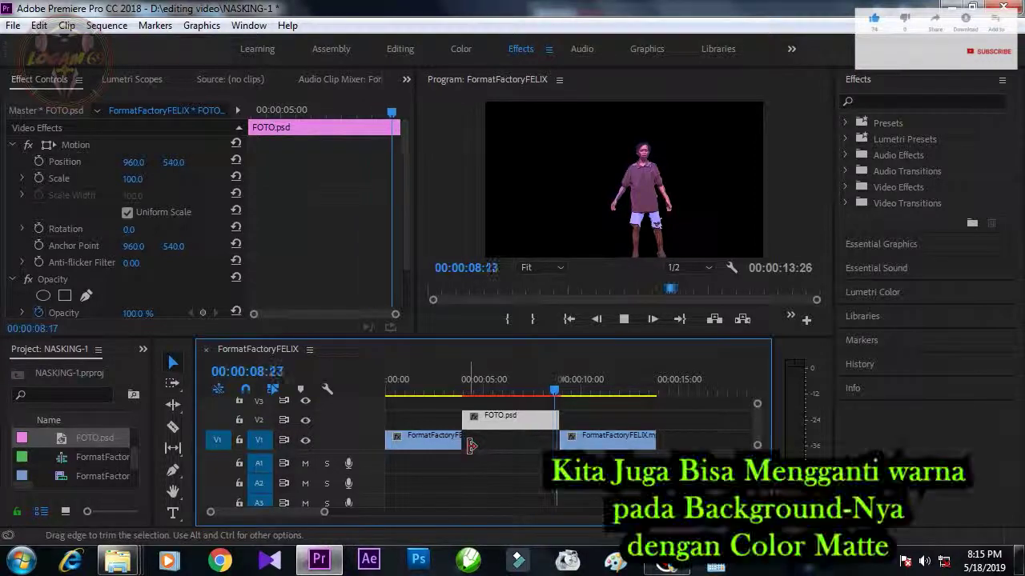
pyautogui.click(584, 392)
pyautogui.moveTo(585, 393); pyautogui.dragTo(454, 406)
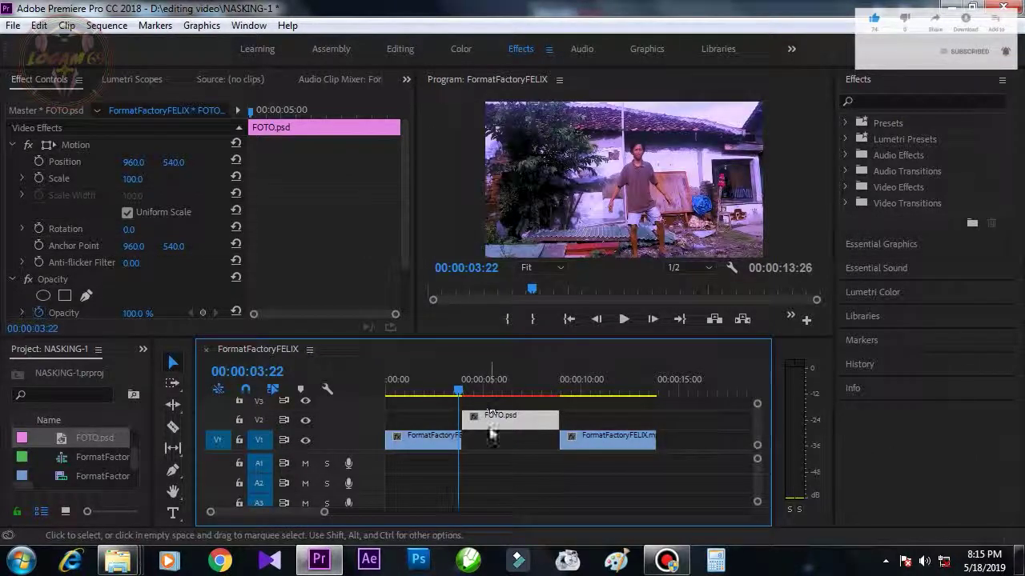
pyautogui.press('space')
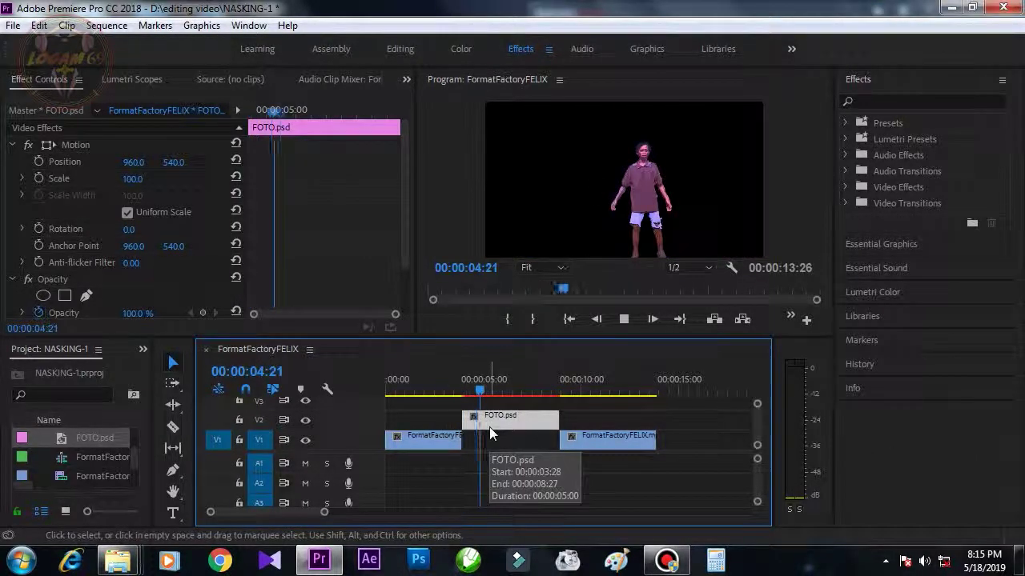
pyautogui.click(453, 392)
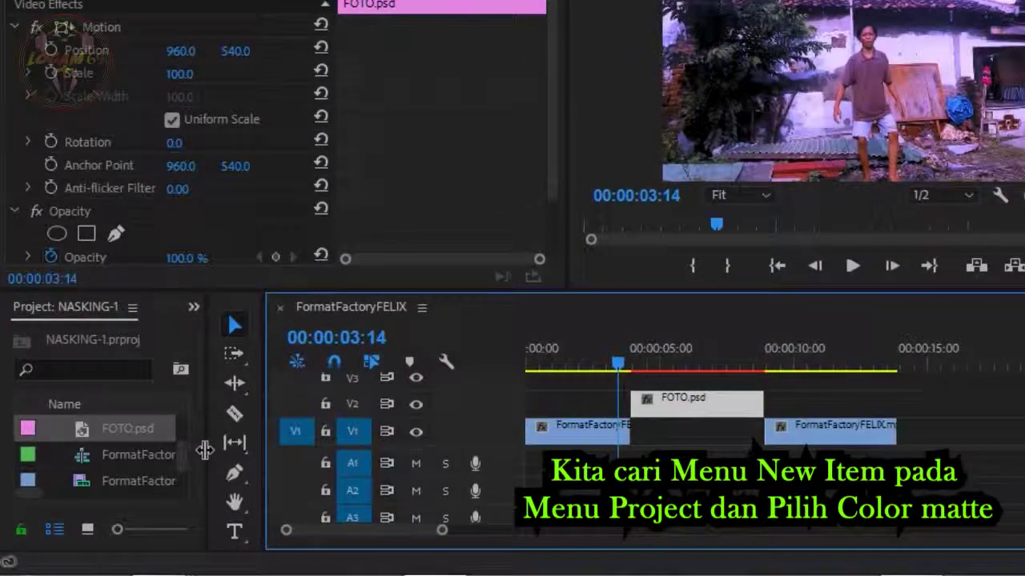
# Create a 1920 × 1080, 30 fps color matte in orange FF7E00 and name it WARNA
pyautogui.moveTo(234, 446); pyautogui.dragTo(381, 445)
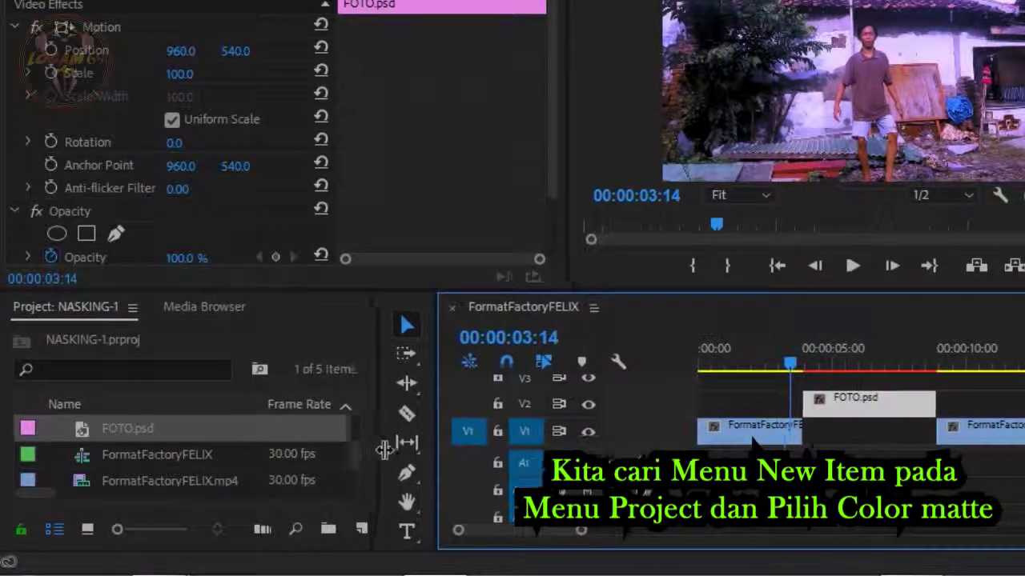
pyautogui.click(362, 531)
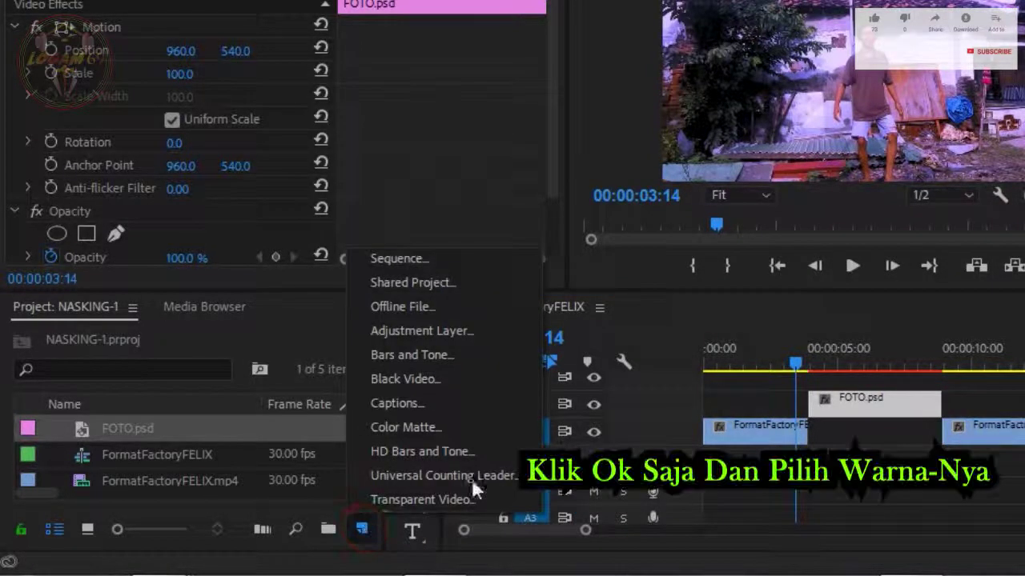
pyautogui.click(448, 427)
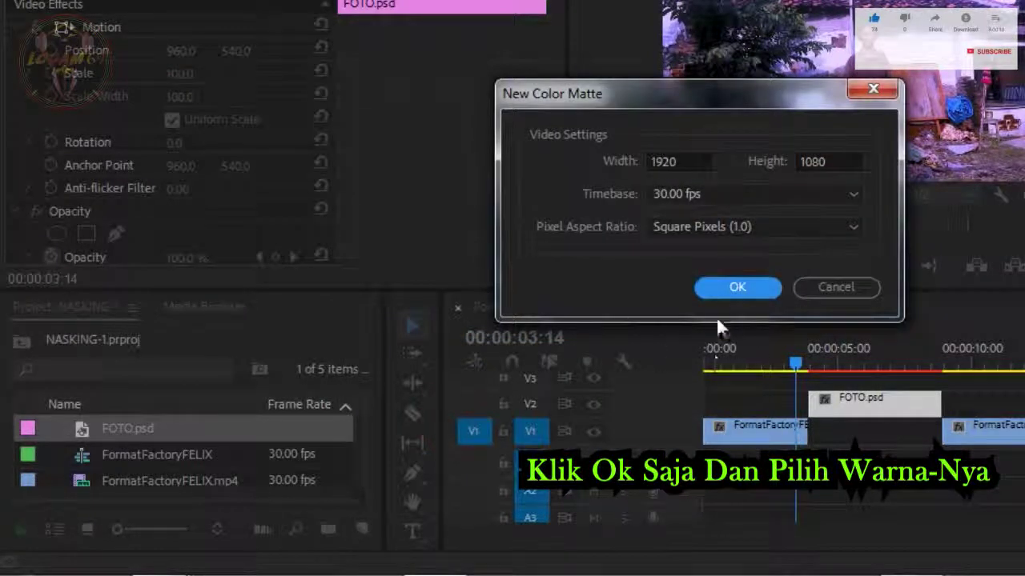
pyautogui.click(727, 288)
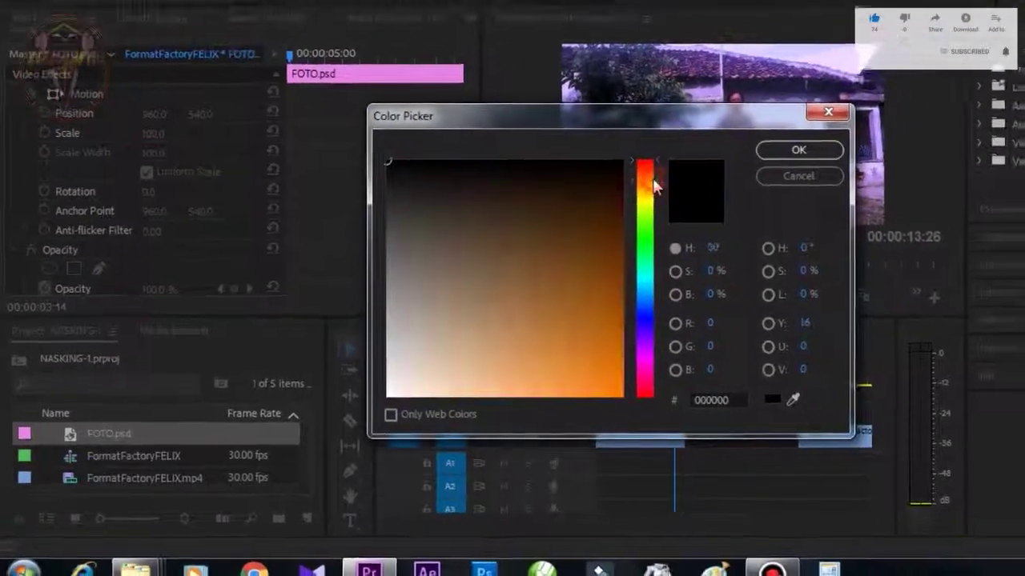
pyautogui.moveTo(607, 287); pyautogui.dragTo(622, 396)
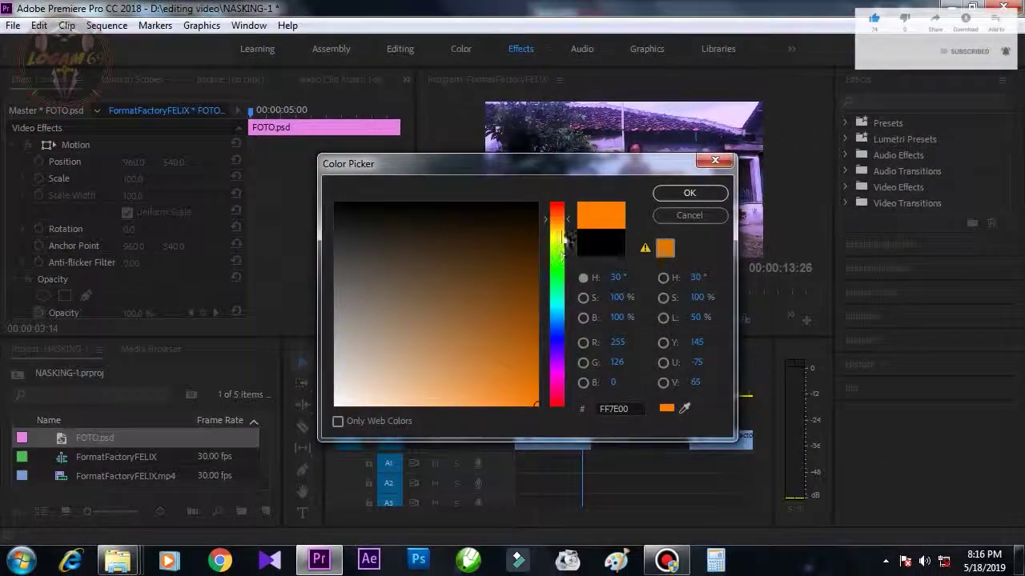
pyautogui.click(689, 193)
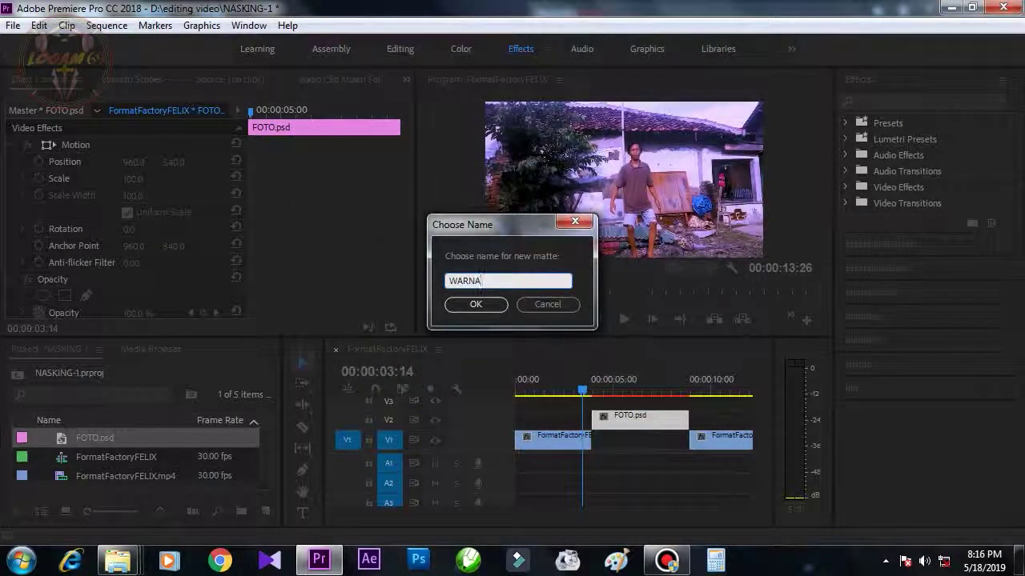
pyautogui.click(491, 306)
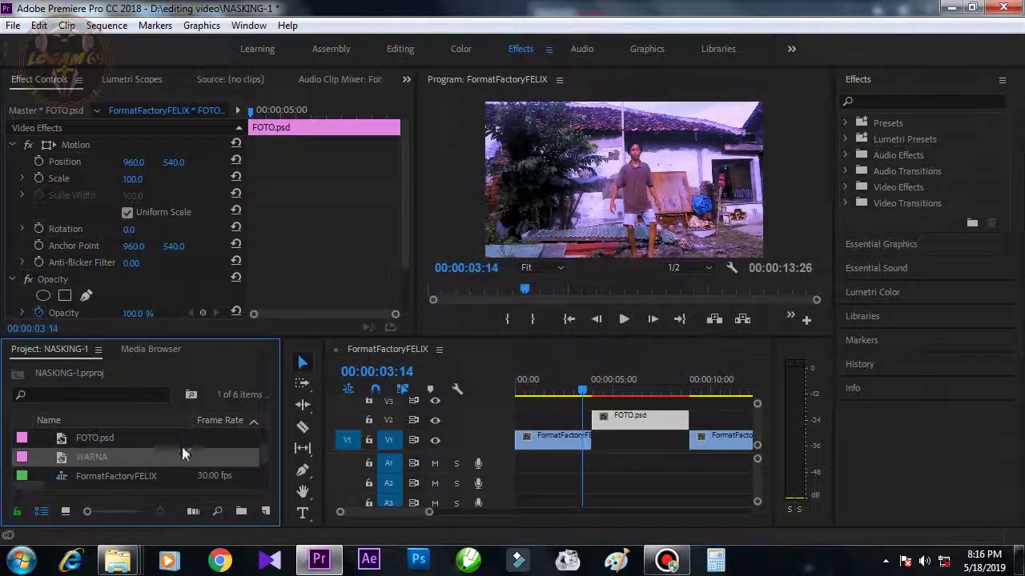
# Place the WARNA matte on V1 directly beneath FOTO.psd, and narrow the project area to widen the timeline
pyautogui.click(56, 461)
pyautogui.click(130, 455)
pyautogui.moveTo(72, 464); pyautogui.dragTo(605, 452)
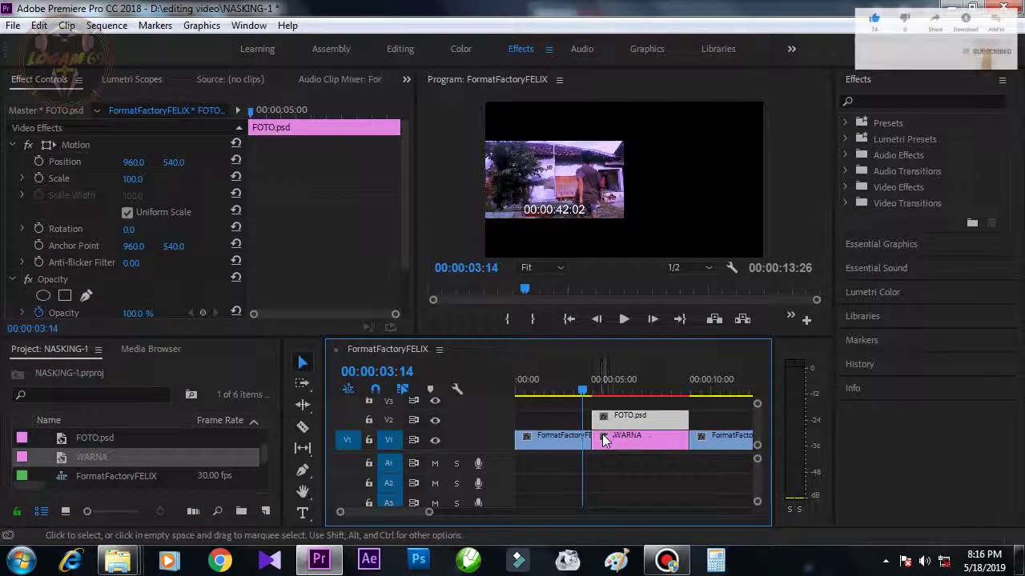
pyautogui.moveTo(282, 443); pyautogui.dragTo(193, 442)
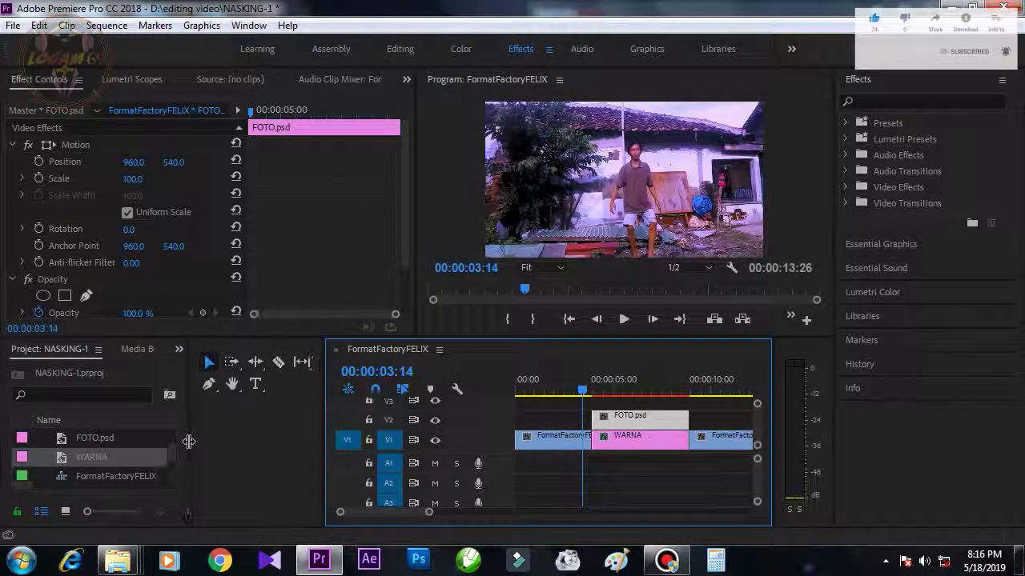
pyautogui.moveTo(324, 443); pyautogui.dragTo(233, 445)
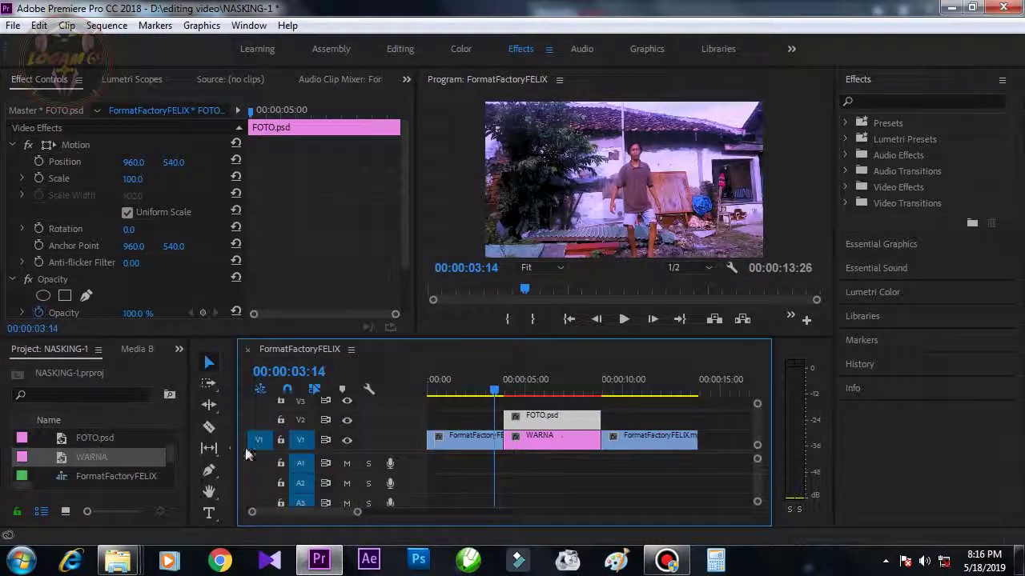
# Play the sequence through the cutout with its orange background, then return the playhead to 00:00:03:20
pyautogui.press('space')
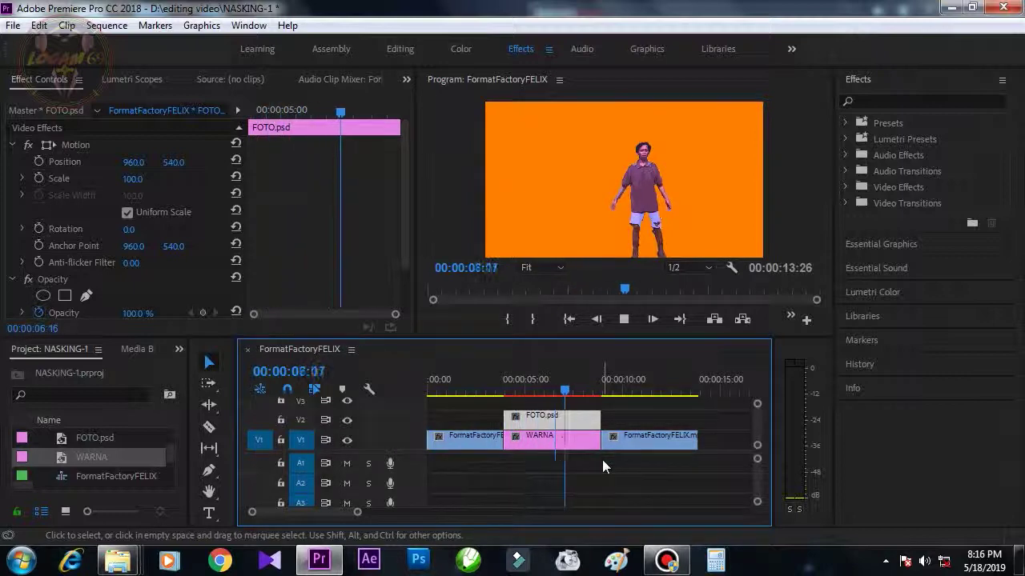
pyautogui.press('space')
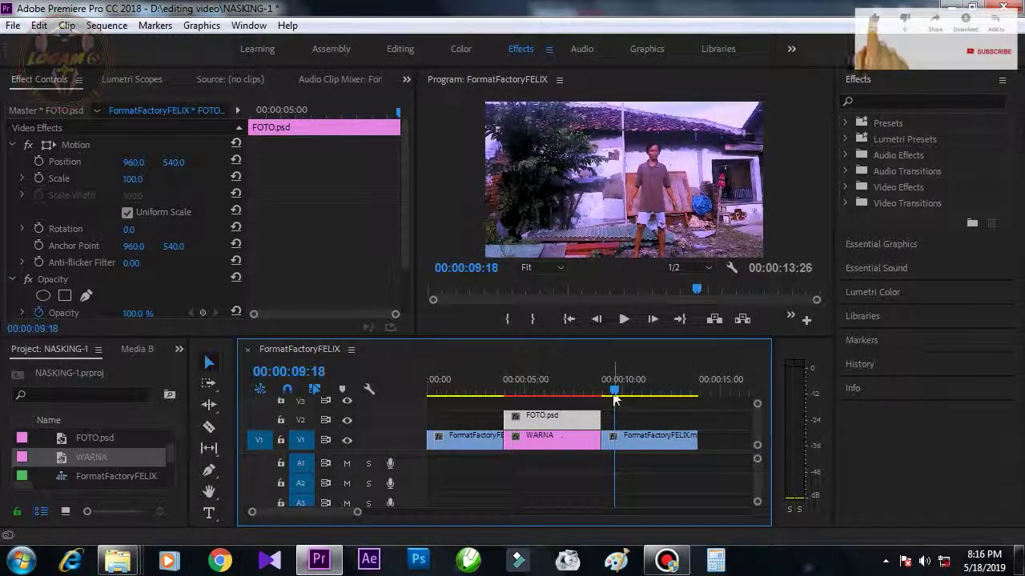
pyautogui.moveTo(614, 392); pyautogui.dragTo(499, 410)
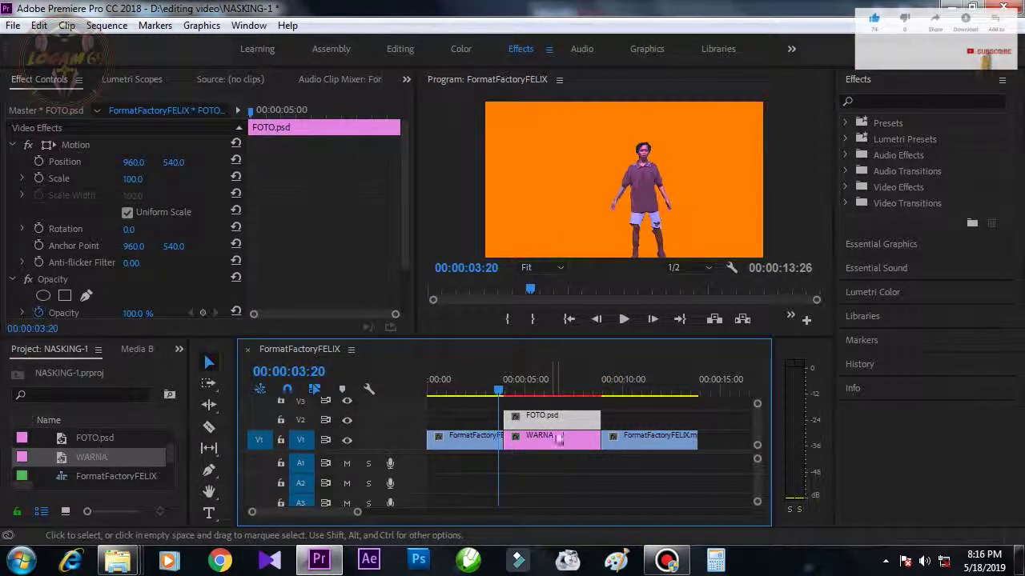
# Add the title text KOLET over the lower part of the frame at 00:00:03:20 and enlarge it
pyautogui.click(211, 512)
pyautogui.click(565, 224)
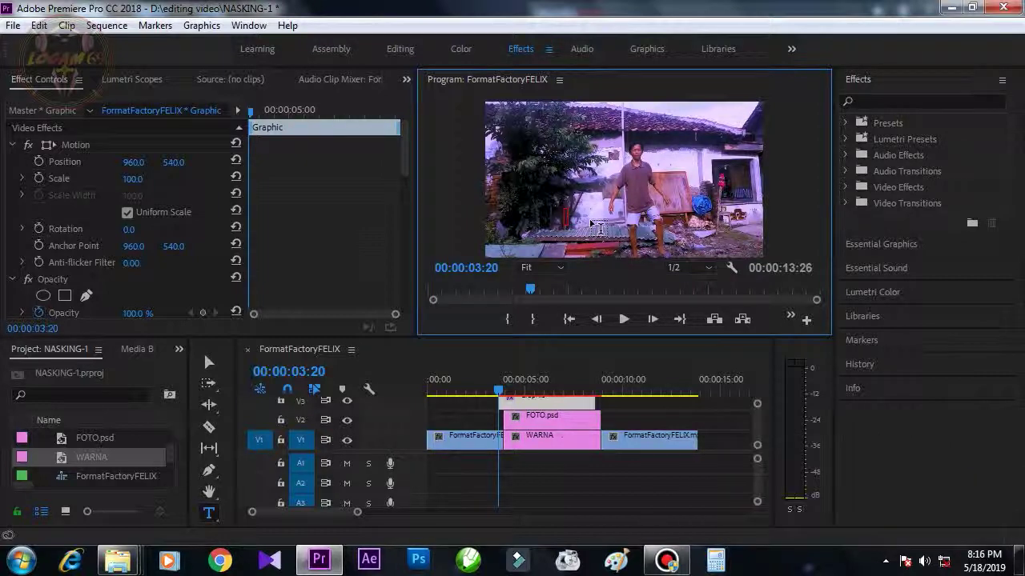
pyautogui.write('KOLET')
pyautogui.click(209, 361)
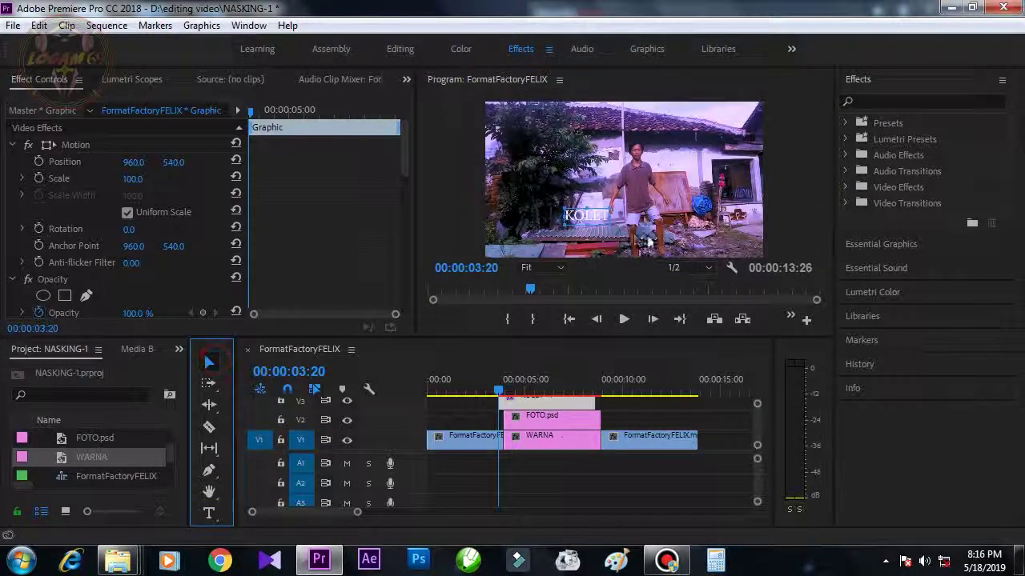
pyautogui.click(608, 224)
pyautogui.moveTo(608, 224); pyautogui.dragTo(661, 240)
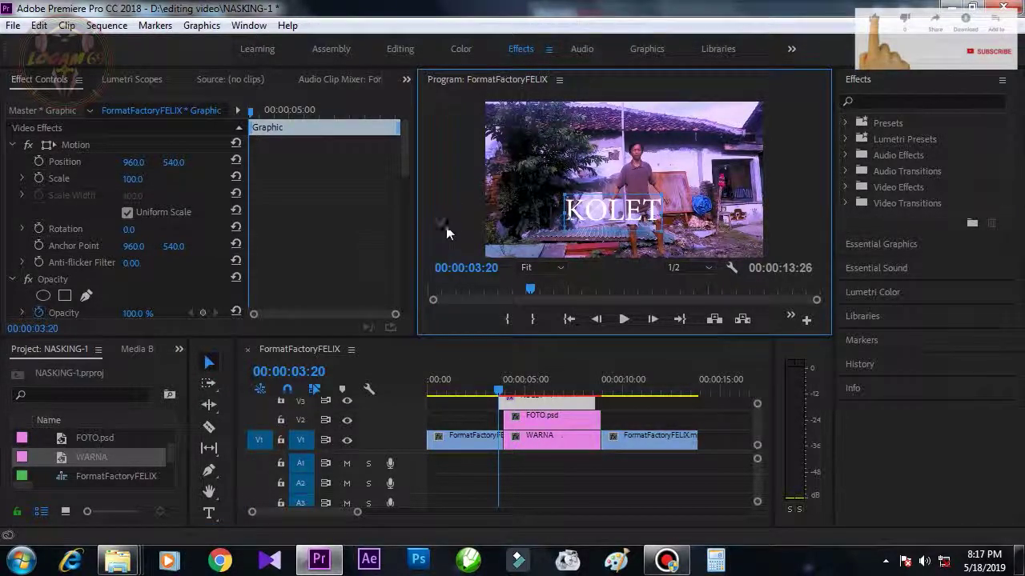
# Change the font of the KOLET title to Gretoon
pyautogui.moveTo(408, 177); pyautogui.dragTo(406, 229)
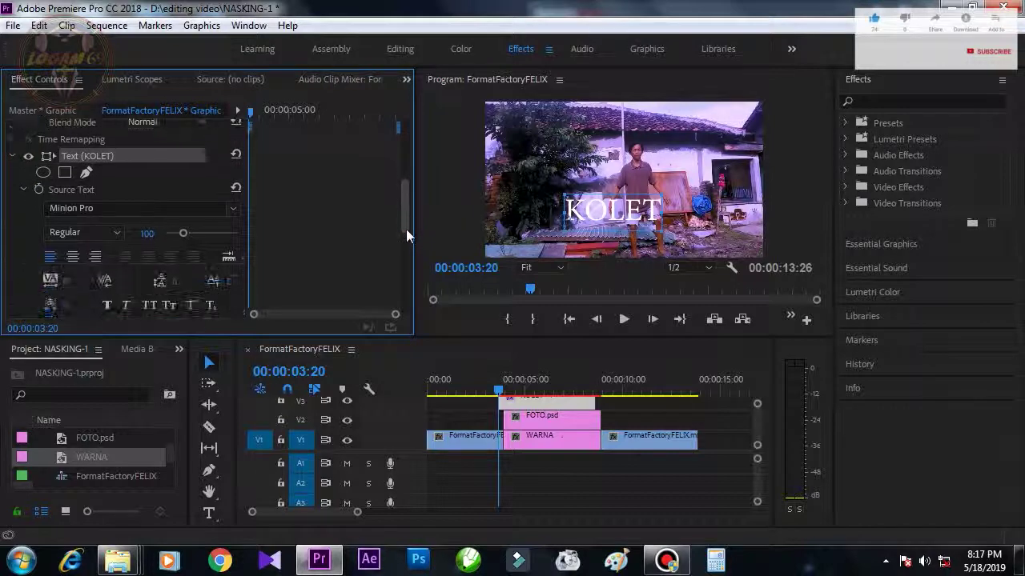
pyautogui.click(235, 209)
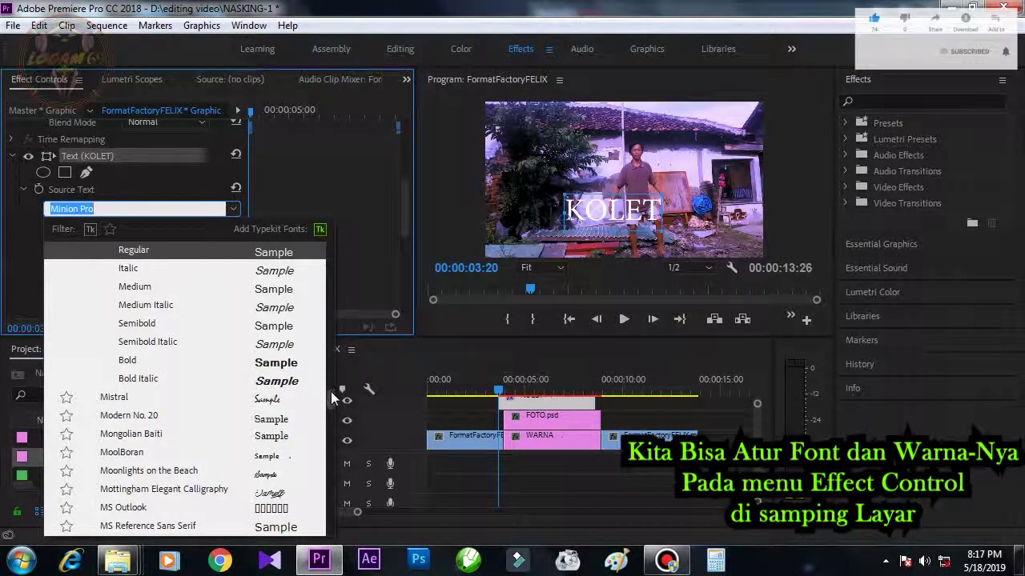
pyautogui.moveTo(332, 397); pyautogui.dragTo(334, 342)
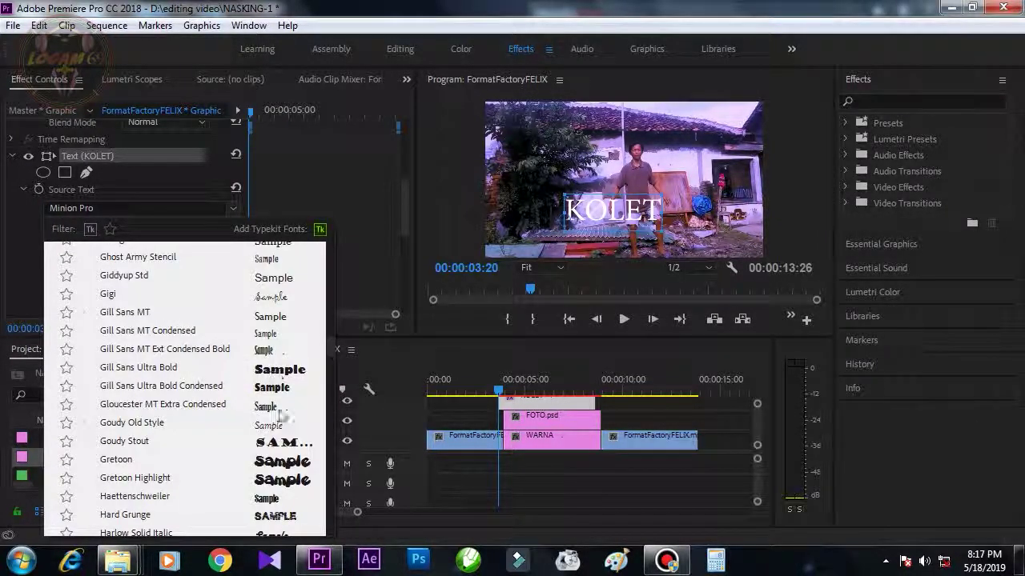
pyautogui.click(291, 464)
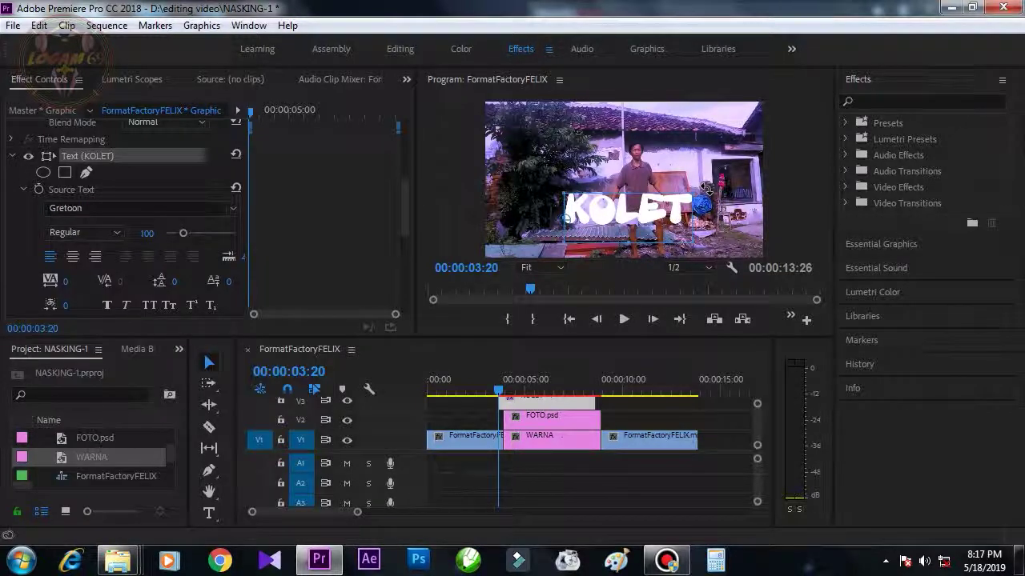
# Rotate the KOLET title counterclockwise so it slants upward, and position it diagonally across the person's lower body
pyautogui.click(704, 188)
pyautogui.moveTo(704, 188); pyautogui.dragTo(666, 149)
pyautogui.moveTo(655, 196); pyautogui.dragTo(672, 206)
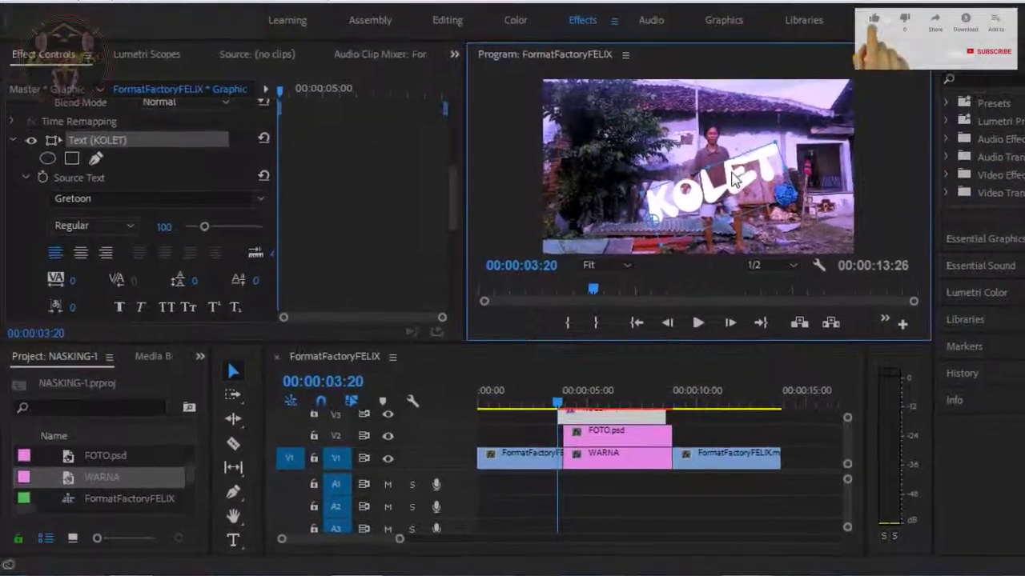
# Align the start of the KOLET clip on V3 with FOTO.psd and set the playhead to 00:00:03:28
pyautogui.click(610, 416)
pyautogui.moveTo(610, 416); pyautogui.dragTo(616, 417)
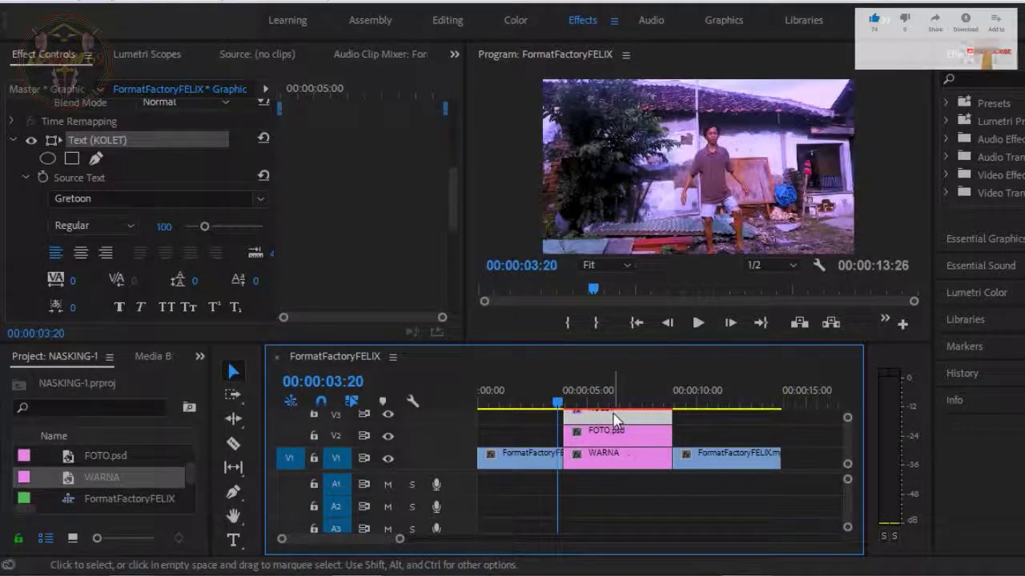
pyautogui.moveTo(558, 402); pyautogui.dragTo(567, 409)
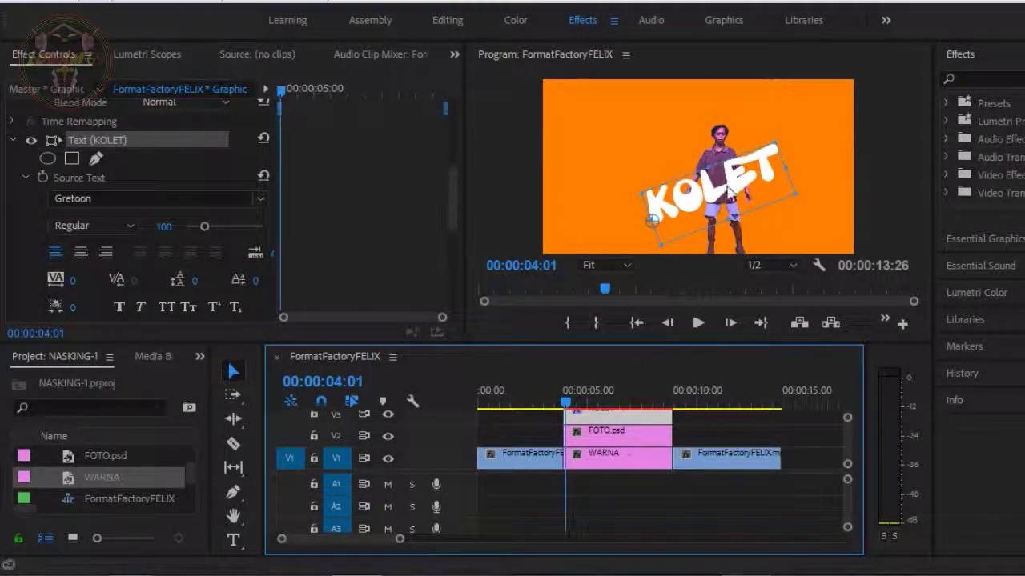
pyautogui.click(564, 405)
pyautogui.press('Left')
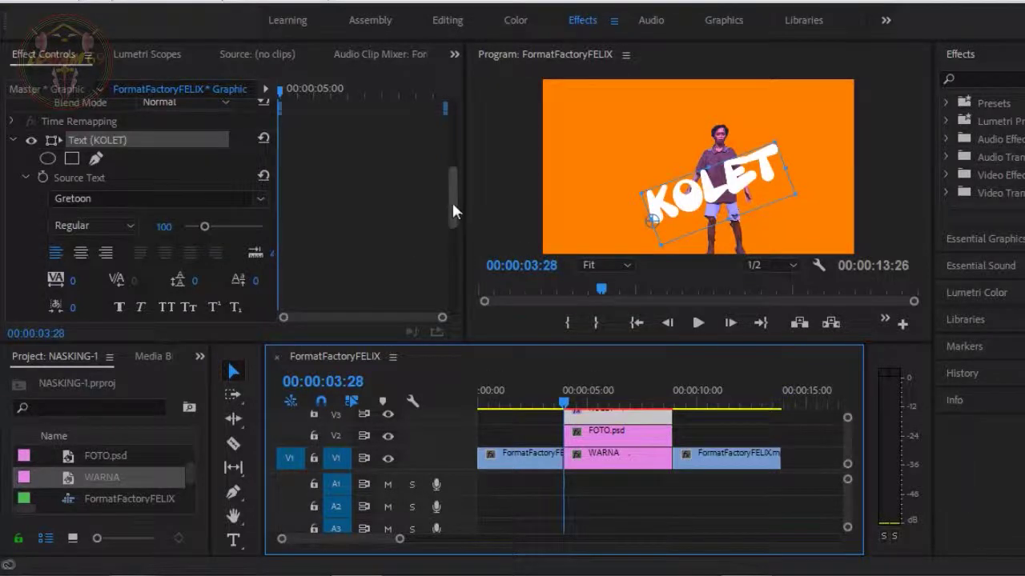
# Change the fill colour of the KOLET title to bright green
pyautogui.scroll(-3, 451, 215)
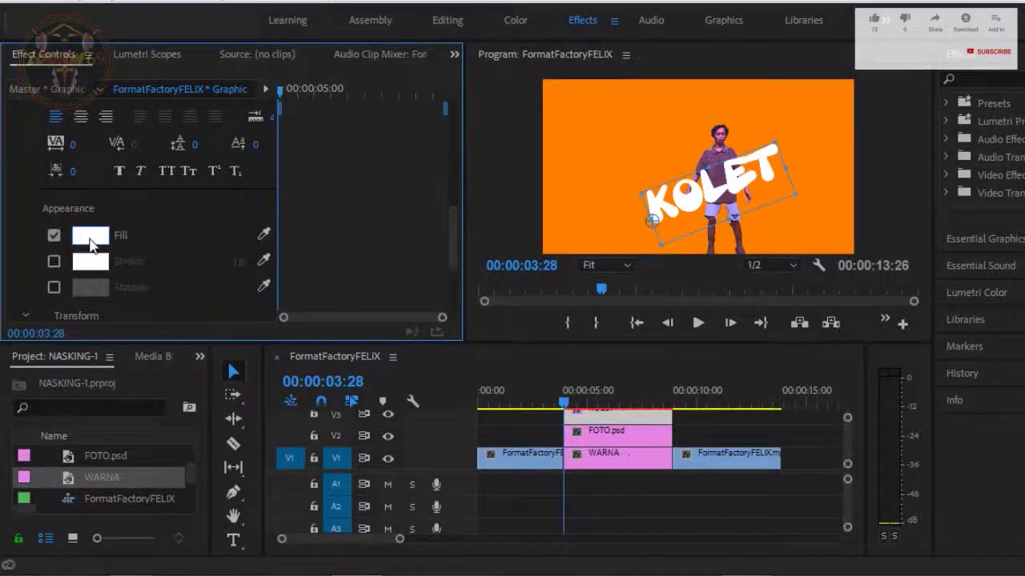
pyautogui.click(91, 235)
pyautogui.click(627, 290)
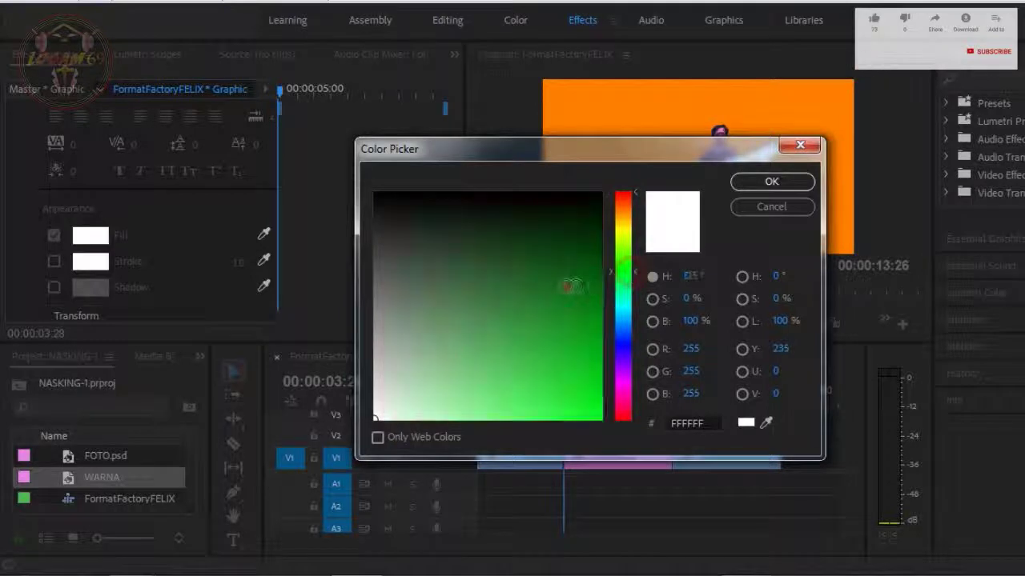
pyautogui.click(537, 195)
pyautogui.click(760, 179)
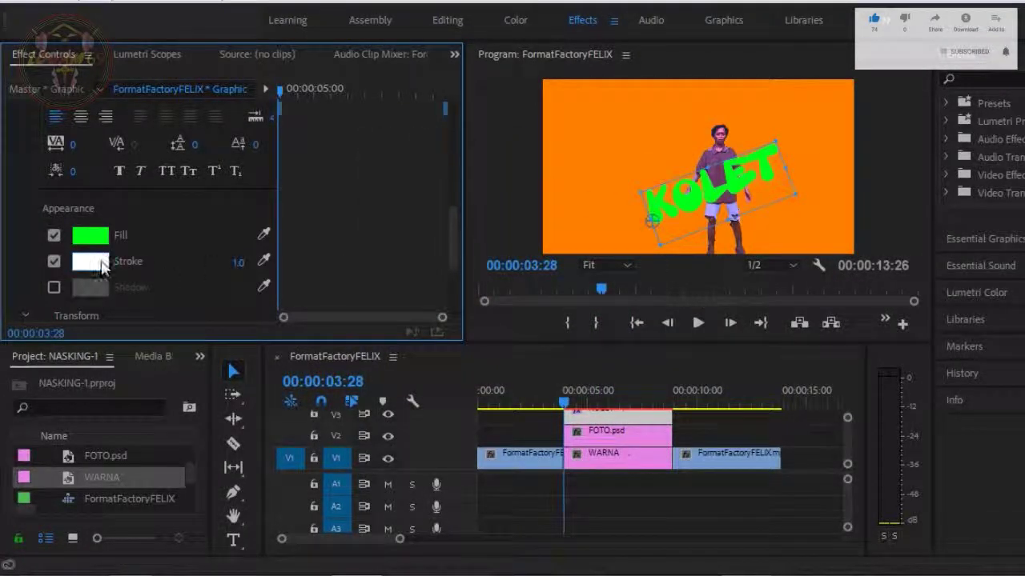
# Give the KOLET title a black stroke with a width of 22
pyautogui.click(90, 261)
pyautogui.click(578, 203)
pyautogui.click(600, 193)
pyautogui.click(751, 183)
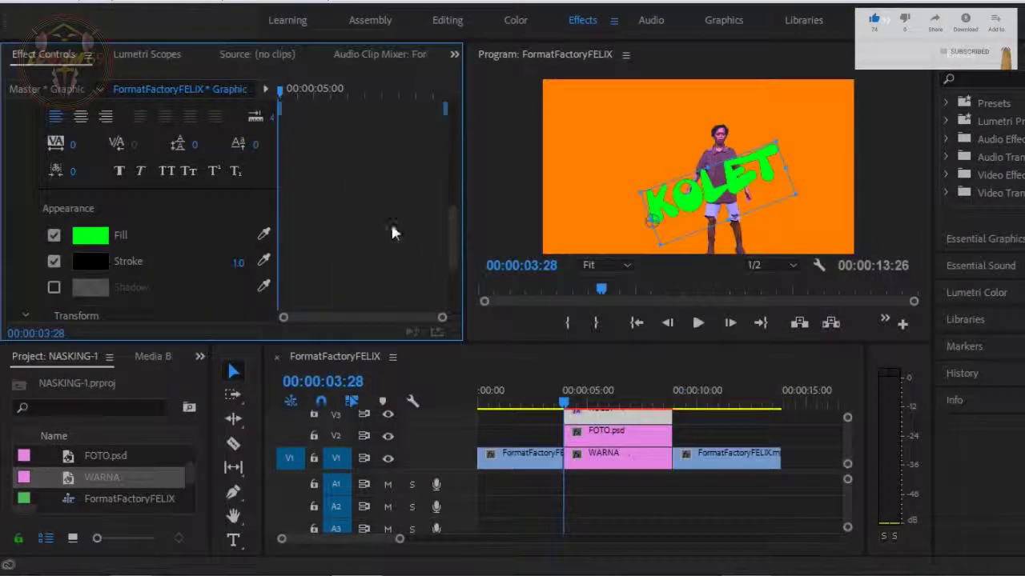
pyautogui.moveTo(237, 263); pyautogui.dragTo(255, 263)
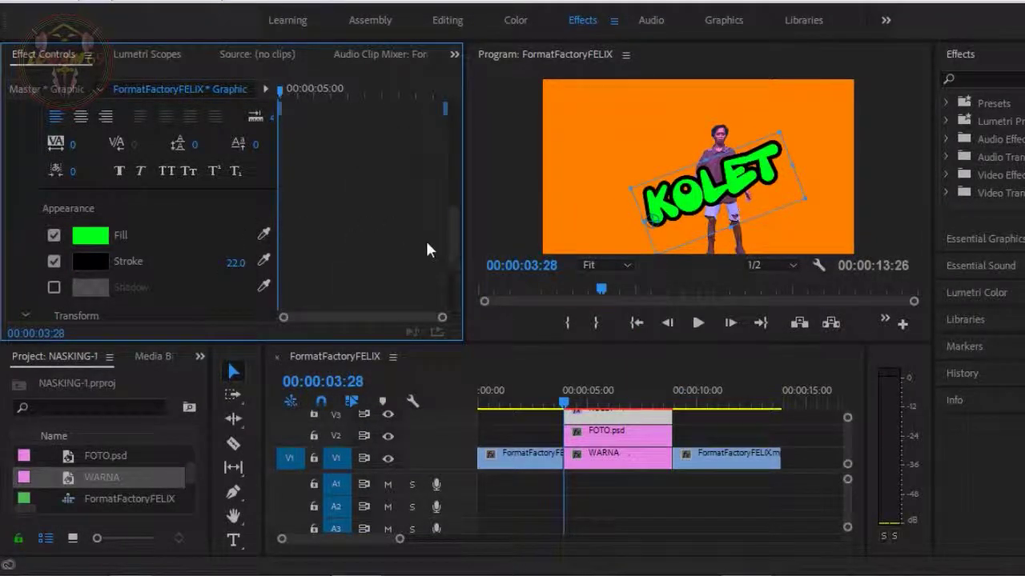
# Enable Position and Scale keyframing in the KOLET graphic's Motion at 00:00:03:28 and raise Scale to 9999
pyautogui.scroll(4, 448, 228)
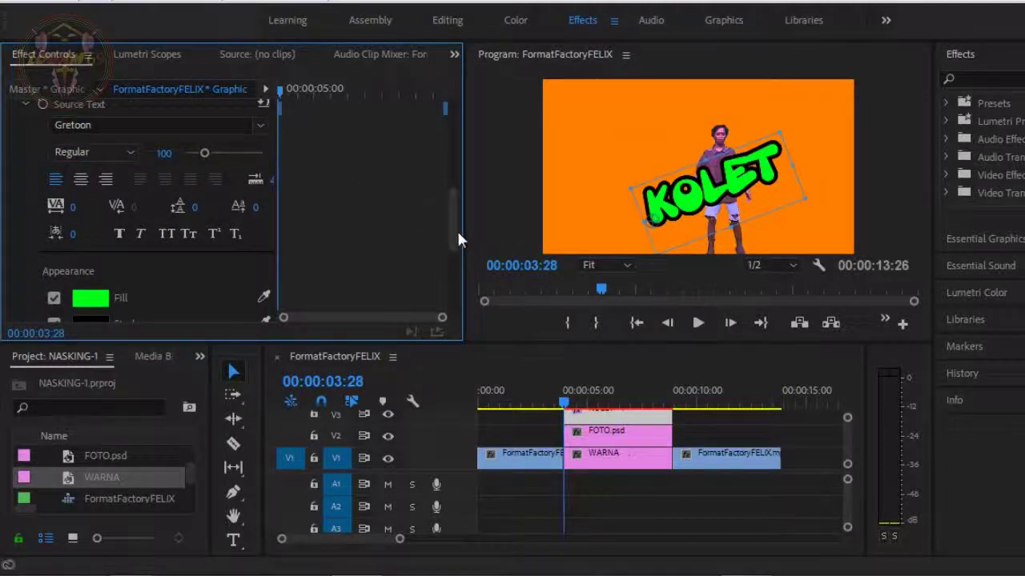
pyautogui.scroll(-5, 458, 238)
pyautogui.moveTo(451, 267); pyautogui.dragTo(456, 118)
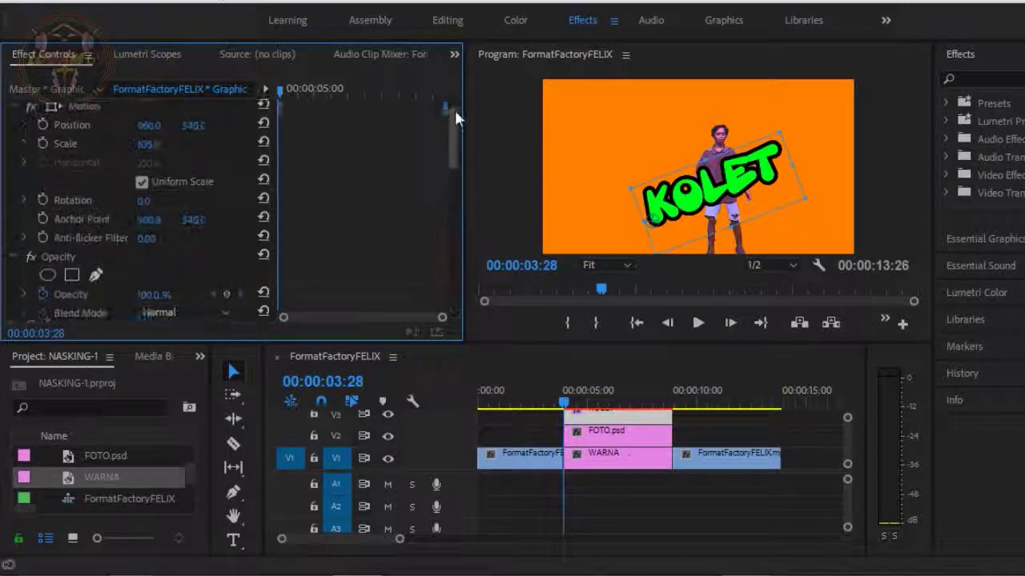
pyautogui.scroll(2, 457, 118)
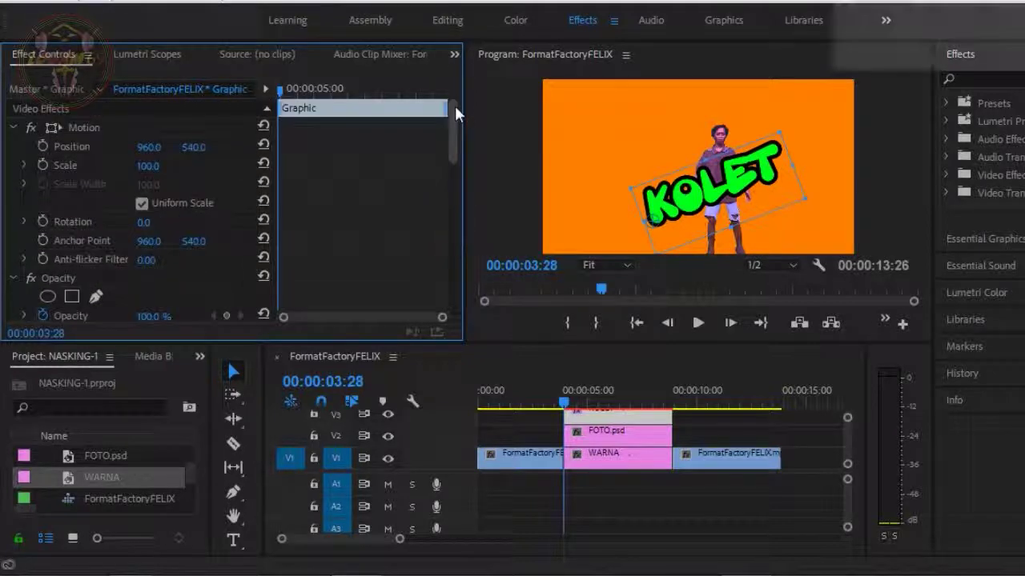
pyautogui.click(42, 146)
pyautogui.click(42, 165)
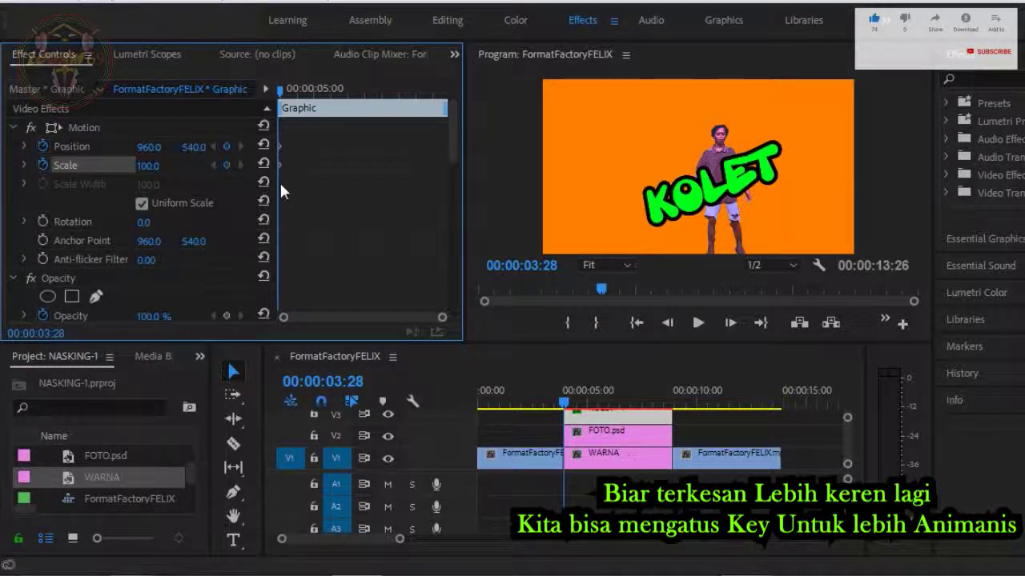
pyautogui.moveTo(144, 165); pyautogui.dragTo(80, 162)
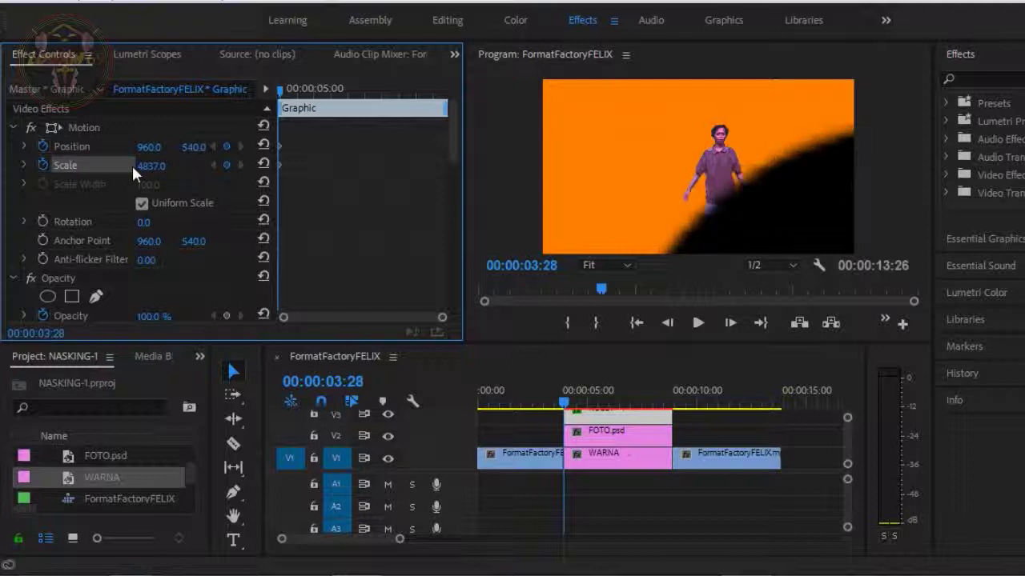
pyautogui.moveTo(131, 165); pyautogui.dragTo(68, 165)
pyautogui.moveTo(147, 166); pyautogui.dragTo(701, 172)
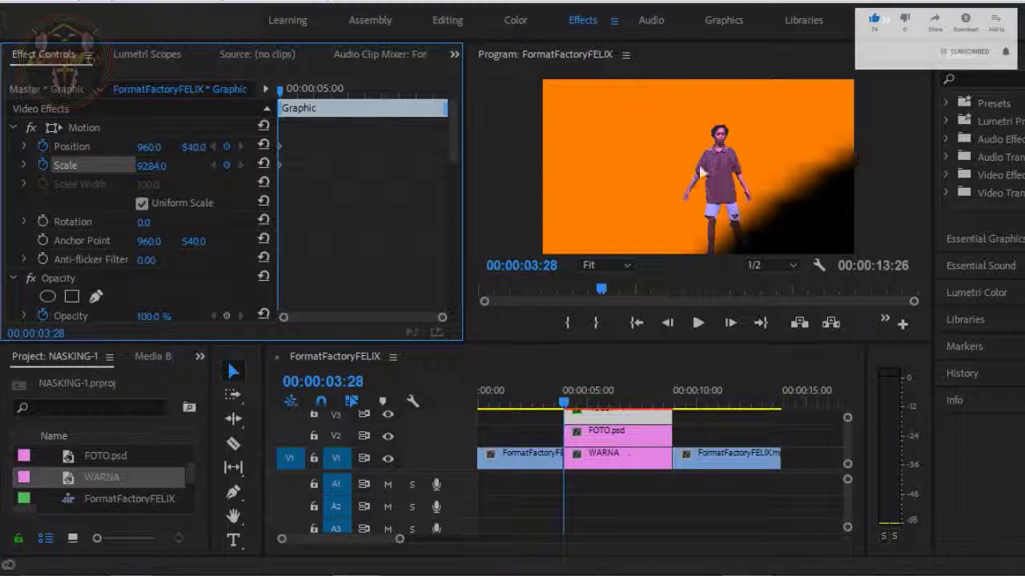
pyautogui.moveTo(160, 164); pyautogui.dragTo(4, 165)
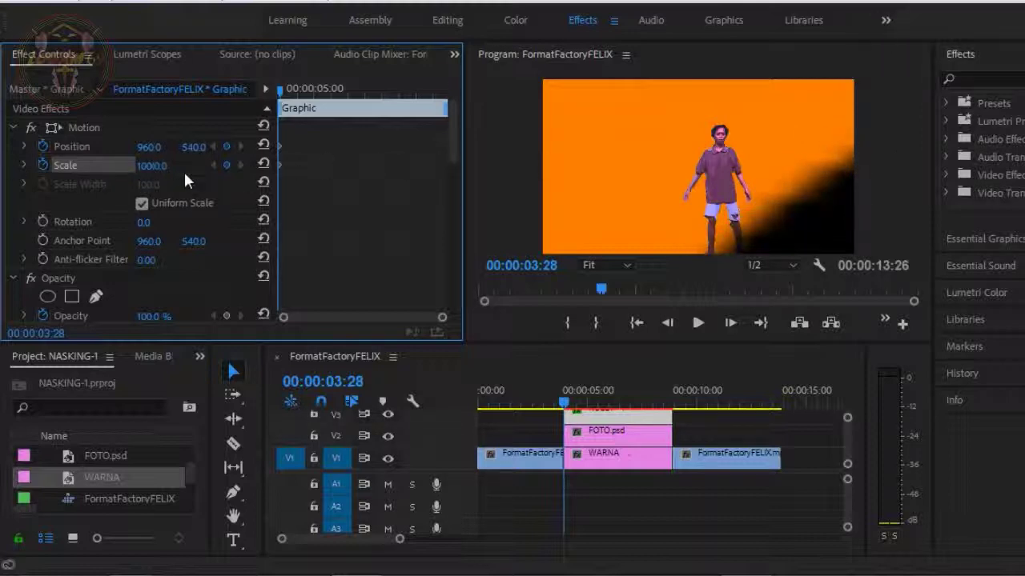
pyautogui.click(810, 213)
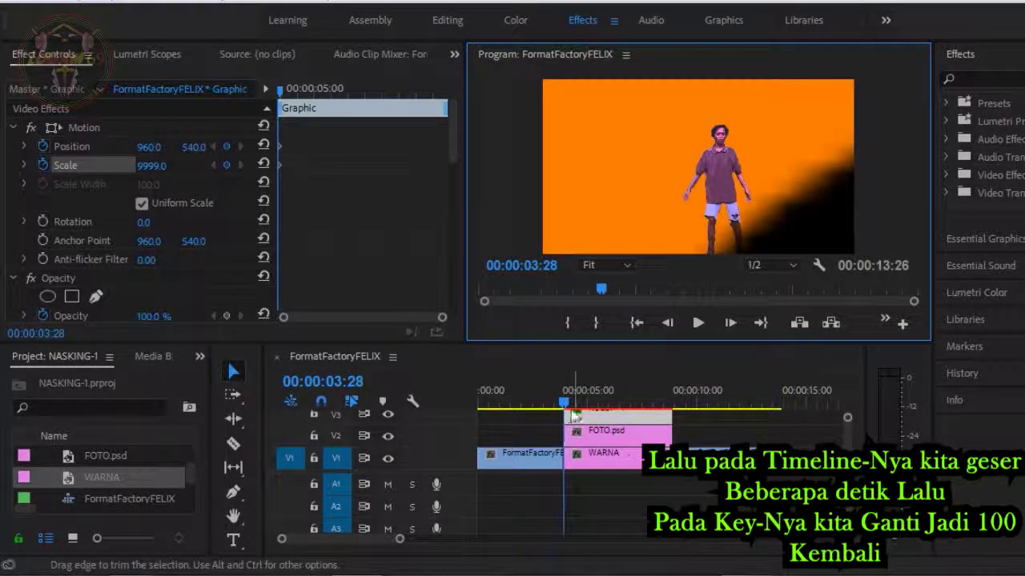
# Shift the KOLET clip on V3 so that it starts at 00:00:04:12
pyautogui.moveTo(580, 419); pyautogui.dragTo(582, 422)
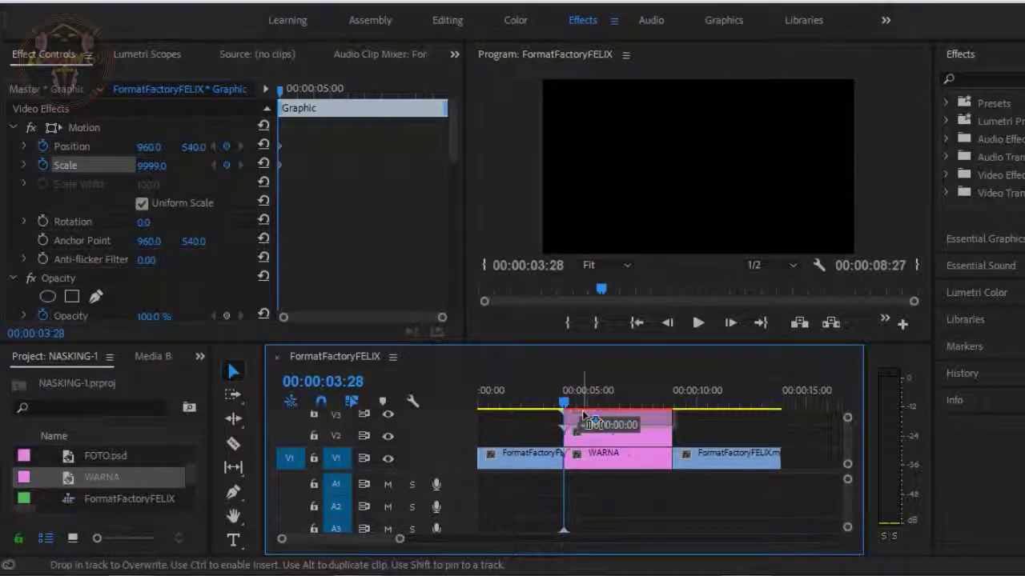
pyautogui.moveTo(587, 416)
pyautogui.mouseDown()
pyautogui.moveTo(588, 404)
pyautogui.moveTo(576, 404)
pyautogui.mouseUp()
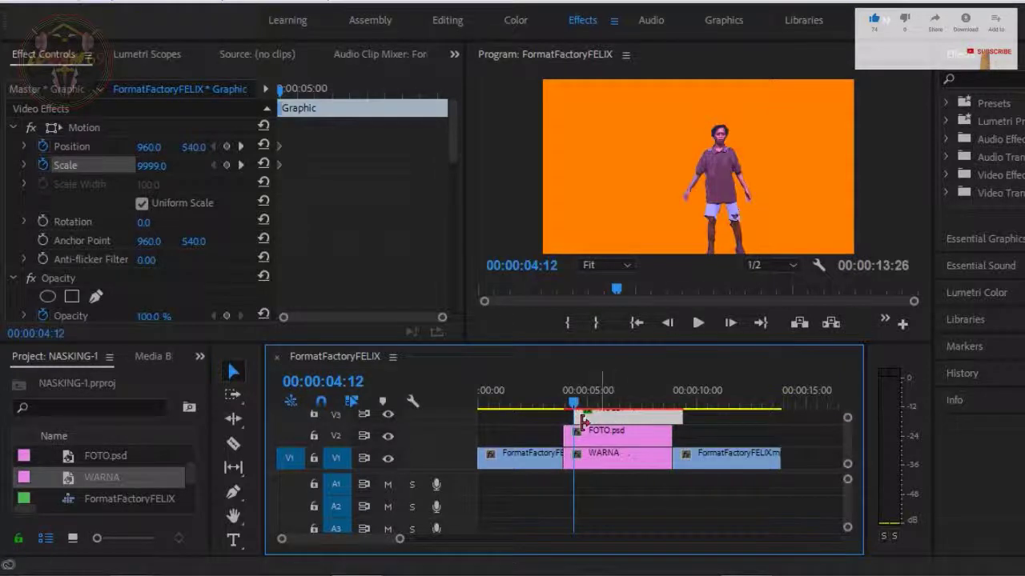
pyautogui.click(626, 420)
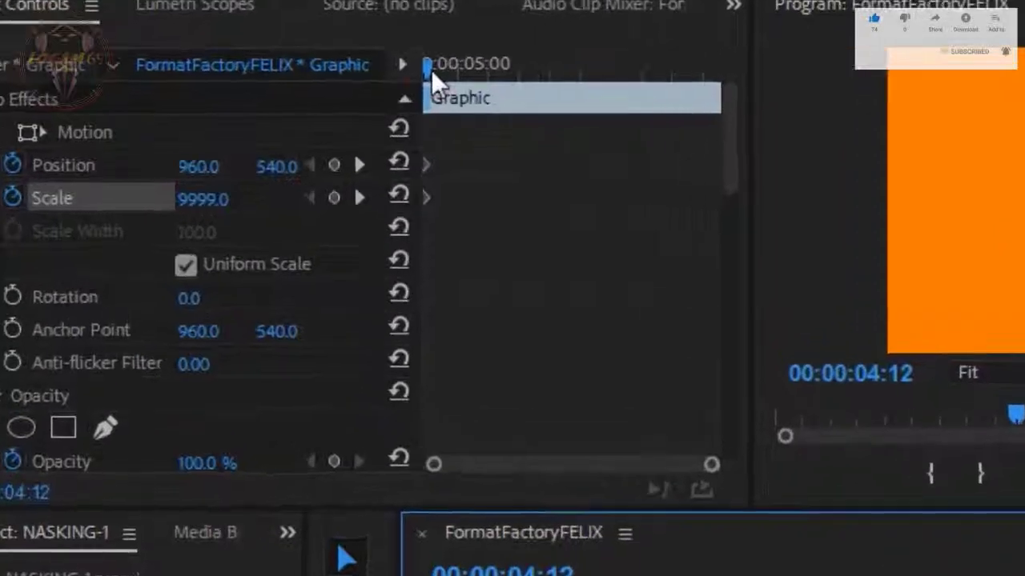
# Set the KOLET graphic's Scale to 100 at 00:00:04:23 and play back its entrance animation
pyautogui.moveTo(282, 92); pyautogui.dragTo(292, 92)
pyautogui.moveTo(448, 70); pyautogui.dragTo(452, 70)
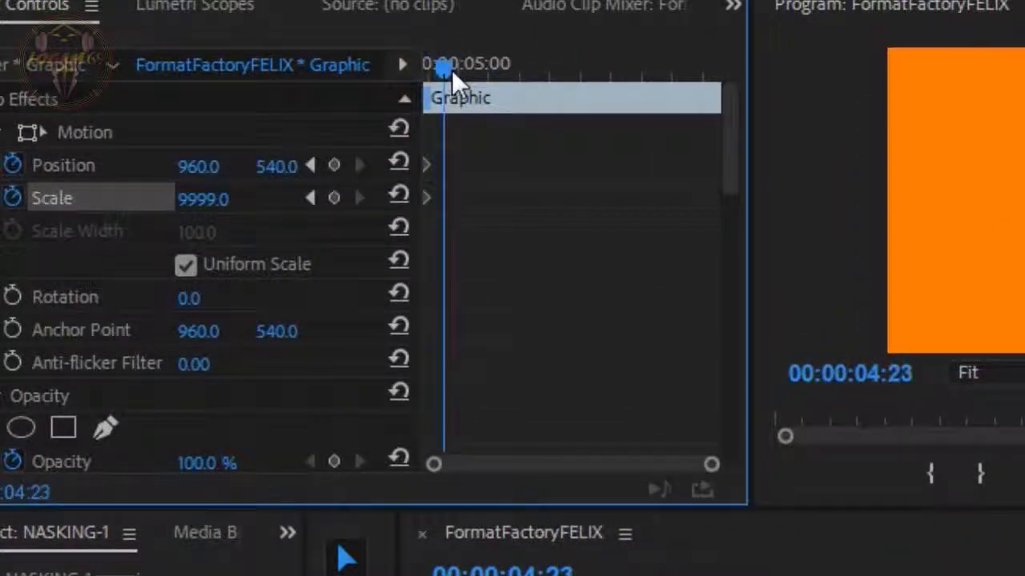
pyautogui.click(206, 202)
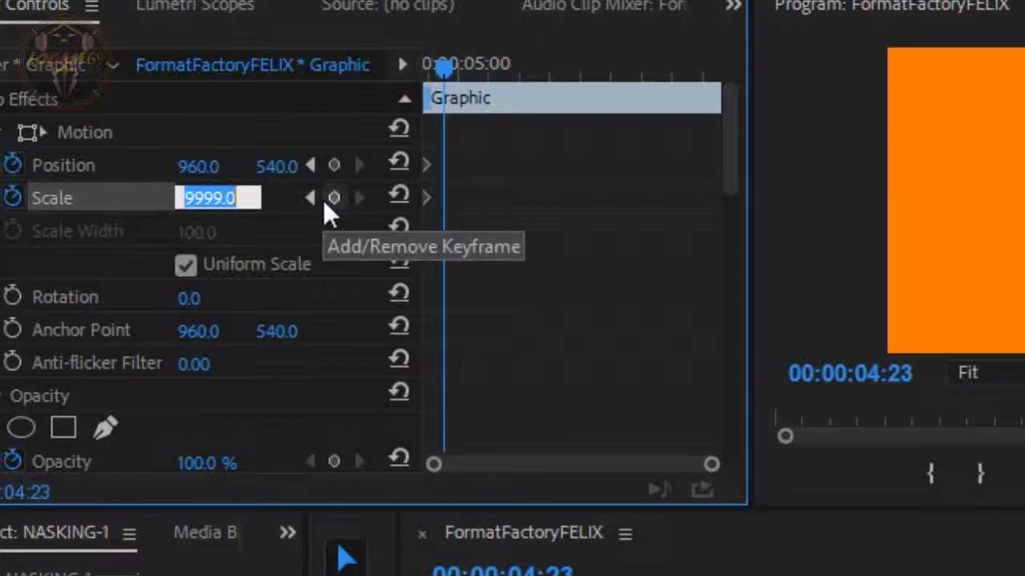
pyautogui.write('100')
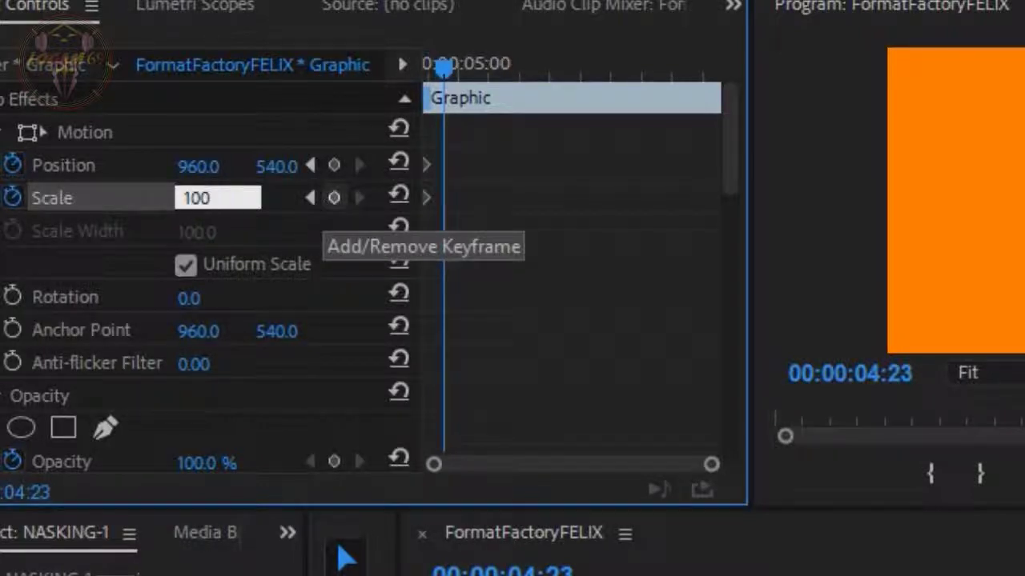
pyautogui.press('Return')
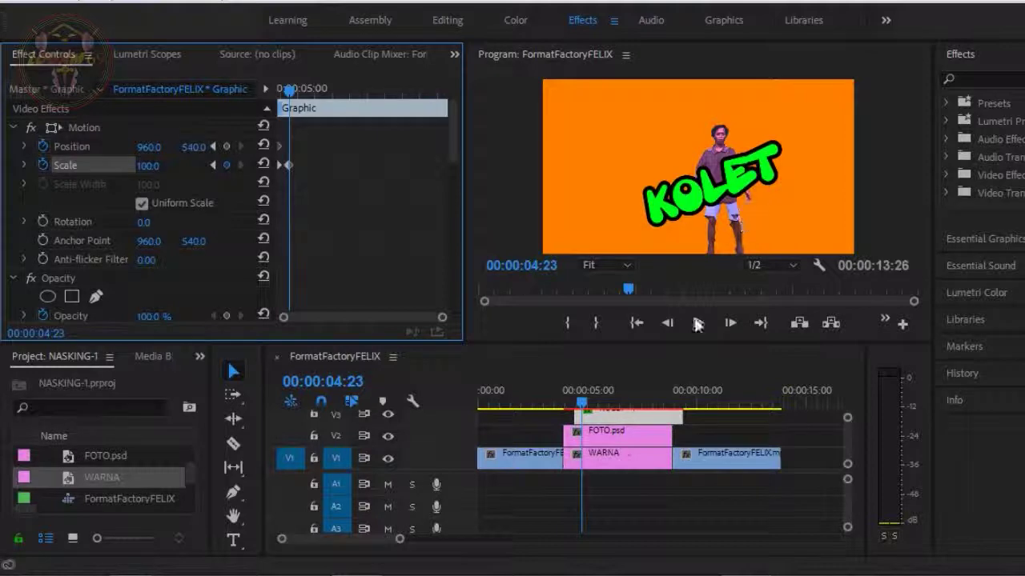
pyautogui.moveTo(582, 401); pyautogui.dragTo(557, 410)
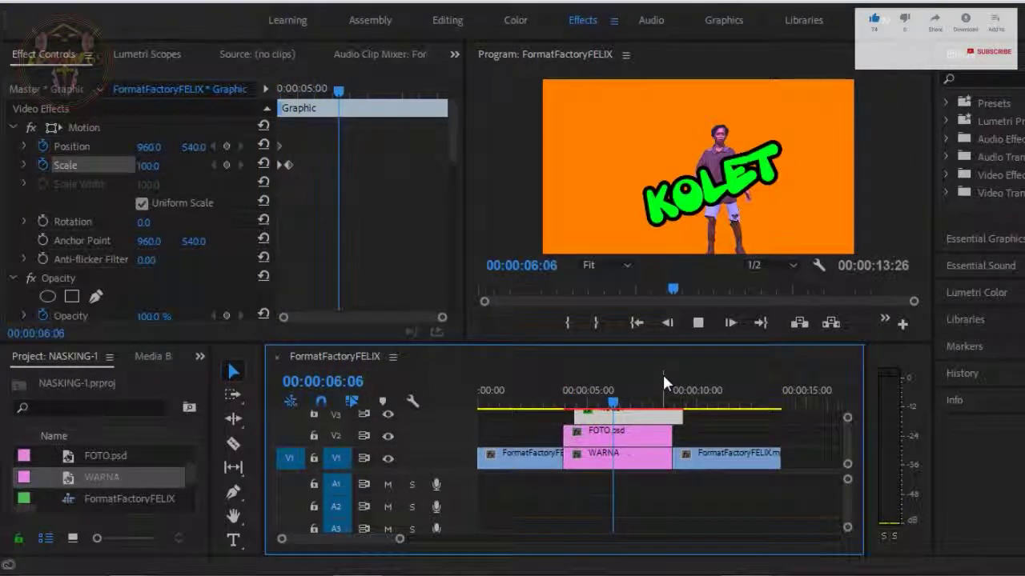
pyautogui.press('space')
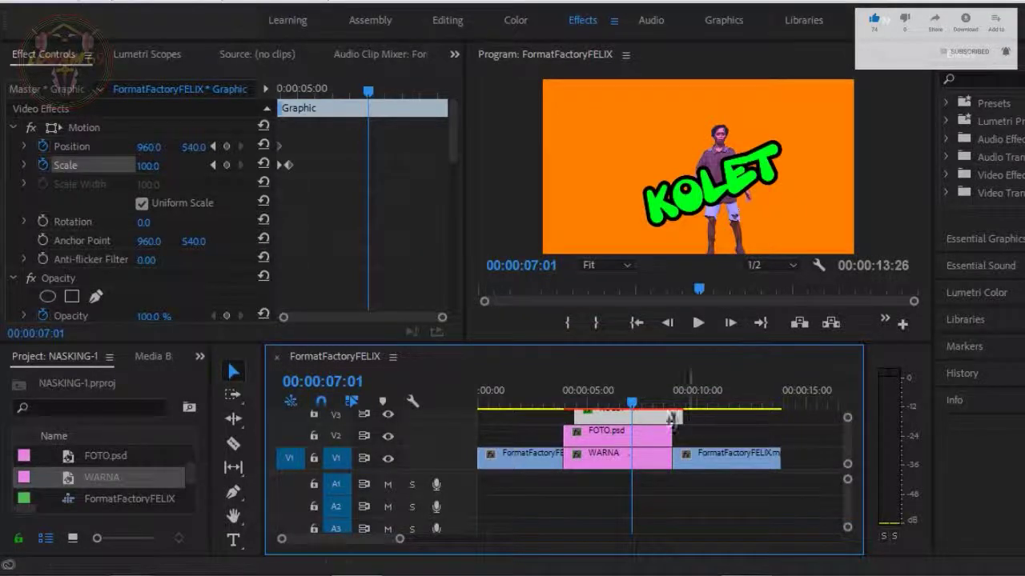
# Enable Scale keyframing for FOTO.psd at 00:00:07:01 and set its Scale to 133 at 00:00:07:04
pyautogui.click(652, 444)
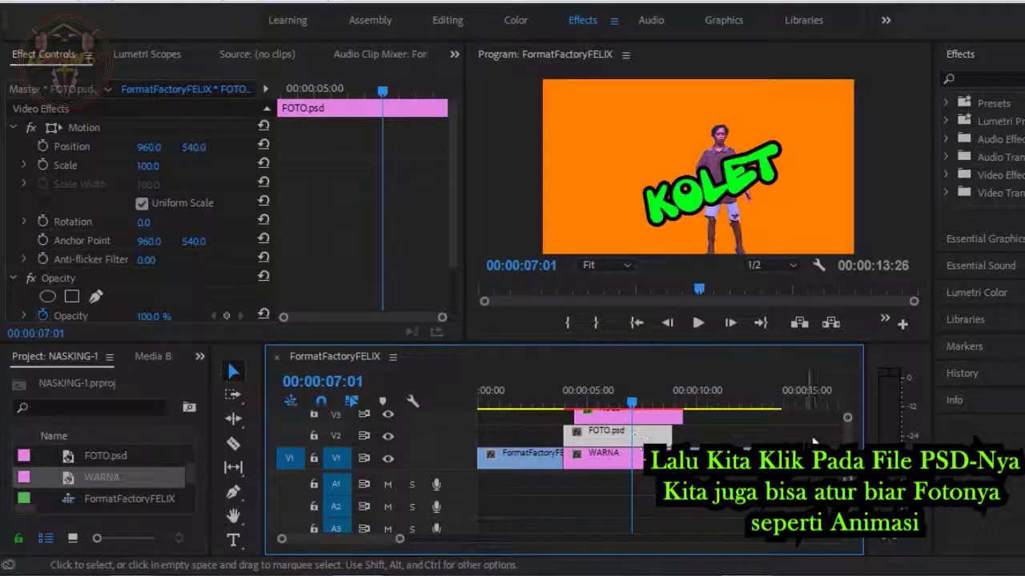
pyautogui.scroll(1, 847, 440)
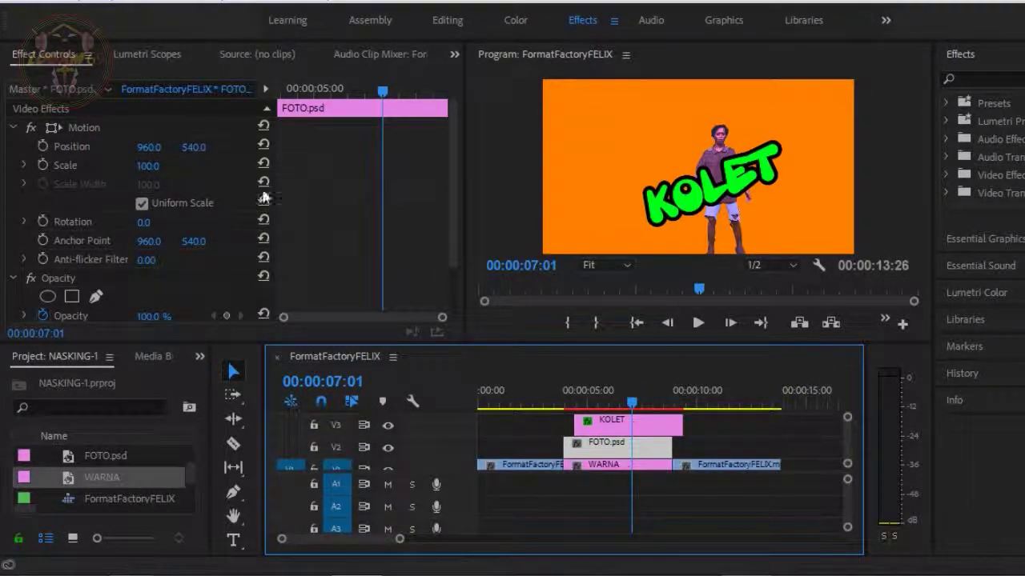
pyautogui.click(42, 146)
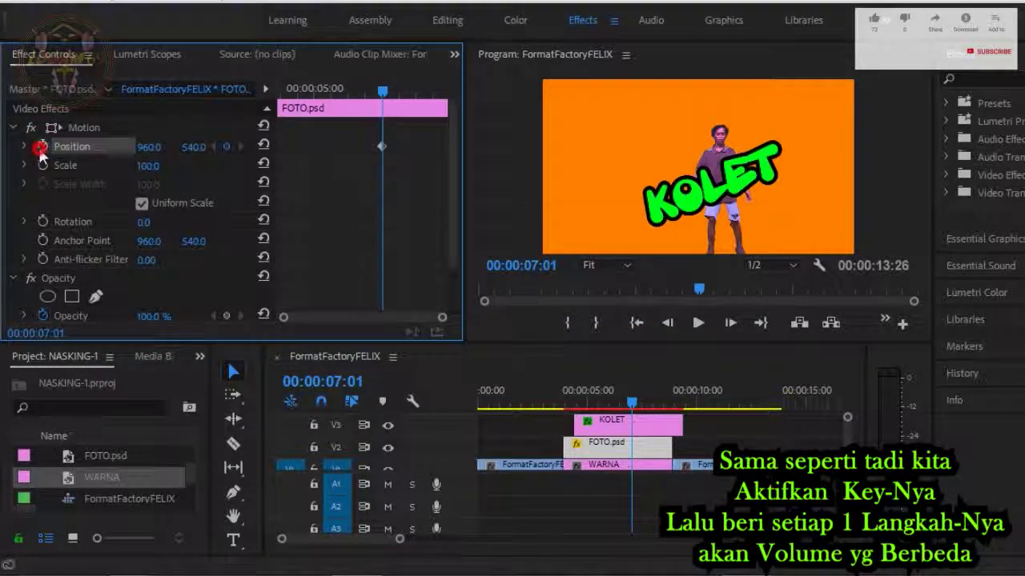
pyautogui.click(42, 146)
pyautogui.click(631, 299)
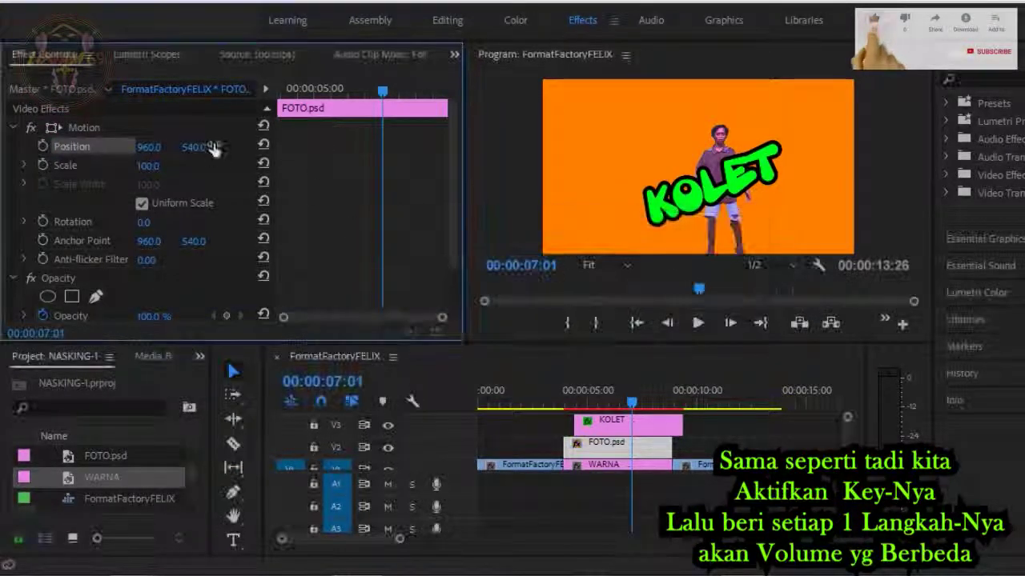
pyautogui.click(42, 165)
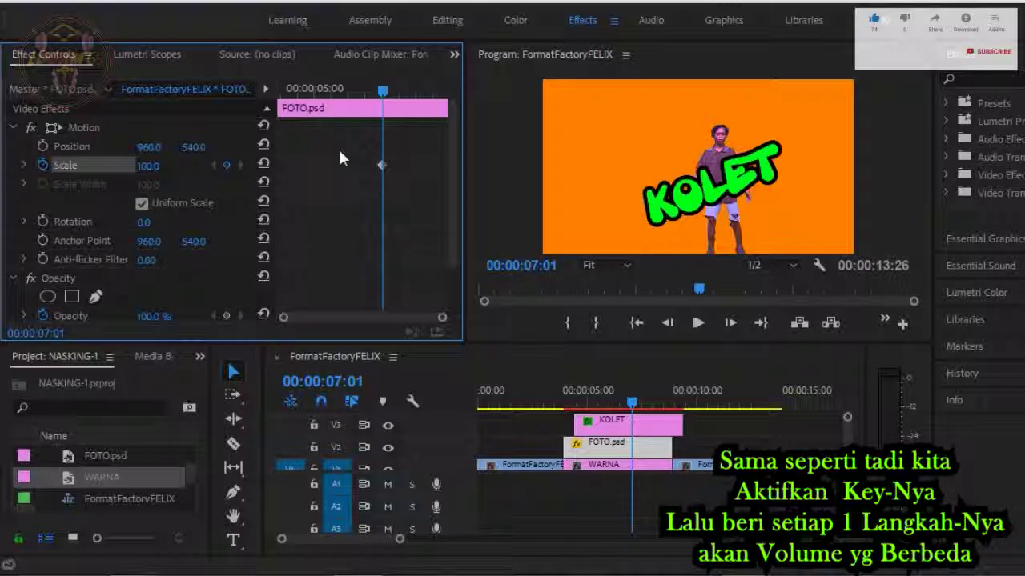
pyautogui.click(385, 90)
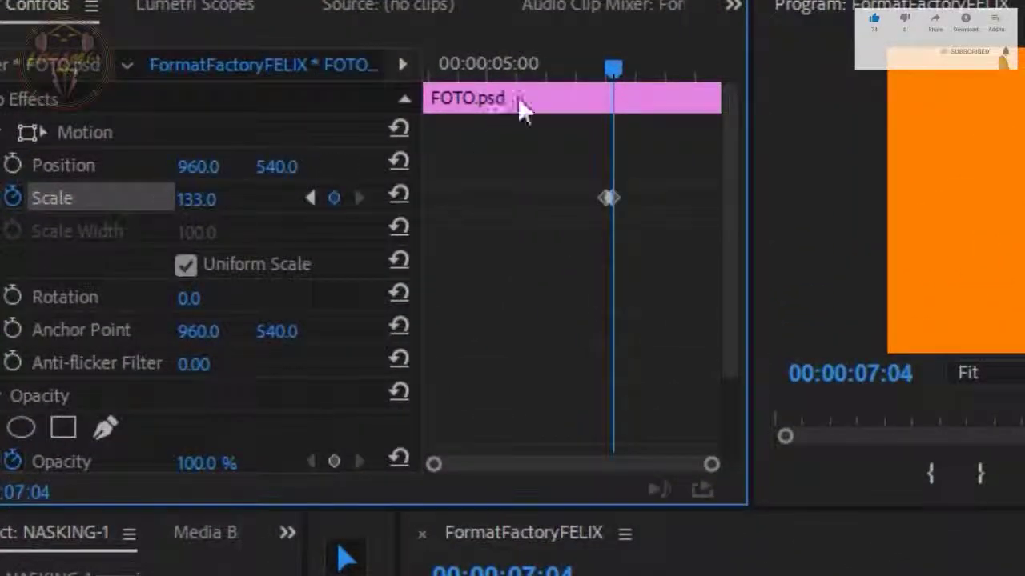
# Add further FOTO.psd Scale keyframes, including 104 at 00:00:07:07 and 88 at 00:00:07:13
pyautogui.moveTo(613, 70); pyautogui.dragTo(619, 71)
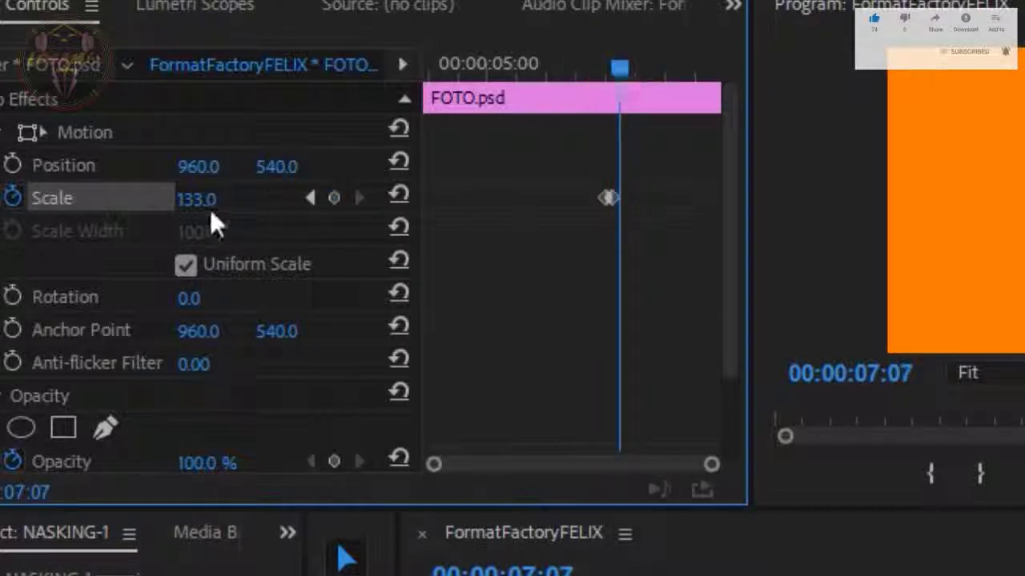
pyautogui.moveTo(215, 199); pyautogui.dragTo(198, 200)
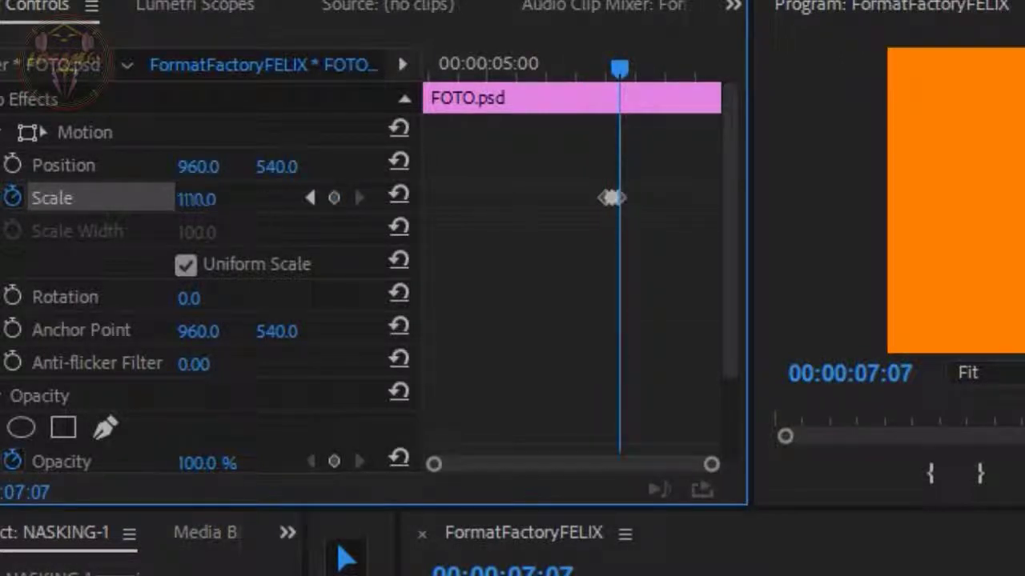
pyautogui.moveTo(623, 65); pyautogui.dragTo(630, 67)
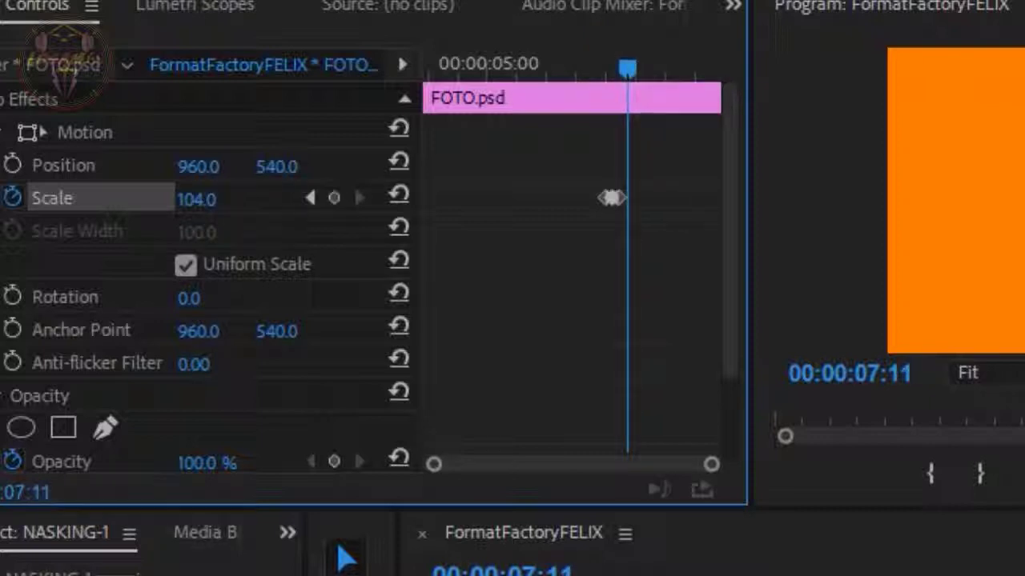
pyautogui.moveTo(633, 70); pyautogui.dragTo(636, 66)
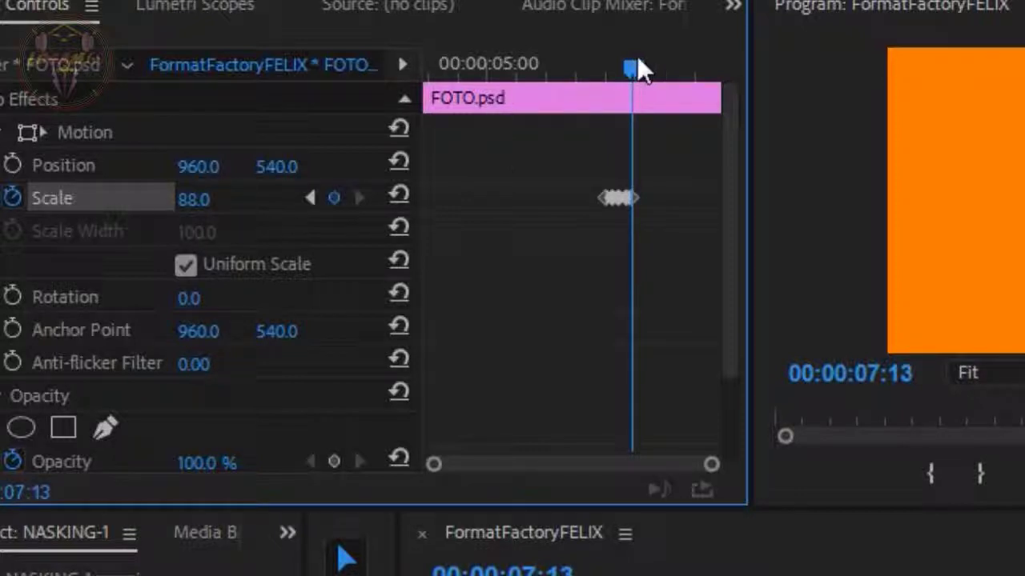
# Set FOTO.psd's Scale to 130 at 00:00:07:16 and to 103 at 00:00:07:20
pyautogui.moveTo(633, 62); pyautogui.dragTo(640, 62)
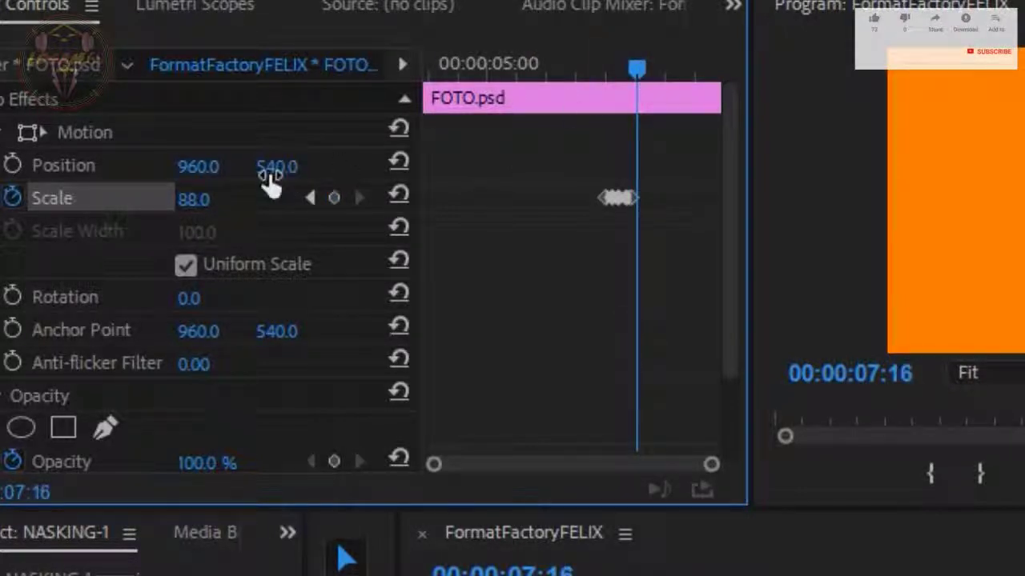
pyautogui.moveTo(196, 199); pyautogui.dragTo(220, 199)
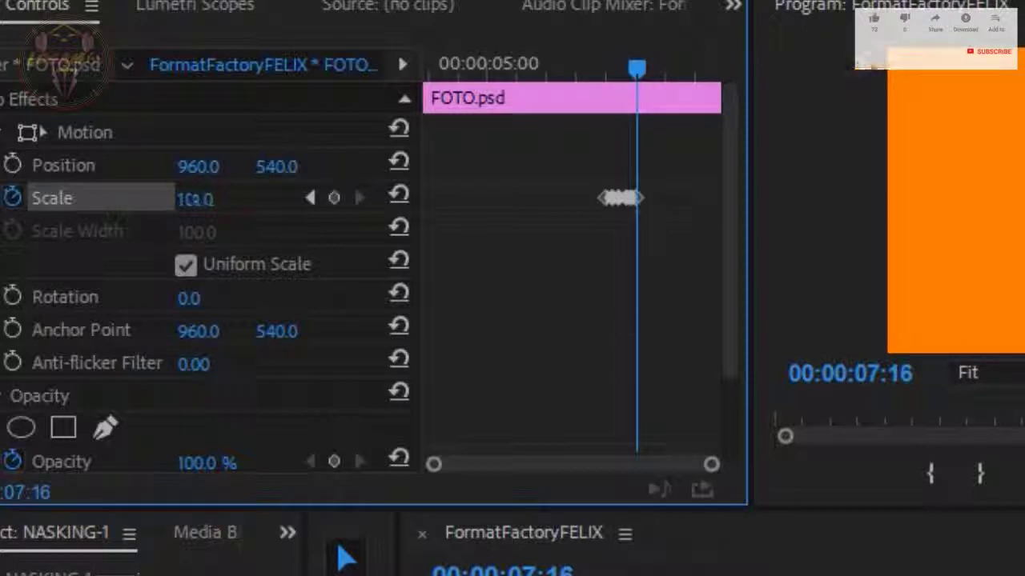
pyautogui.moveTo(636, 69); pyautogui.dragTo(642, 70)
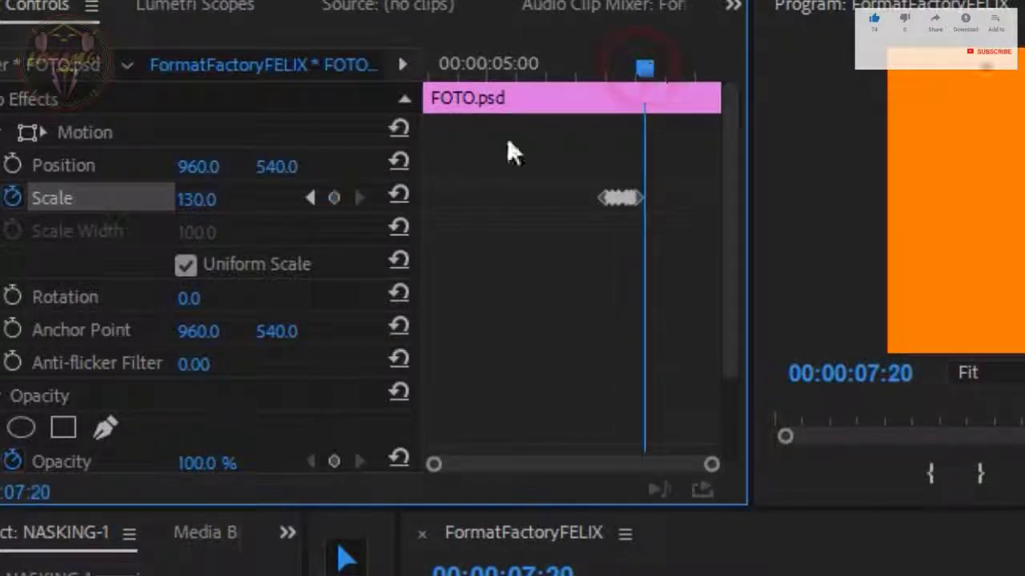
pyautogui.moveTo(196, 199); pyautogui.dragTo(194, 199)
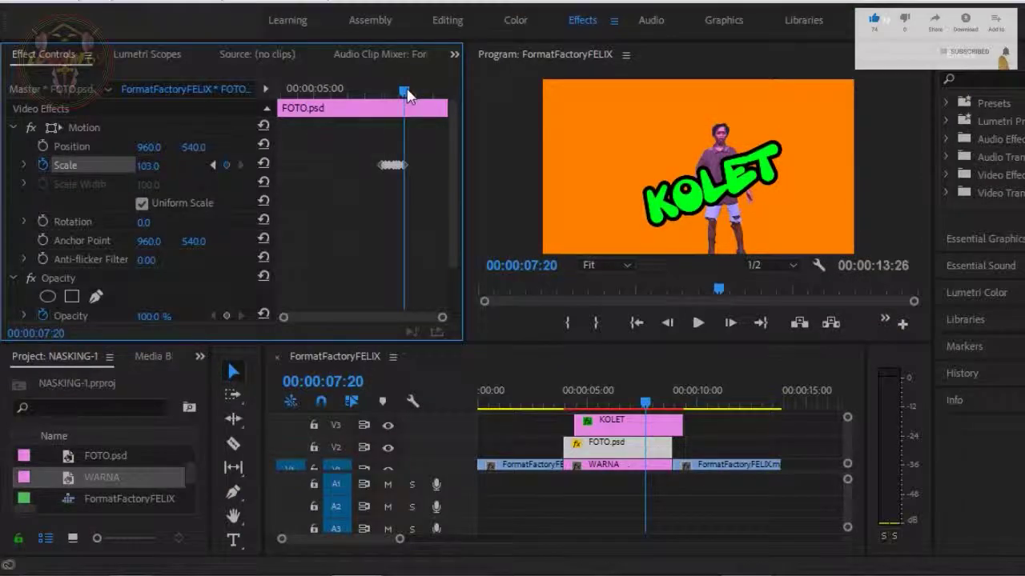
# Set FOTO.psd's Scale to 126 at 00:00:07:23 and return it to 100 at 00:00:07:26
pyautogui.moveTo(406, 91); pyautogui.dragTo(412, 92)
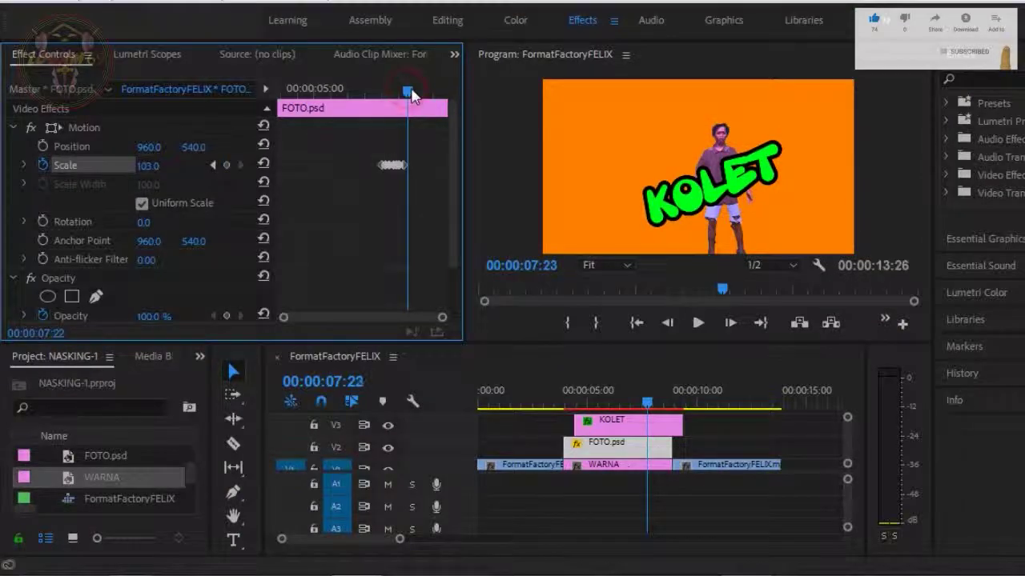
pyautogui.moveTo(148, 166); pyautogui.dragTo(176, 166)
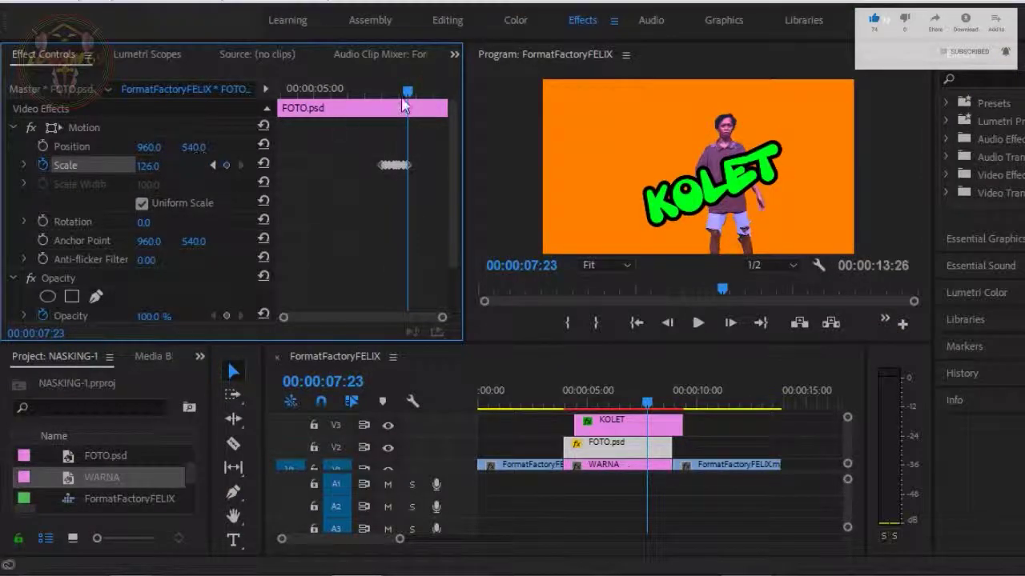
pyautogui.moveTo(413, 94); pyautogui.dragTo(415, 95)
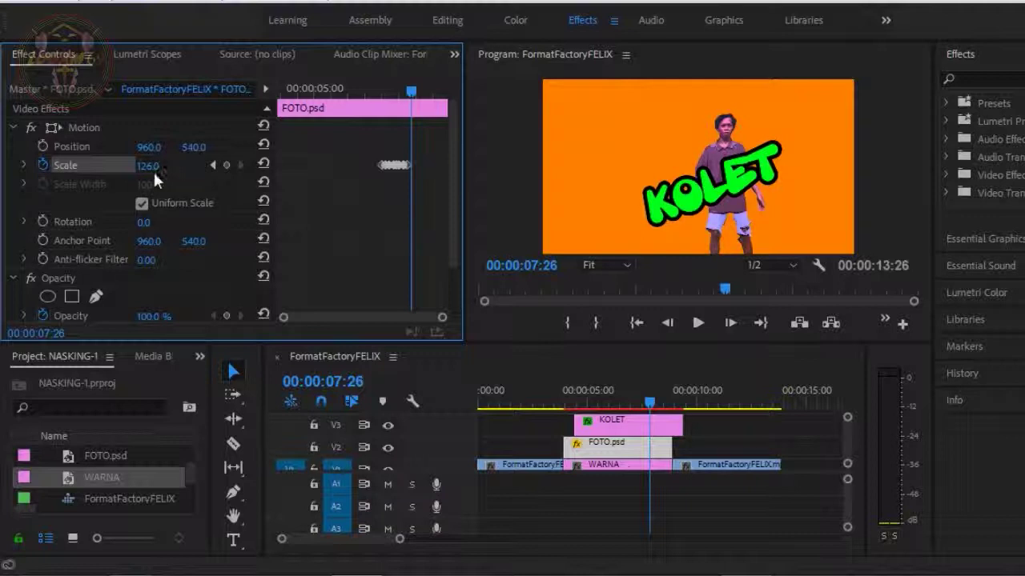
pyautogui.write('100')
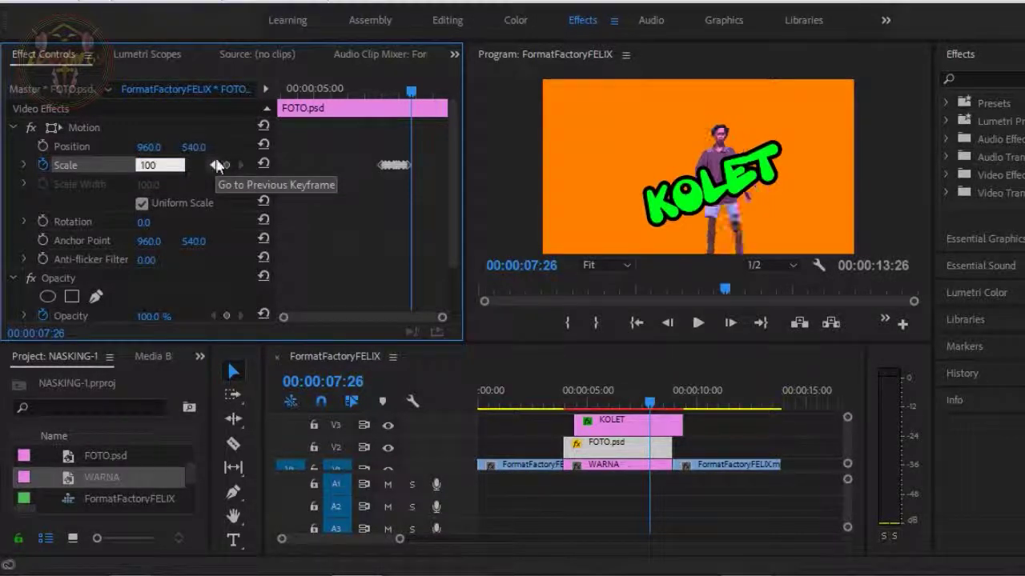
pyautogui.press('Return')
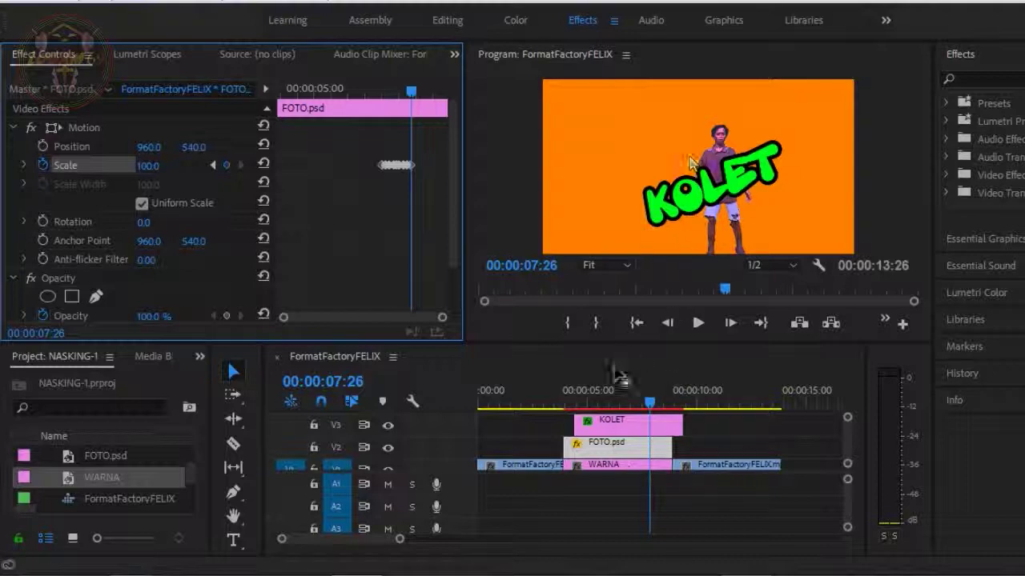
# Trim the end of the KOLET clip on V3 to align with FOTO.psd and play back the sequence from 00:00:02:28
pyautogui.moveTo(681, 424); pyautogui.dragTo(541, 411)
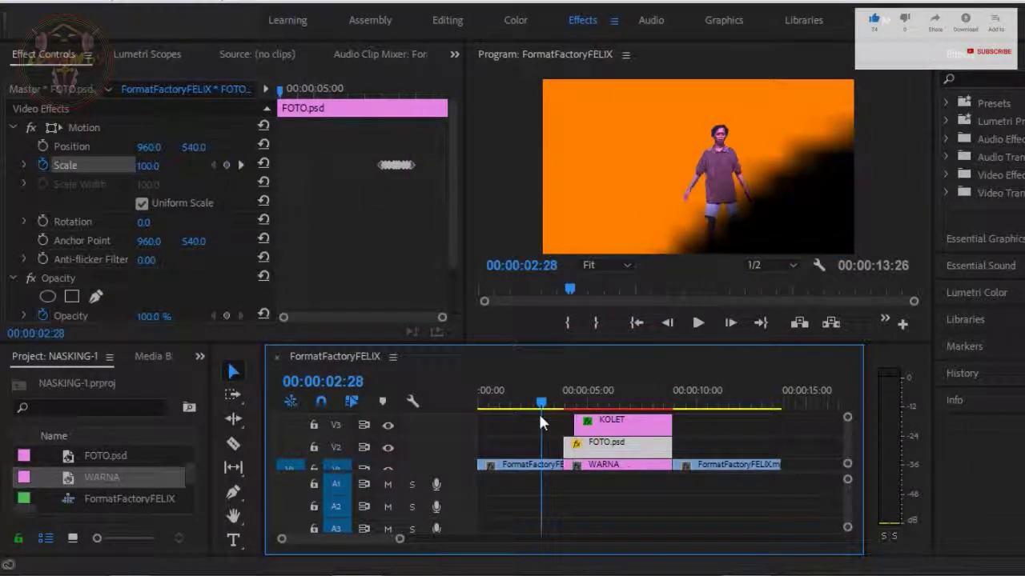
pyautogui.press('space')
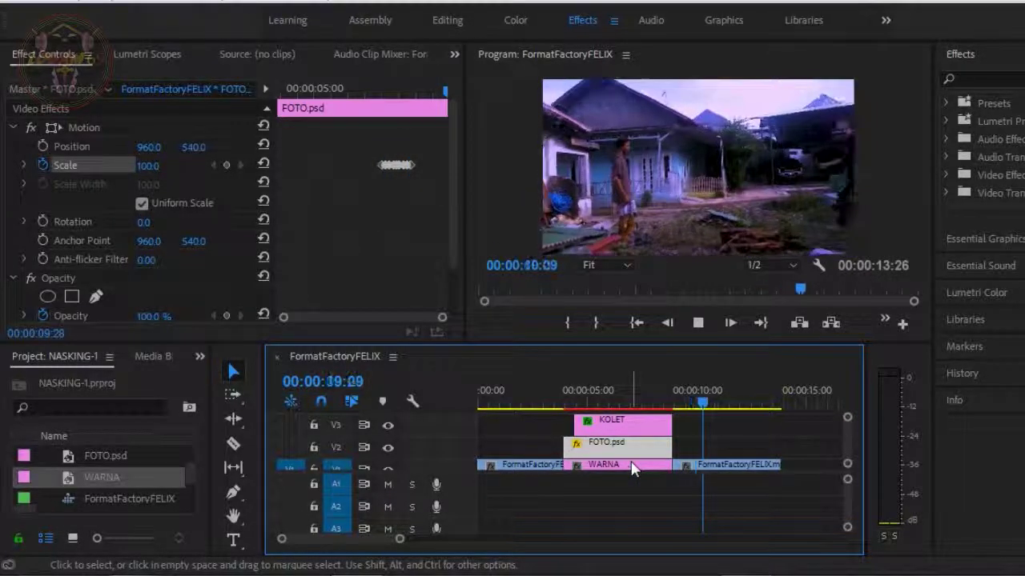
pyautogui.press('space')
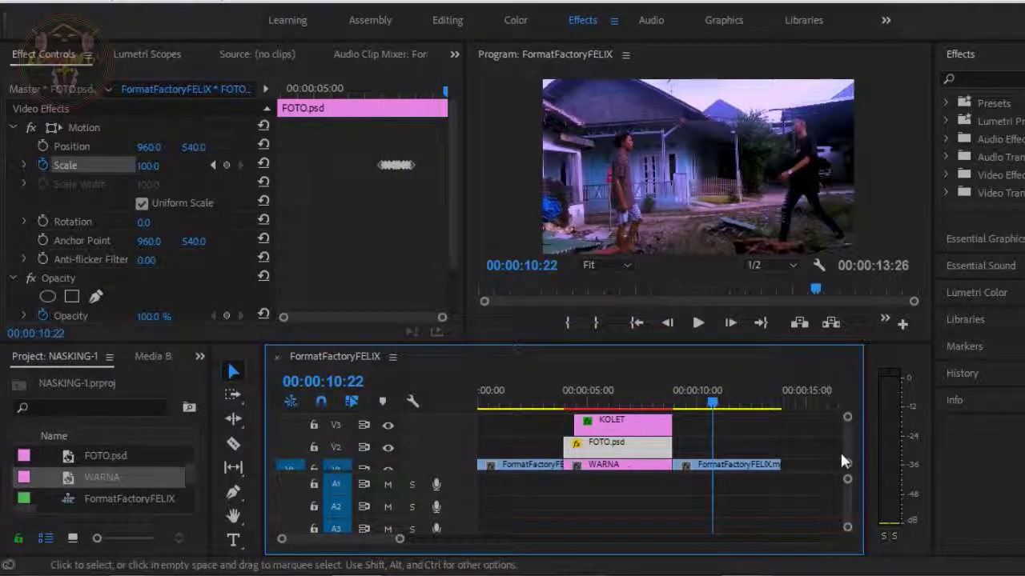
# Increase the V1 track height and play the whole sequence from its beginning to review the finished effect
pyautogui.moveTo(850, 455); pyautogui.dragTo(847, 460)
pyautogui.click(637, 323)
pyautogui.press('space')
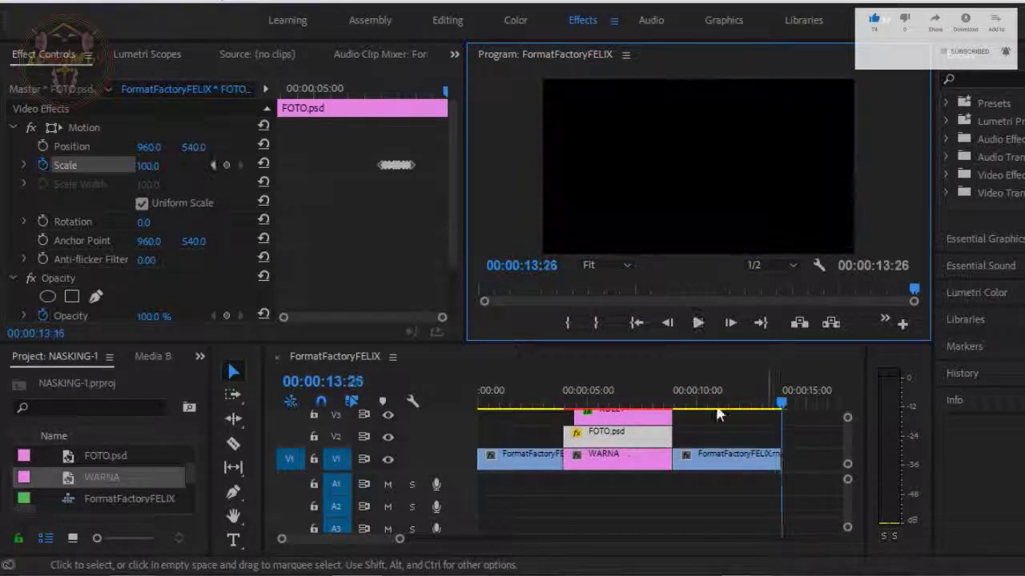
pyautogui.click(636, 323)
pyautogui.press('space')
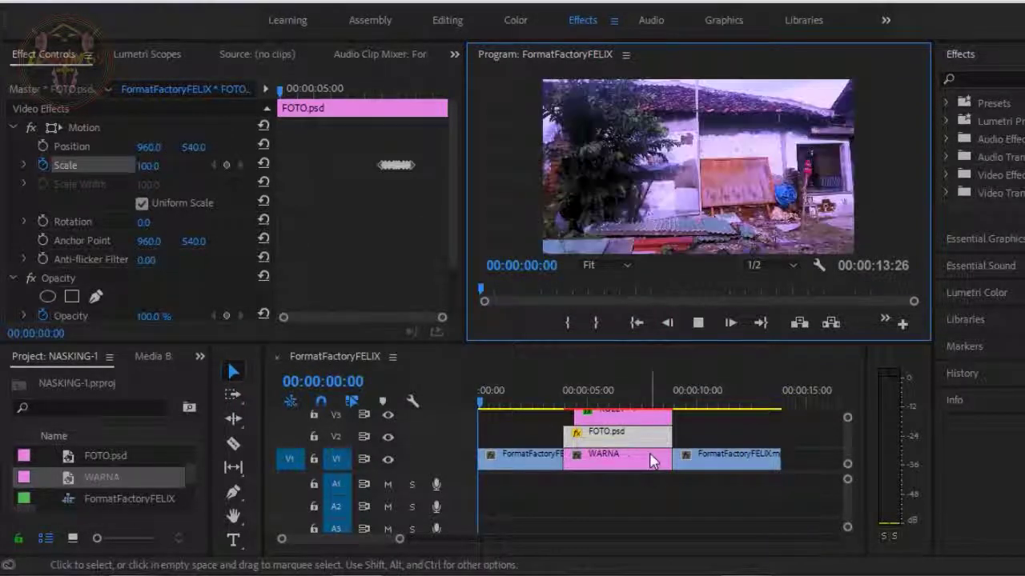